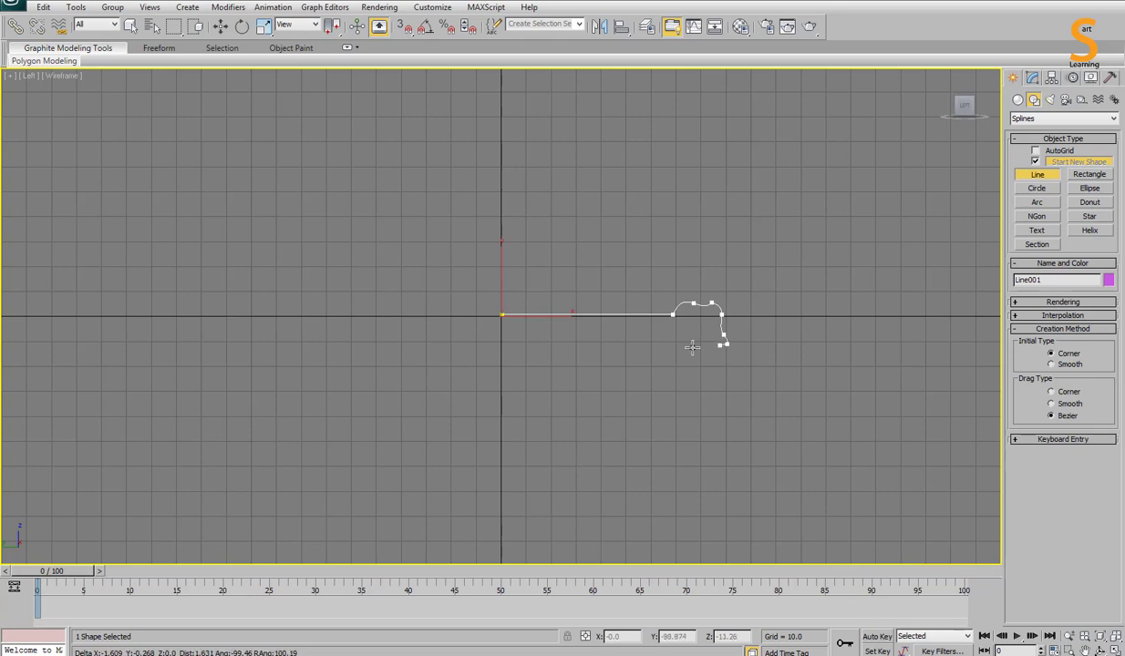
# Finish the base's half-profile with a straight bottom edge running back to the vertical axis.
pyautogui.click(726, 344)
pyautogui.keyDown('shift'); pyautogui.click(501, 354); pyautogui.keyUp('shift')
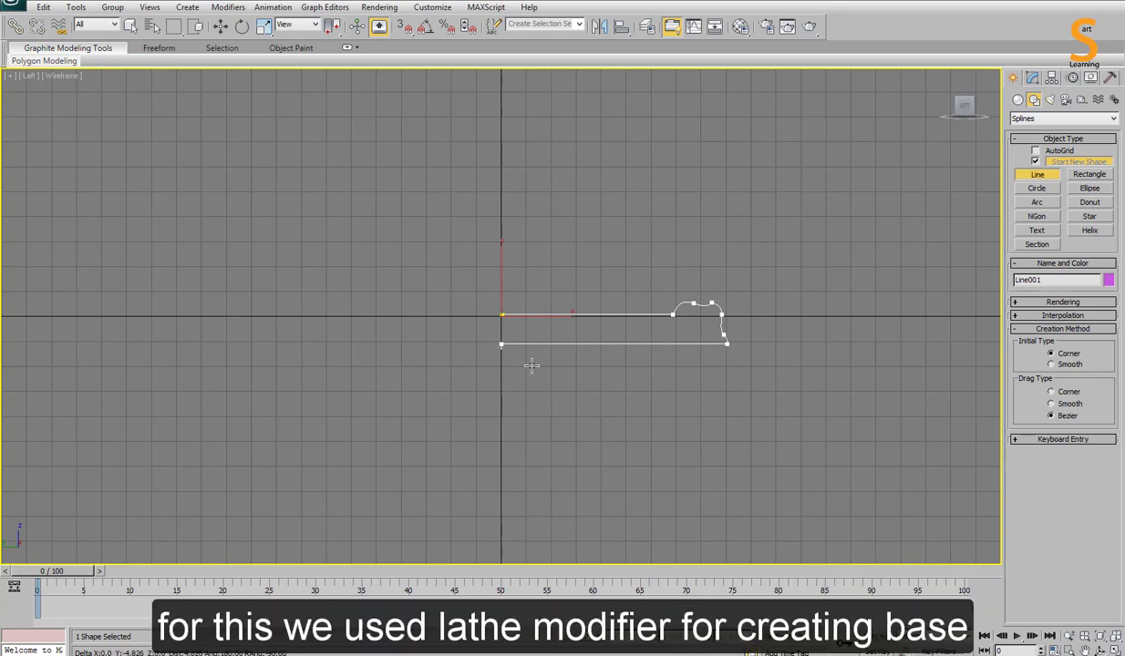
pyautogui.rightClick(647, 369)
pyautogui.rightClick(647, 369)
# Apply a Lathe modifier to the base profile with Flip Normals on and Min alignment.
pyautogui.click(1032, 79)
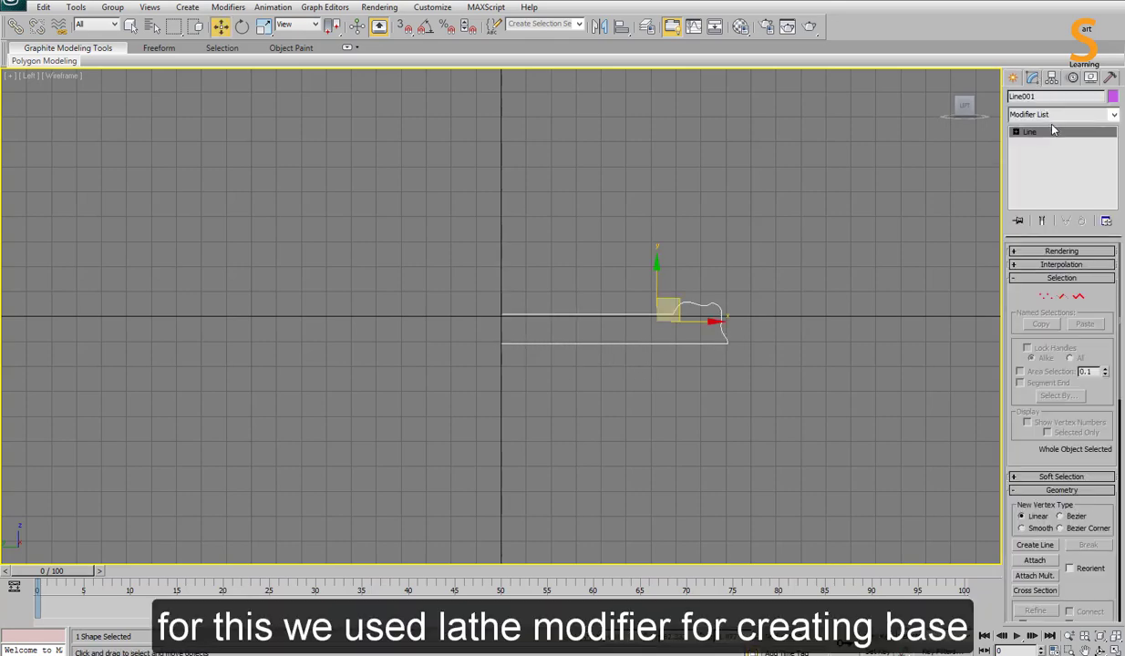
pyautogui.click(1048, 116)
pyautogui.write('l')
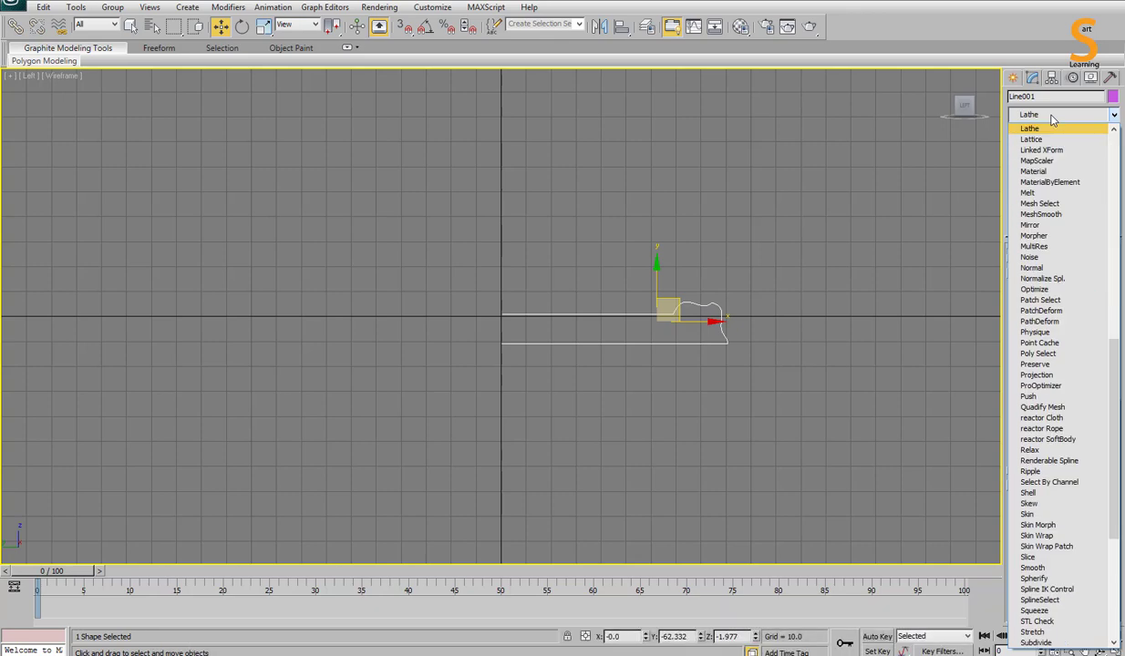
pyautogui.press('Return')
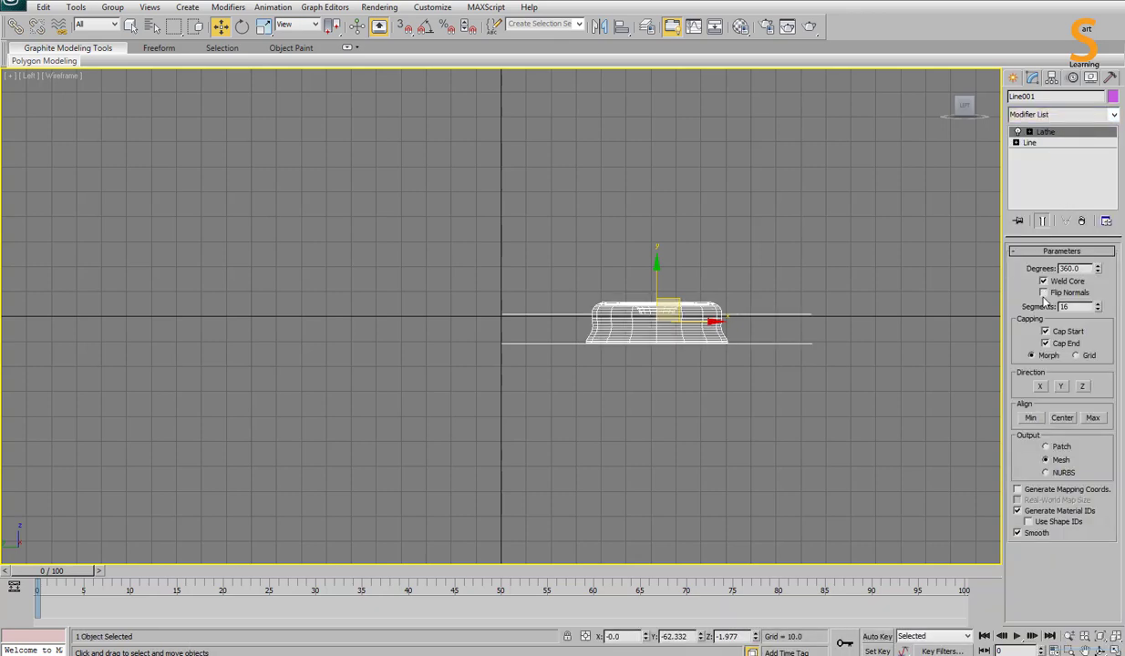
pyautogui.click(1030, 417)
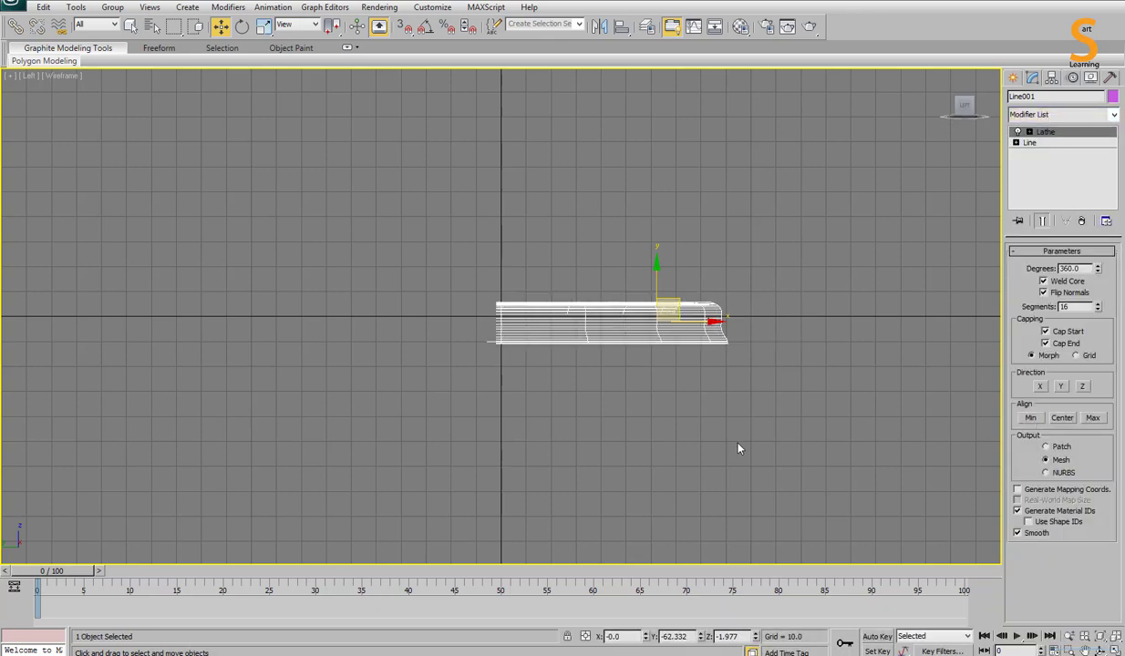
# Set the base's Lathe segments to 66 and scale the base uniformly to about 27%.
pyautogui.click(711, 427)
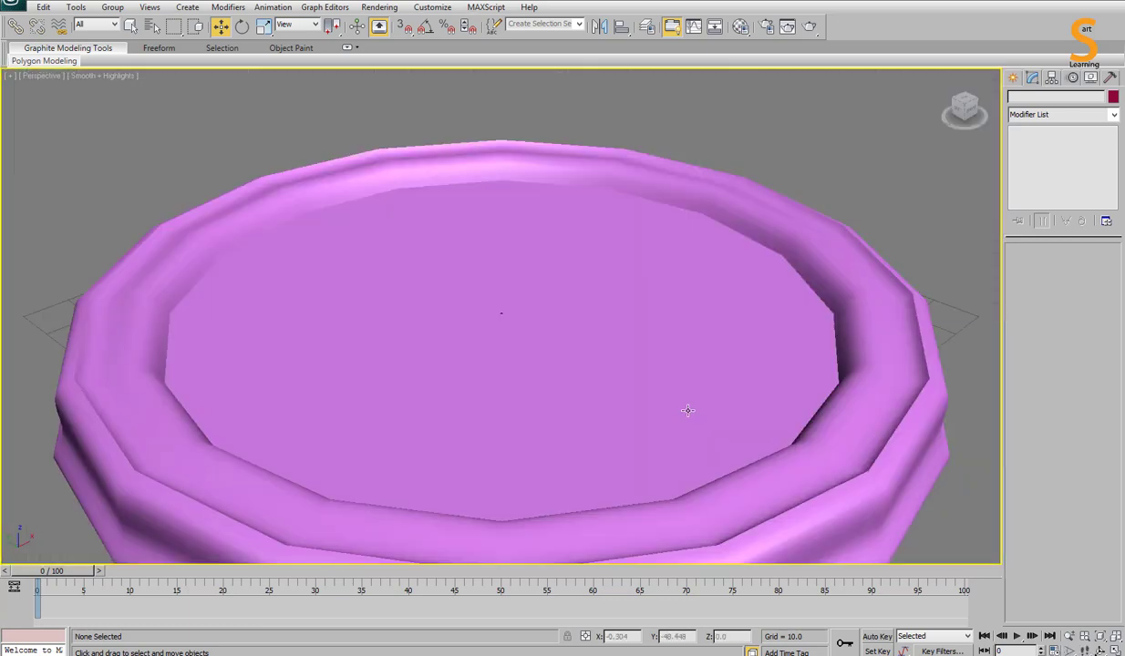
pyautogui.scroll(-4, 597, 256)
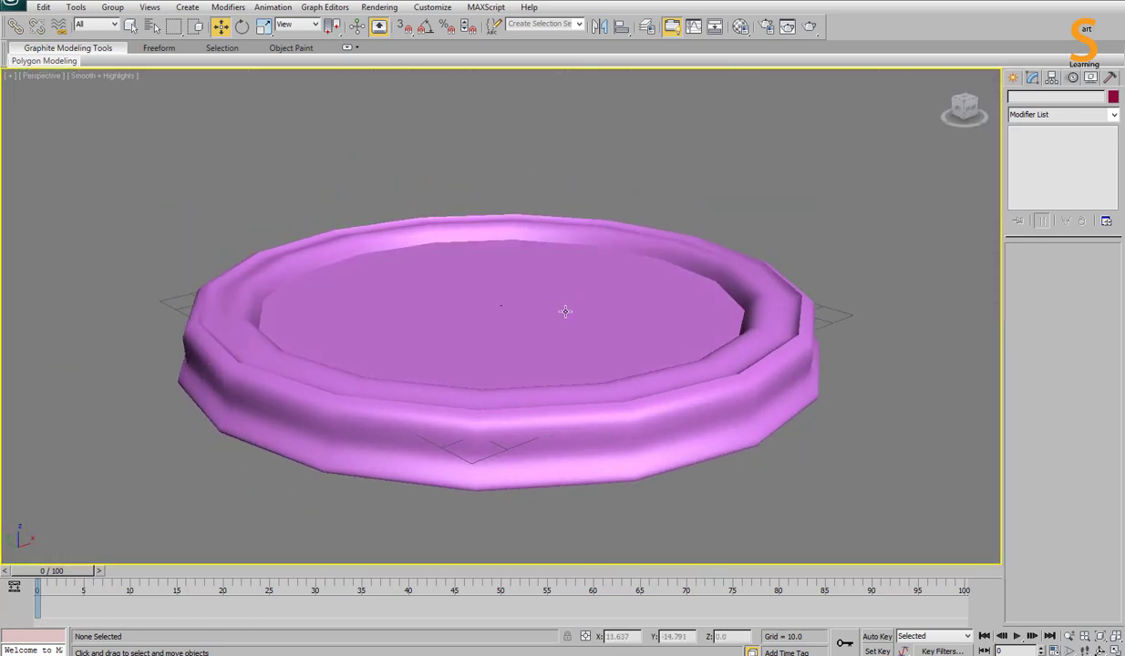
pyautogui.click(558, 304)
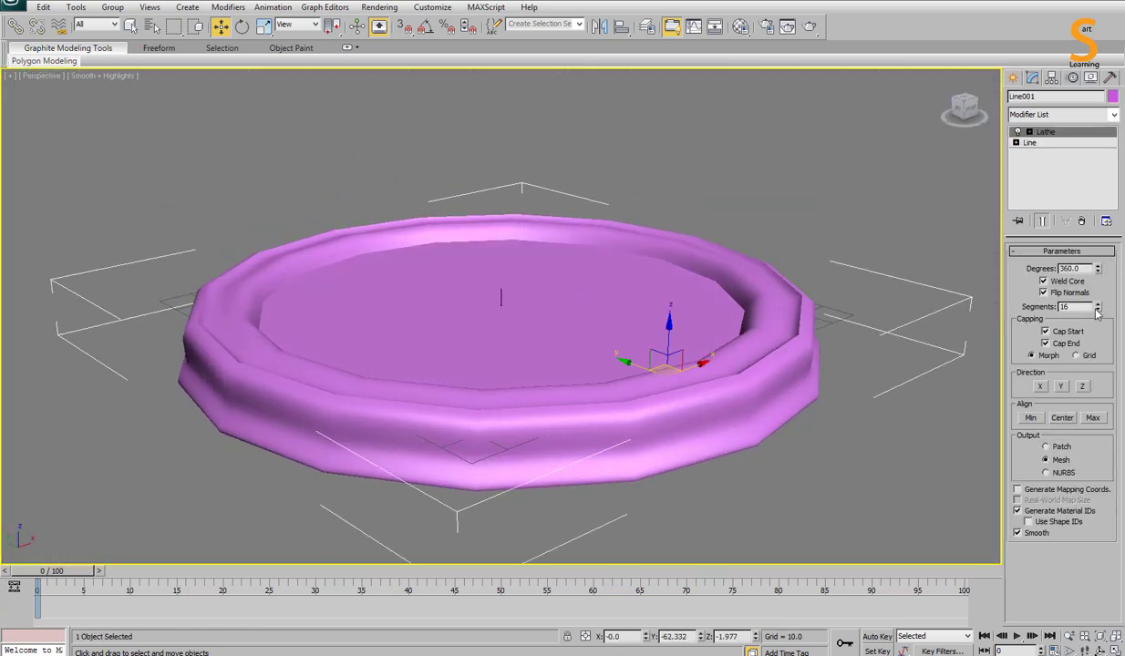
pyautogui.moveTo(1098, 307); pyautogui.dragTo(1097, 264)
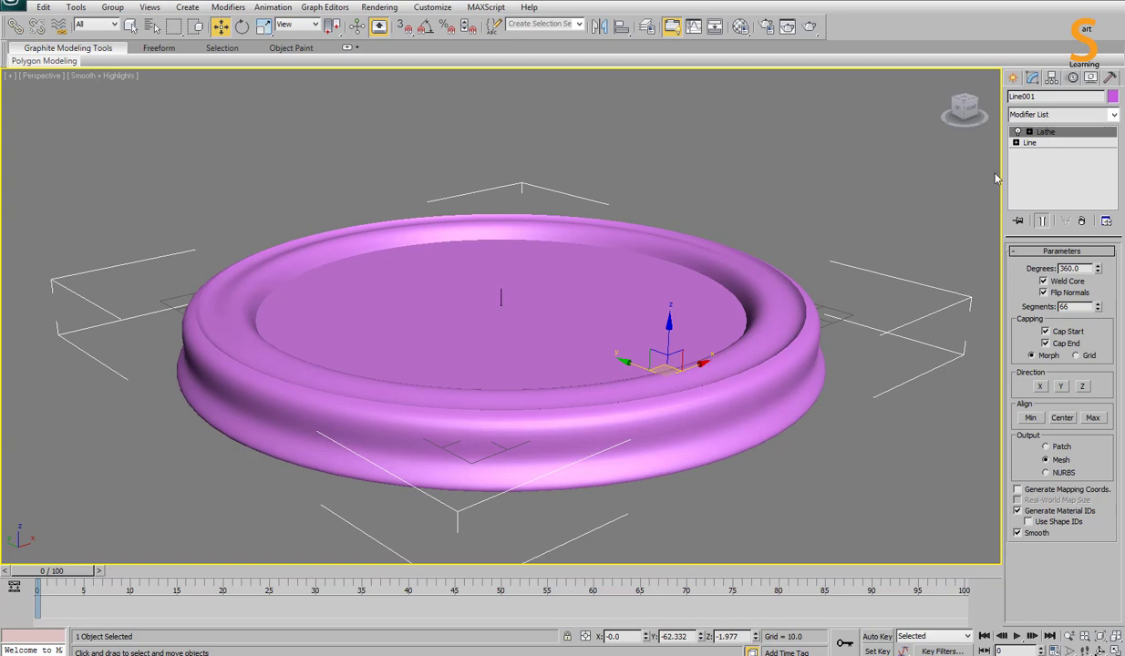
pyautogui.press('r')
pyautogui.scroll(-5, 663, 372)
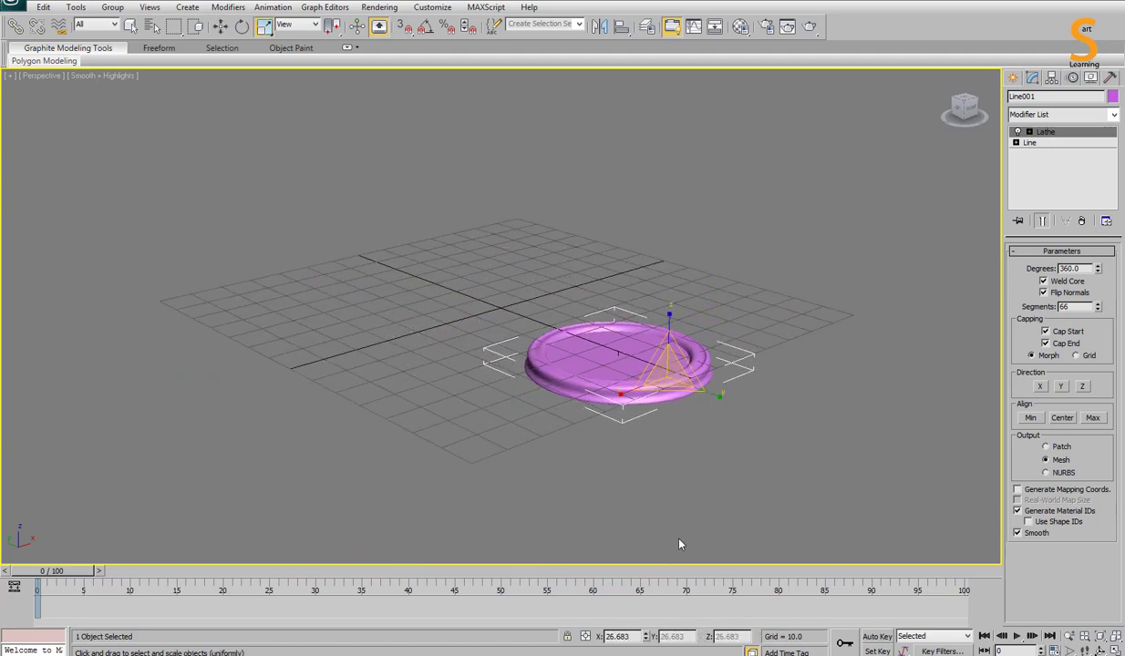
# Move the base to the centre of the grid in the top view.
pyautogui.press('w')
pyautogui.hotkey('alt', 'w')
pyautogui.rightClick(362, 246)
pyautogui.hotkey('alt', 'w')
pyautogui.moveTo(521, 439); pyautogui.dragTo(502, 260)
# Raise the base about 4 units in the front view so that it rests on the ground plane.
pyautogui.hotkey('alt', 'w')
pyautogui.rightClick(690, 213)
pyautogui.hotkey('alt', 'w')
pyautogui.scroll(5, 502, 314)
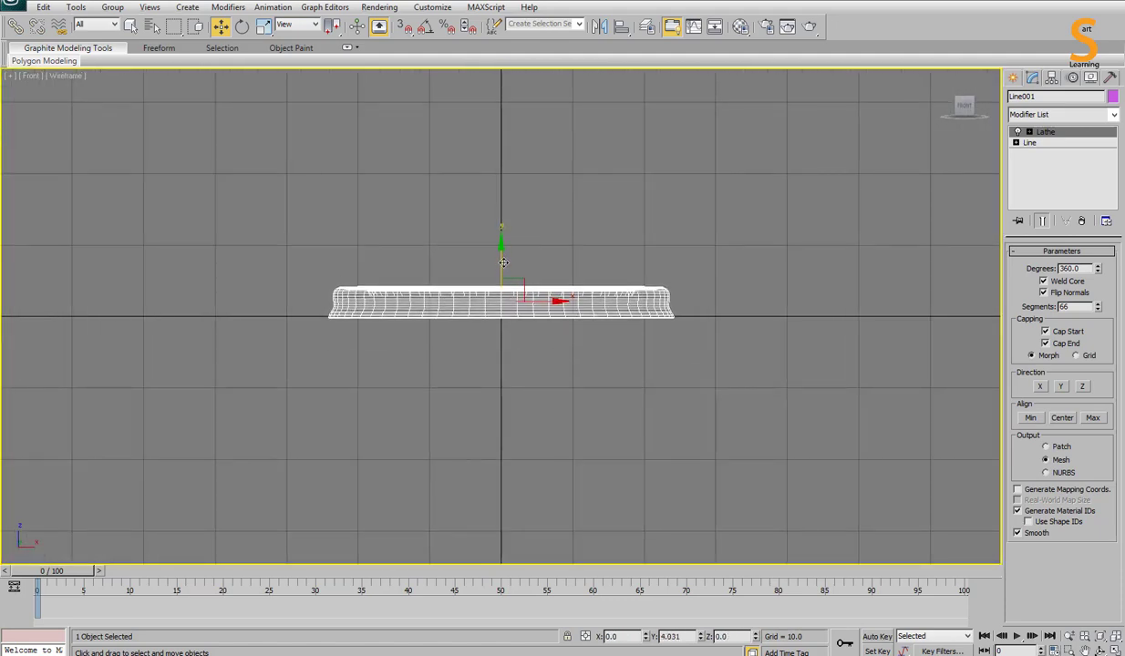
pyautogui.click(665, 281)
pyautogui.hotkey('alt', 'w')
pyautogui.rightClick(728, 403)
pyautogui.hotkey('alt', 'w')
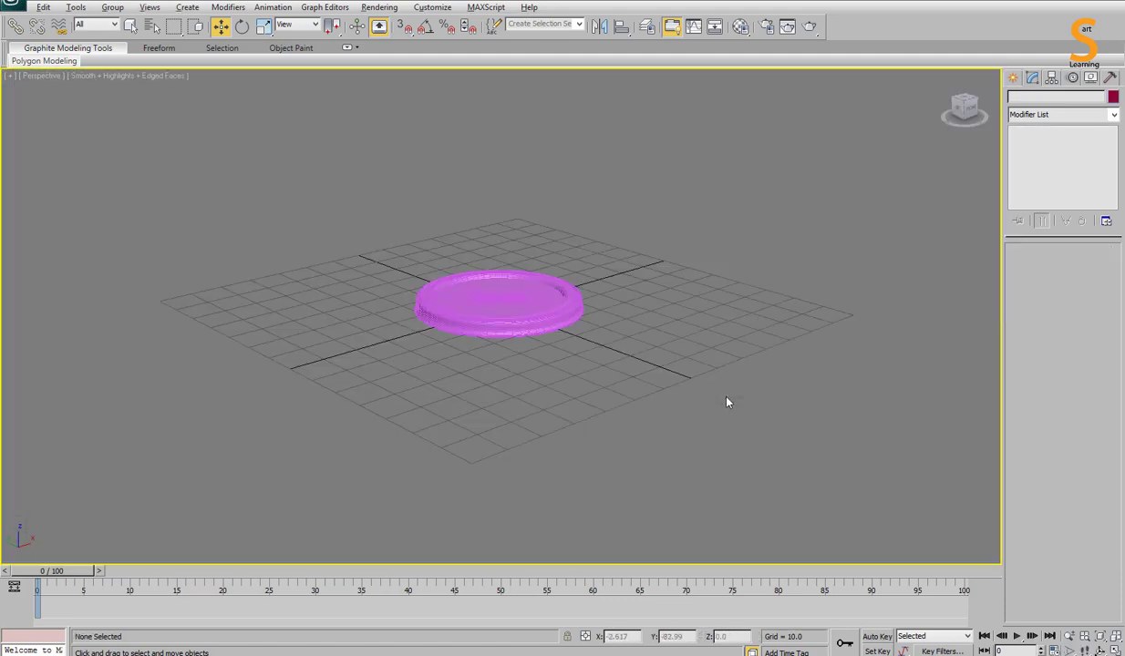
pyautogui.scroll(5, 606, 342)
pyautogui.click(565, 332)
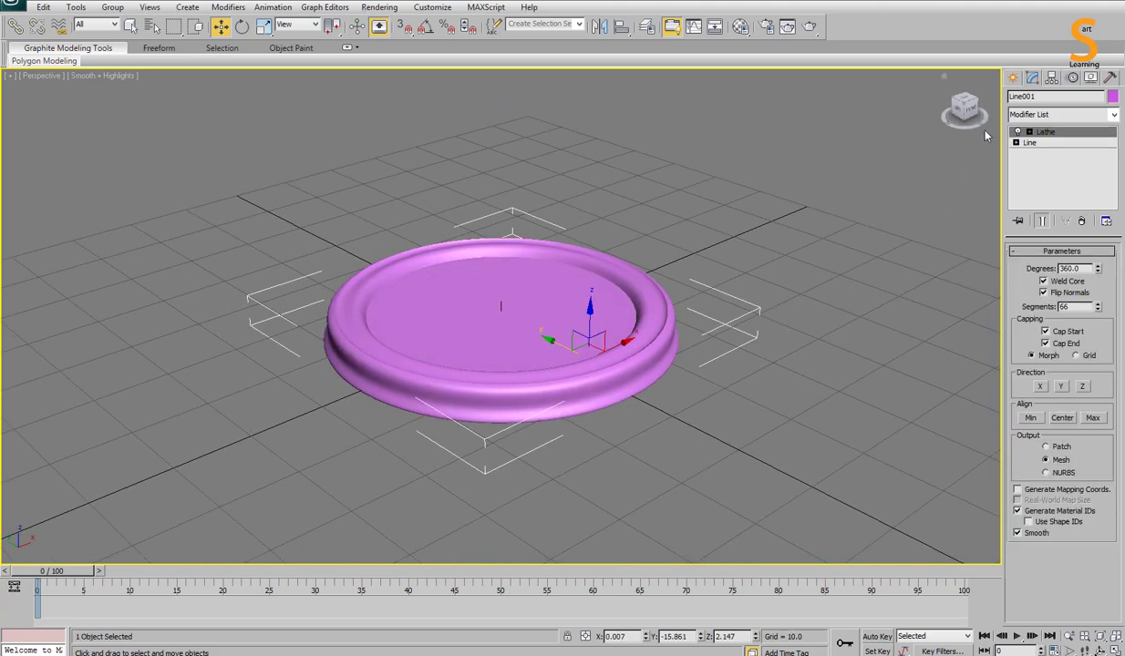
# Draw an open bottle-shaped half-profile, about 1.6 units wide, beside the vertical axis above the base in the left view with the Line tool.
pyautogui.click(1014, 79)
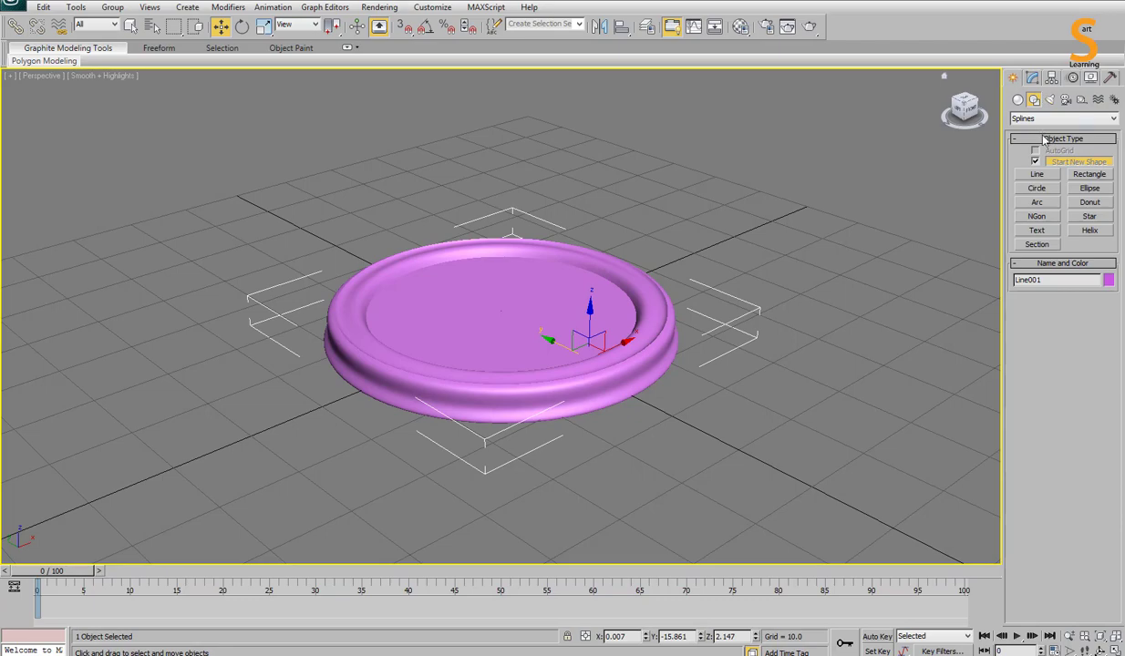
pyautogui.click(1036, 176)
pyautogui.hotkey('alt', 'w')
pyautogui.rightClick(346, 424)
pyautogui.hotkey('alt', 'w')
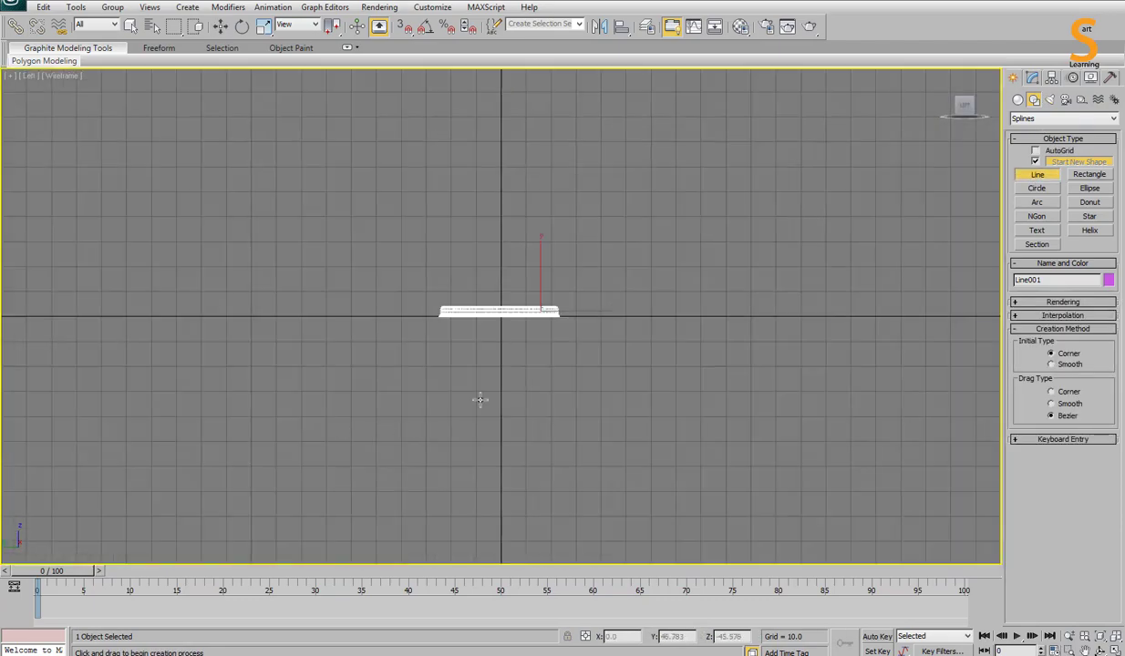
pyautogui.scroll(10, 554, 235)
pyautogui.moveTo(557, 231); pyautogui.dragTo(559, 377, button='middle')
pyautogui.scroll(2, 554, 369)
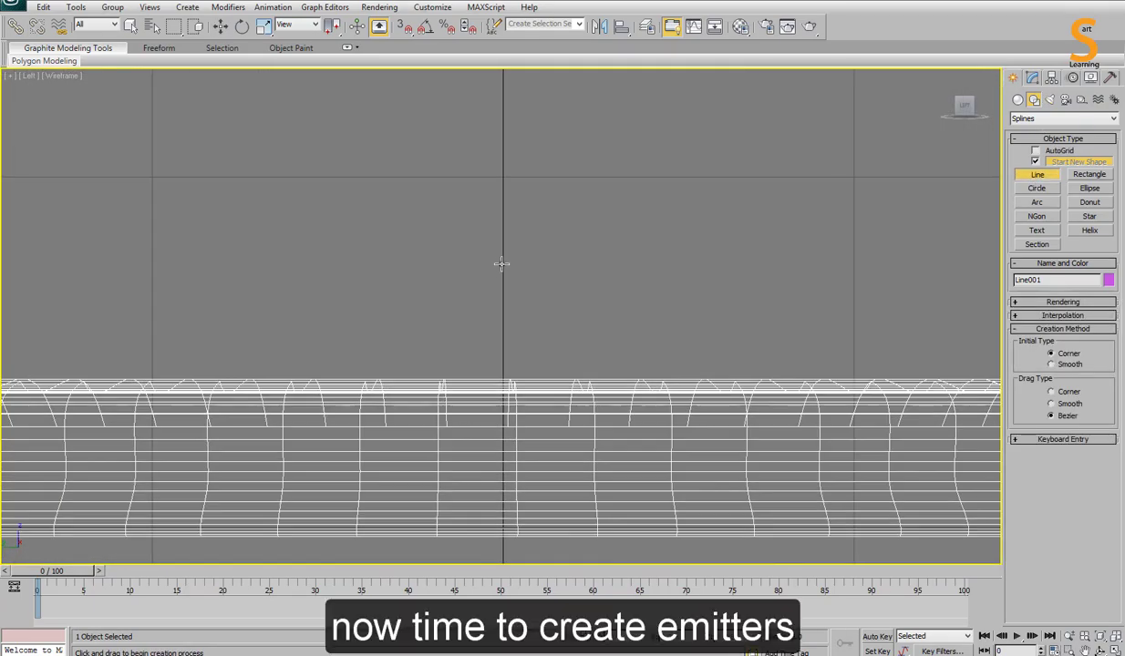
pyautogui.click(506, 251)
pyautogui.click(529, 250)
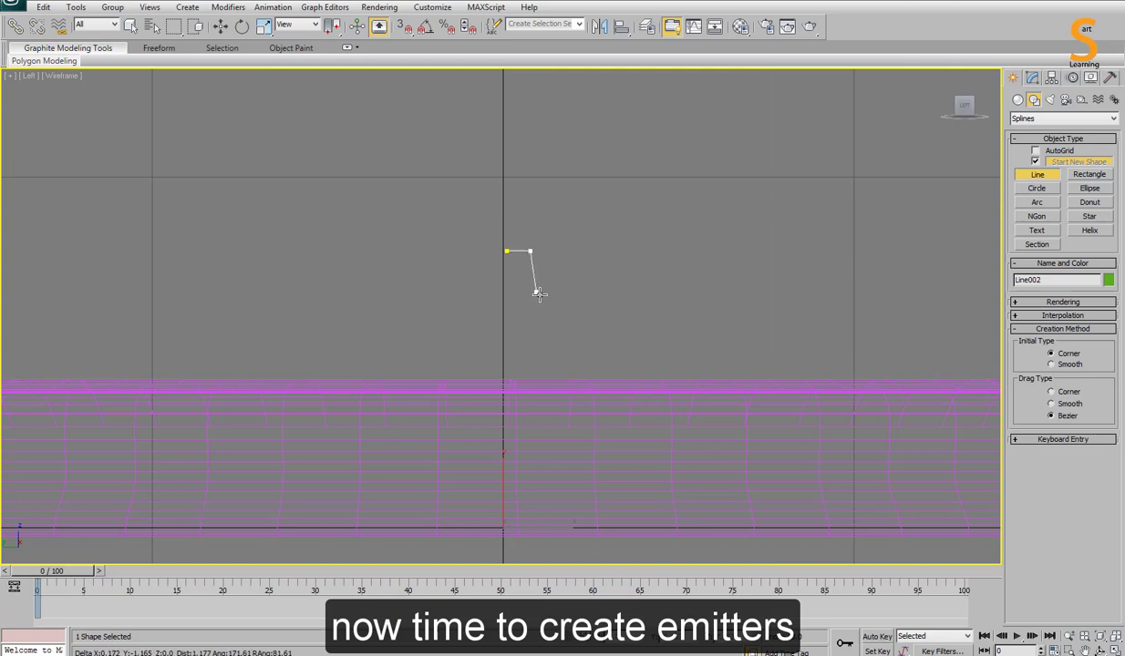
pyautogui.click(558, 314)
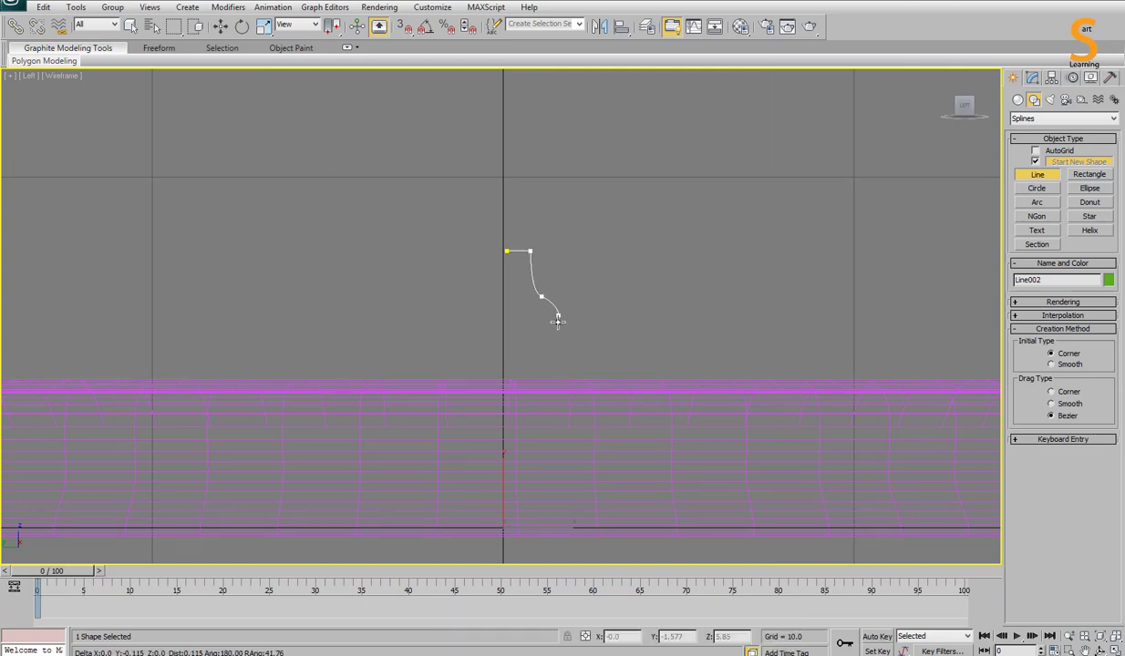
pyautogui.click(504, 360)
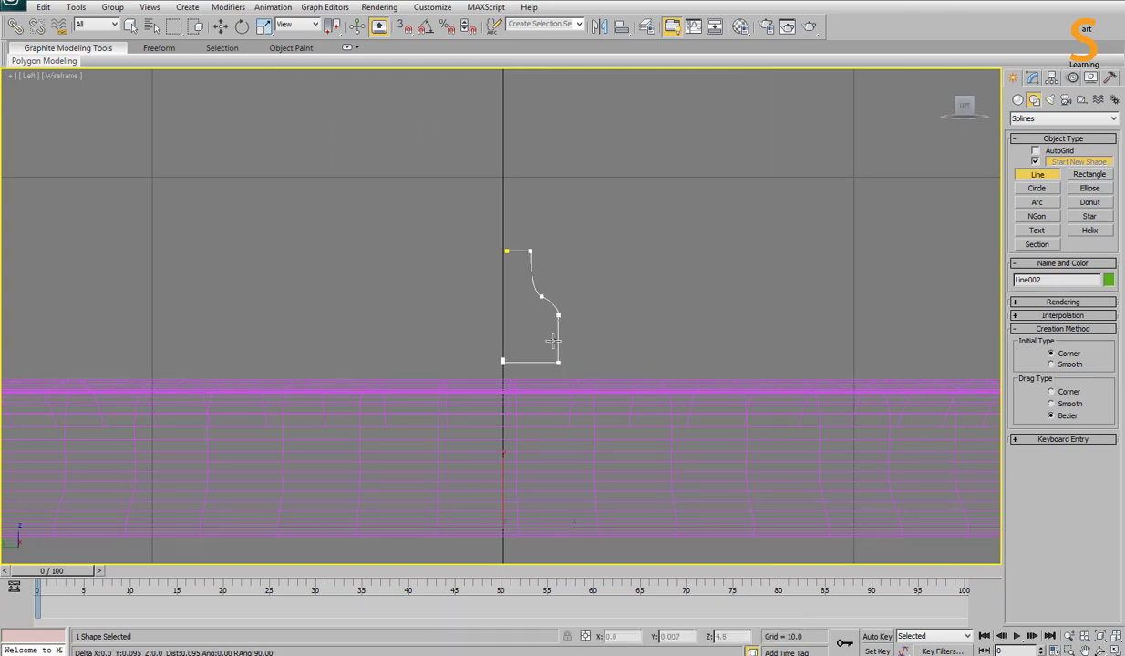
pyautogui.rightClick(552, 325)
pyautogui.press('w')
# Apply a Lathe modifier with Min alignment to the bottle-shaped emitter profile.
pyautogui.click(1032, 77)
pyautogui.click(1047, 115)
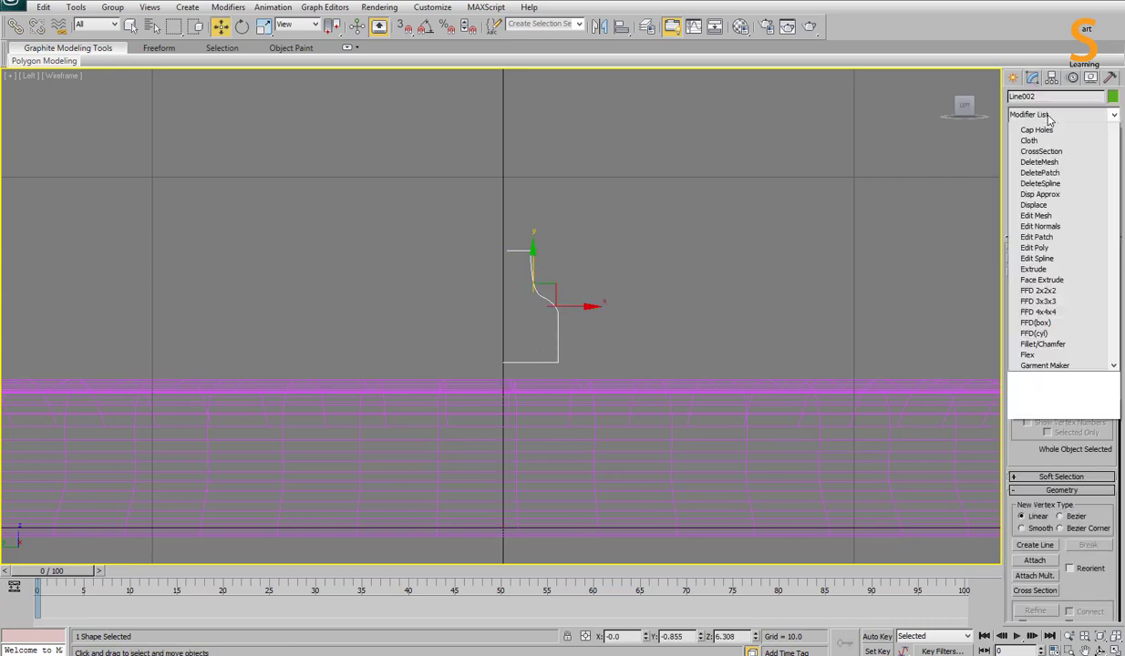
pyautogui.press('l')
pyautogui.press('Return')
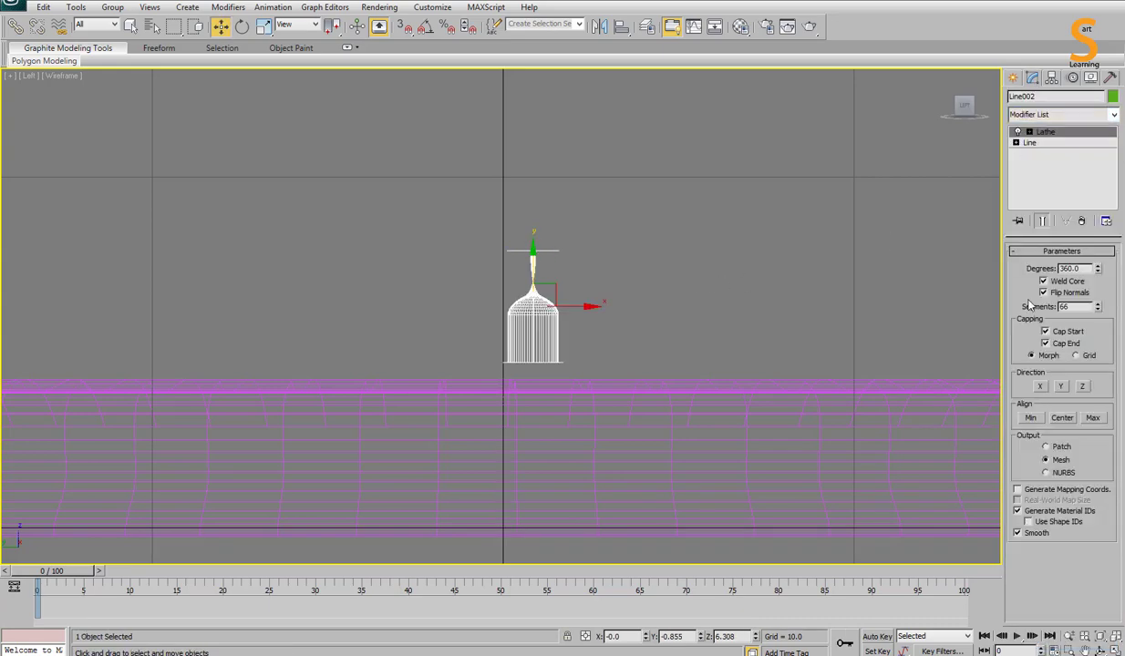
pyautogui.click(1030, 417)
# Shift the emitter's Lathe axis slightly sideways toward the profile to make the emitter narrower.
pyautogui.scroll(-4, 496, 263)
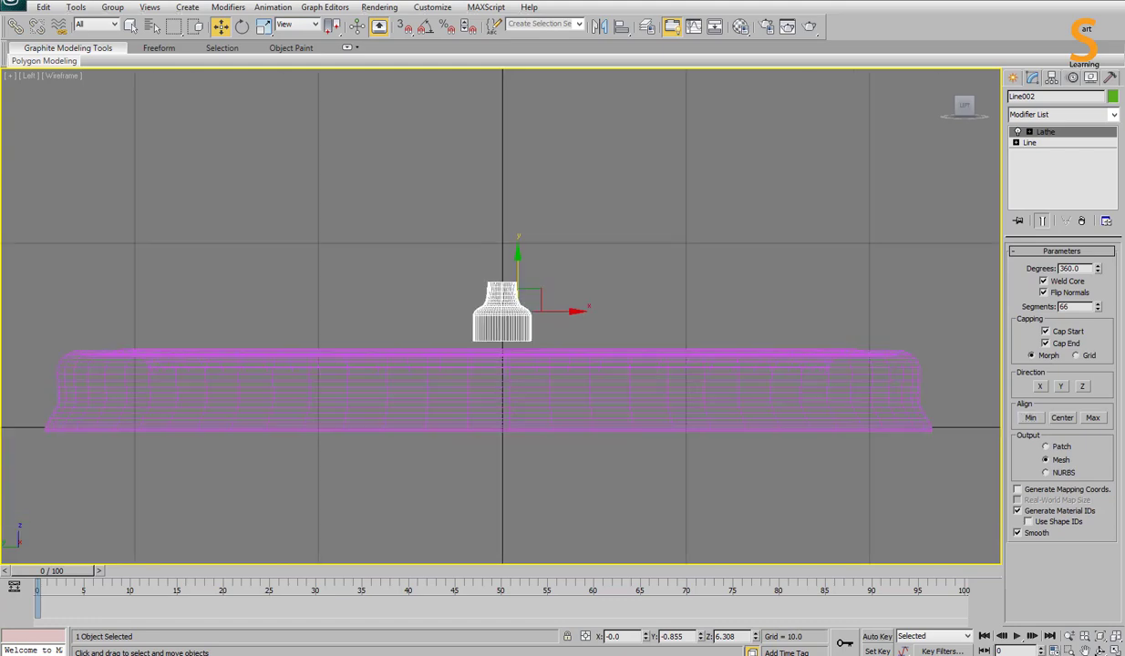
pyautogui.press('1')
pyautogui.moveTo(552, 315); pyautogui.dragTo(557, 316)
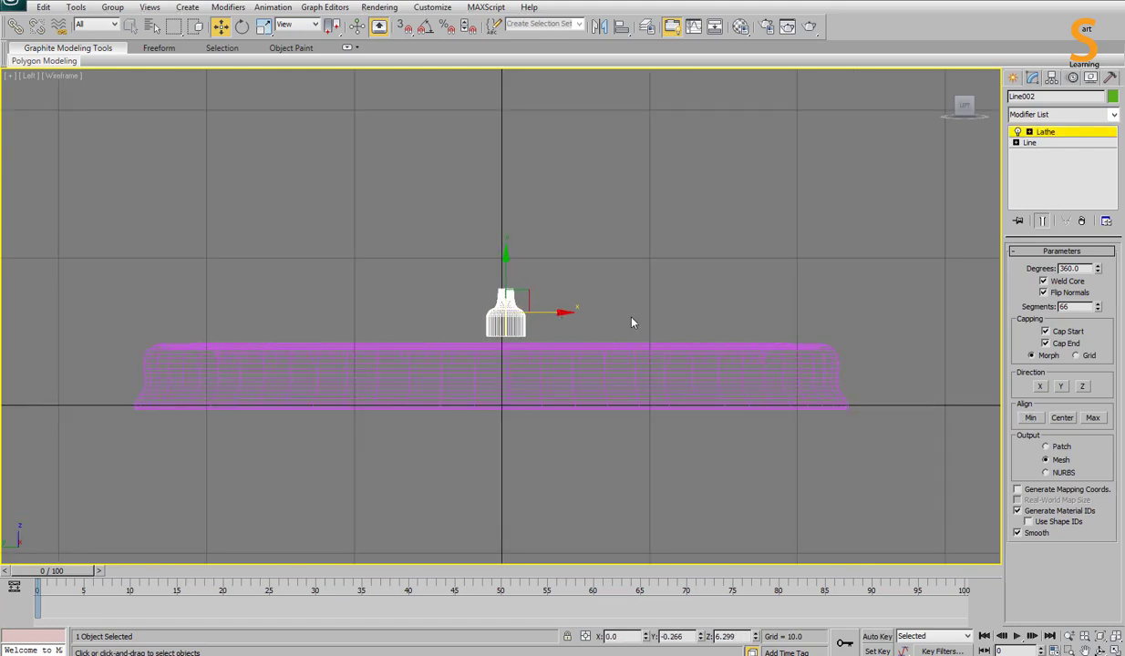
pyautogui.click(1064, 133)
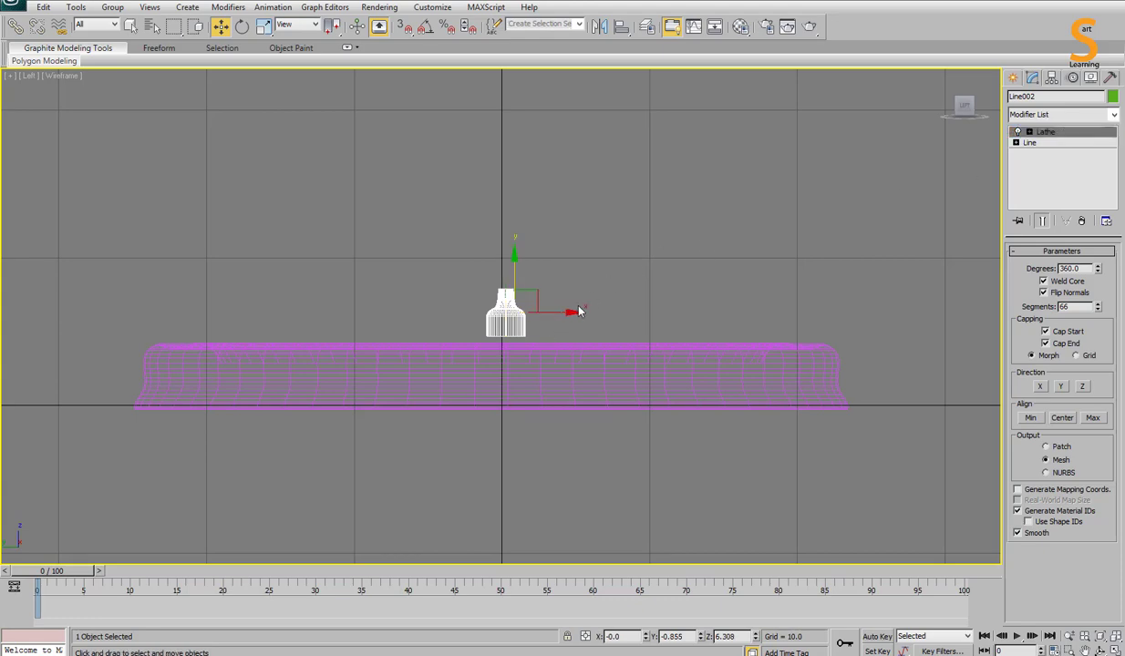
# Tilt the emitter toward the base's centre and move it out along the base to the rim.
pyautogui.press('e')
pyautogui.moveTo(542, 282); pyautogui.dragTo(537, 236)
pyautogui.press('w')
pyautogui.moveTo(534, 289); pyautogui.dragTo(818, 297)
# Move the emitter about 3.5 units inward in the shaded top view so it sits just inside the base's rim.
pyautogui.hotkey('alt', 'w')
pyautogui.hotkey('alt', 'w')
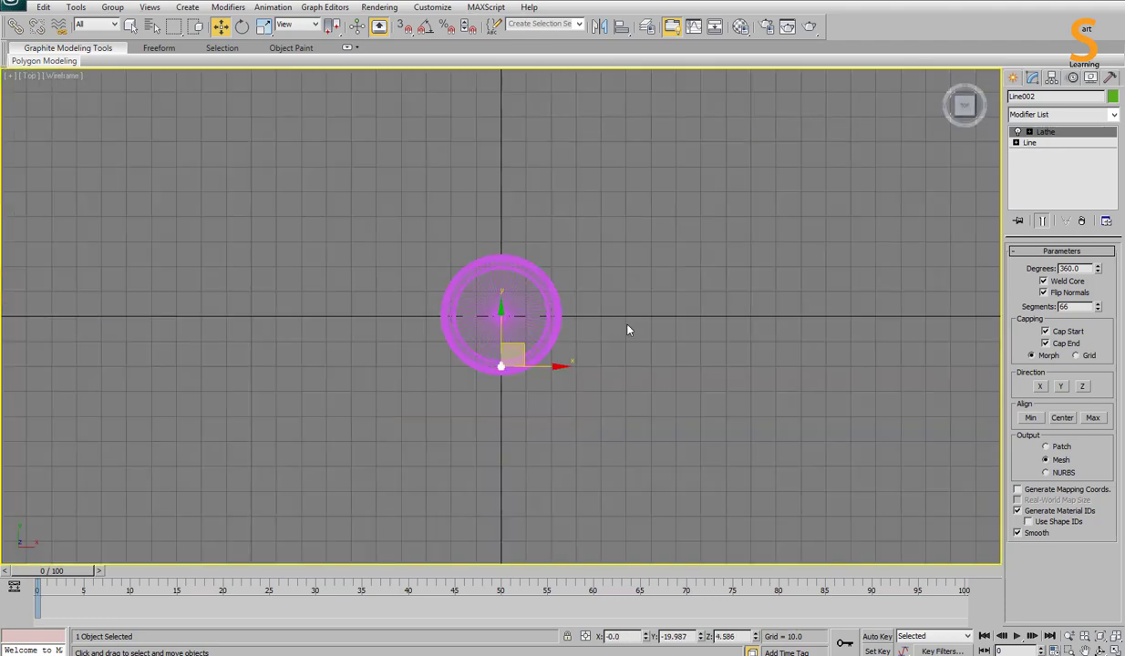
pyautogui.press('F3')
pyautogui.press('z')
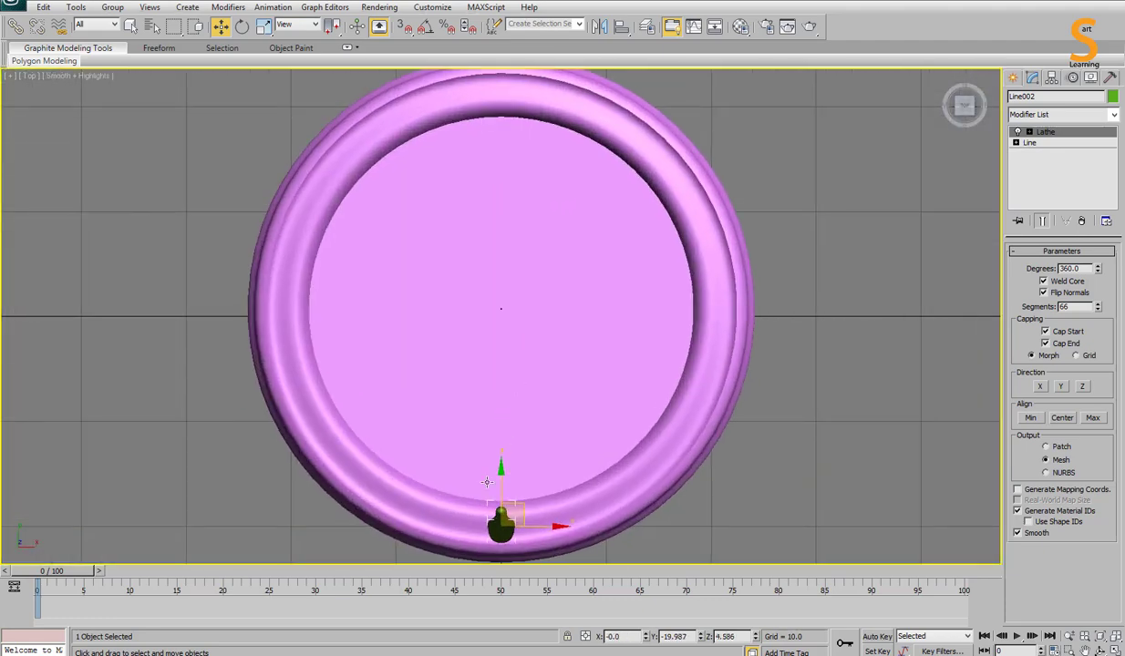
pyautogui.moveTo(497, 487); pyautogui.dragTo(506, 451)
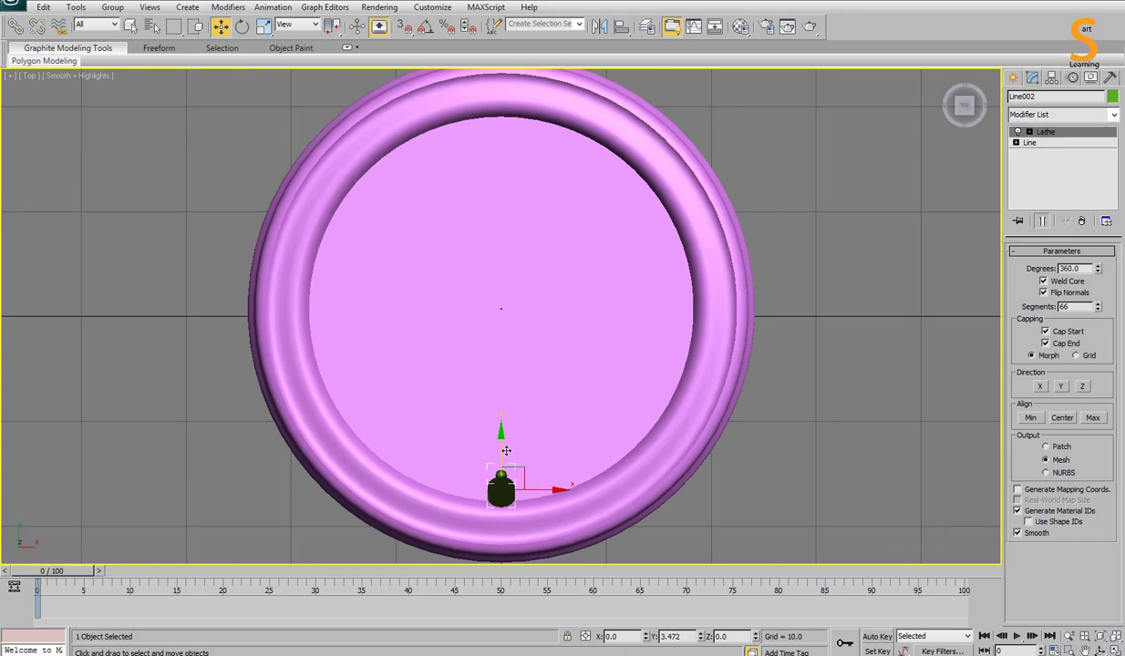
pyautogui.hotkey('alt', 'w')
pyautogui.rightClick(271, 459)
pyautogui.hotkey('alt', 'w')
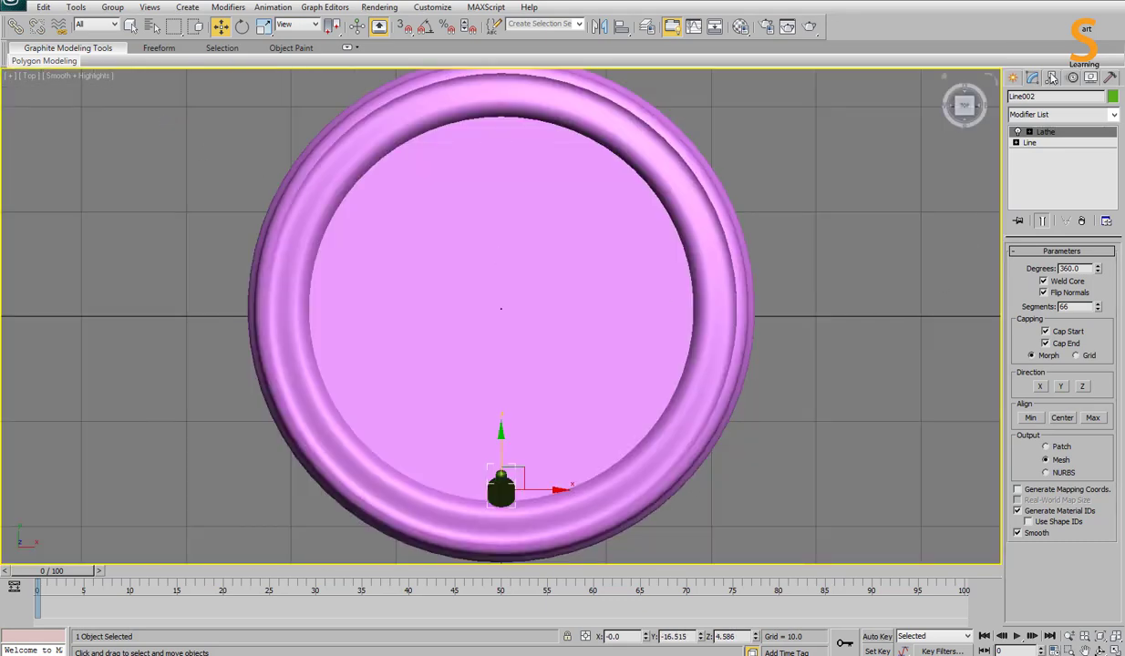
# Center the base's pivot on the base and place the emitter's pivot at the base's centre.
pyautogui.click(1051, 79)
pyautogui.click(707, 264)
pyautogui.click(1061, 162)
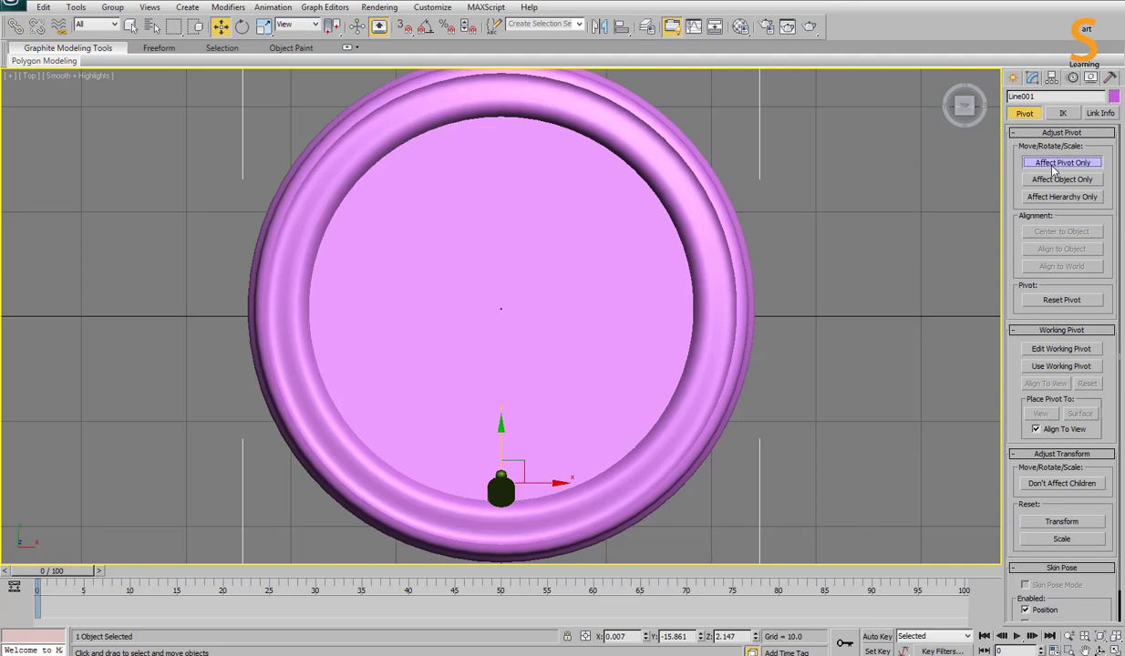
pyautogui.click(1061, 231)
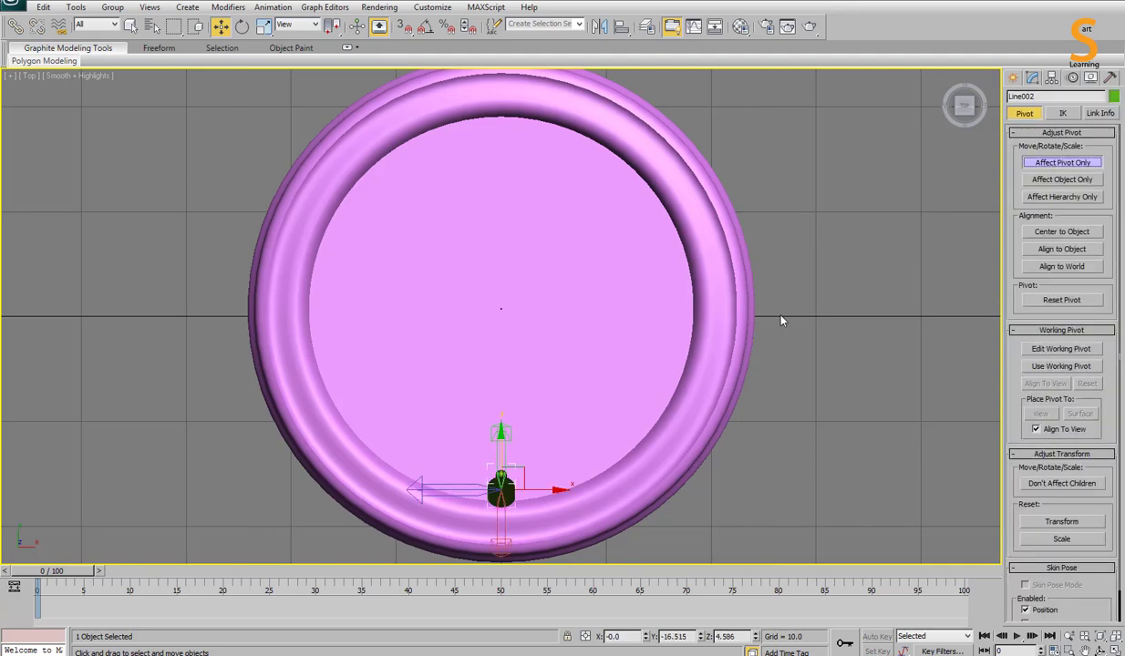
pyautogui.click(752, 304)
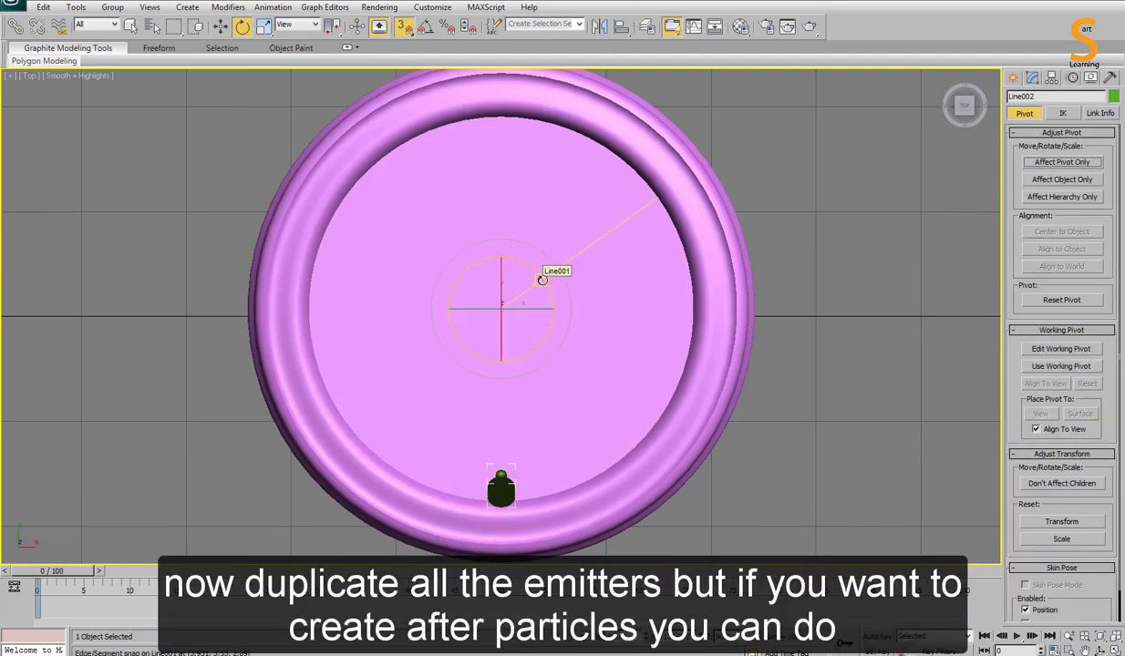
# Rotate-copy the emitter around the base's centre at 45° intervals, making seven copies.
pyautogui.keyDown('shift'); pyautogui.moveTo(537, 270); pyautogui.dragTo(555, 311); pyautogui.keyUp('shift')
pyautogui.click(563, 384)
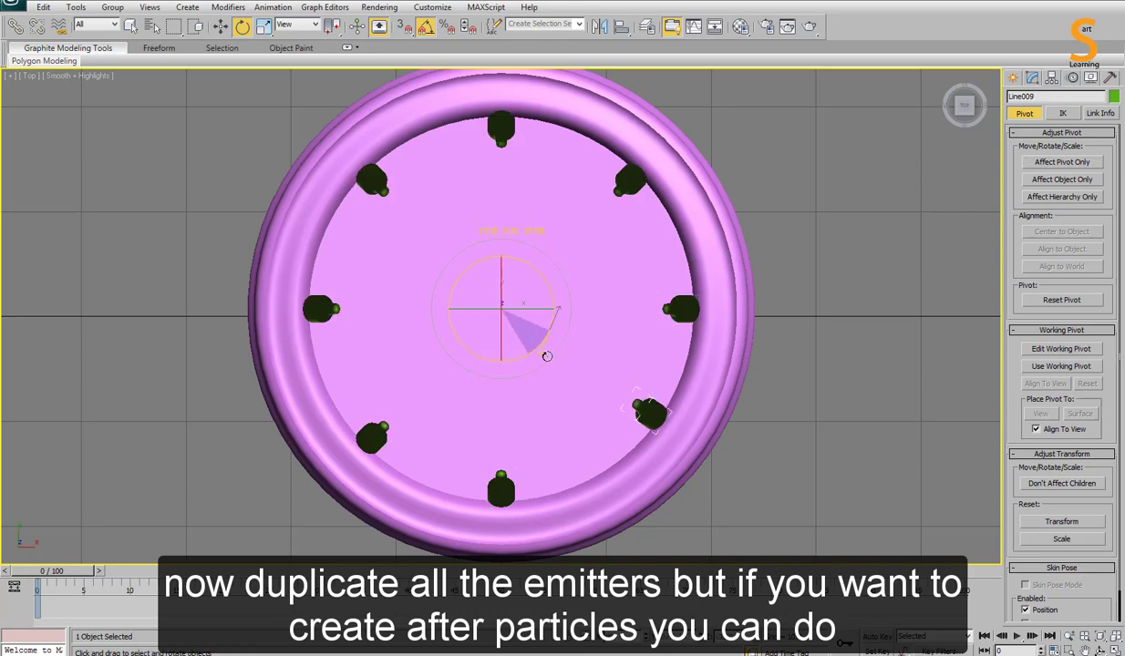
pyautogui.hotkey('alt', 'w')
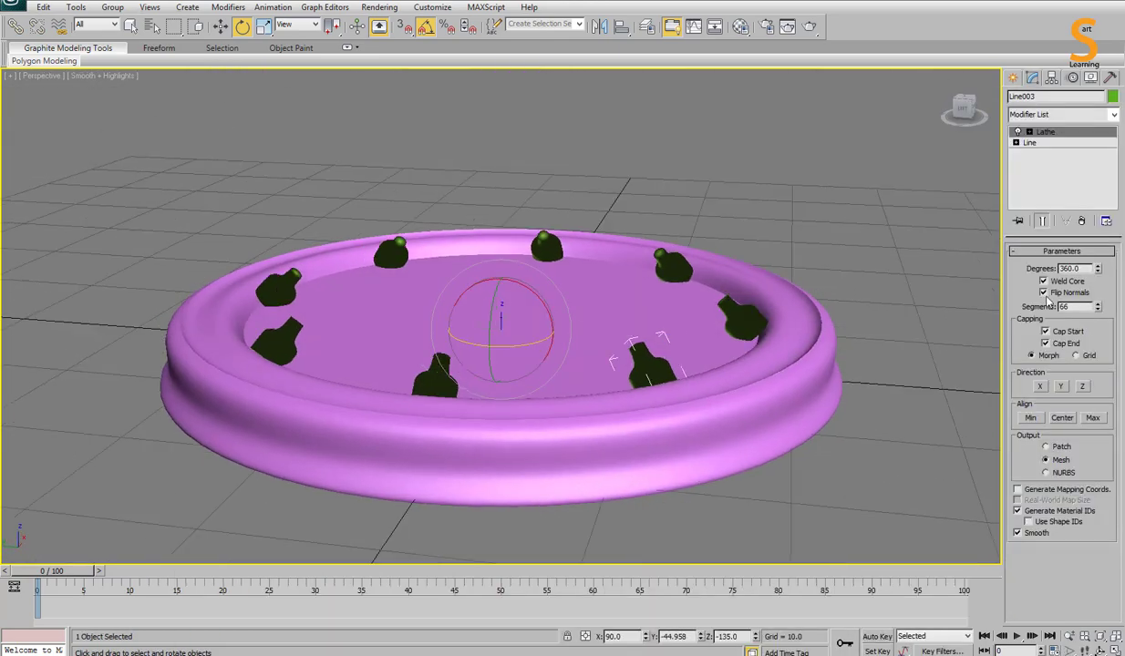
# Turn off Flip Normals on the Lathe modifier of each of the eight emitters around the base.
pyautogui.click(1044, 293)
pyautogui.click(743, 319)
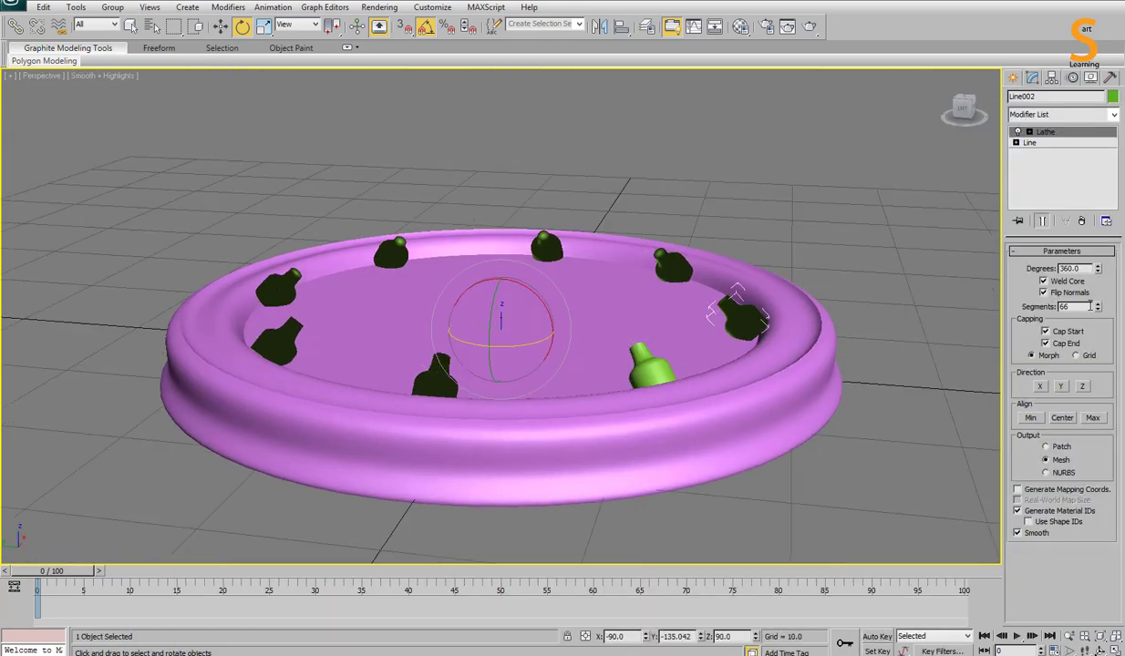
pyautogui.click(1043, 292)
pyautogui.click(674, 266)
pyautogui.click(1043, 293)
pyautogui.click(547, 248)
pyautogui.click(1043, 293)
pyautogui.click(392, 254)
pyautogui.click(1043, 292)
pyautogui.click(270, 337)
pyautogui.click(1043, 293)
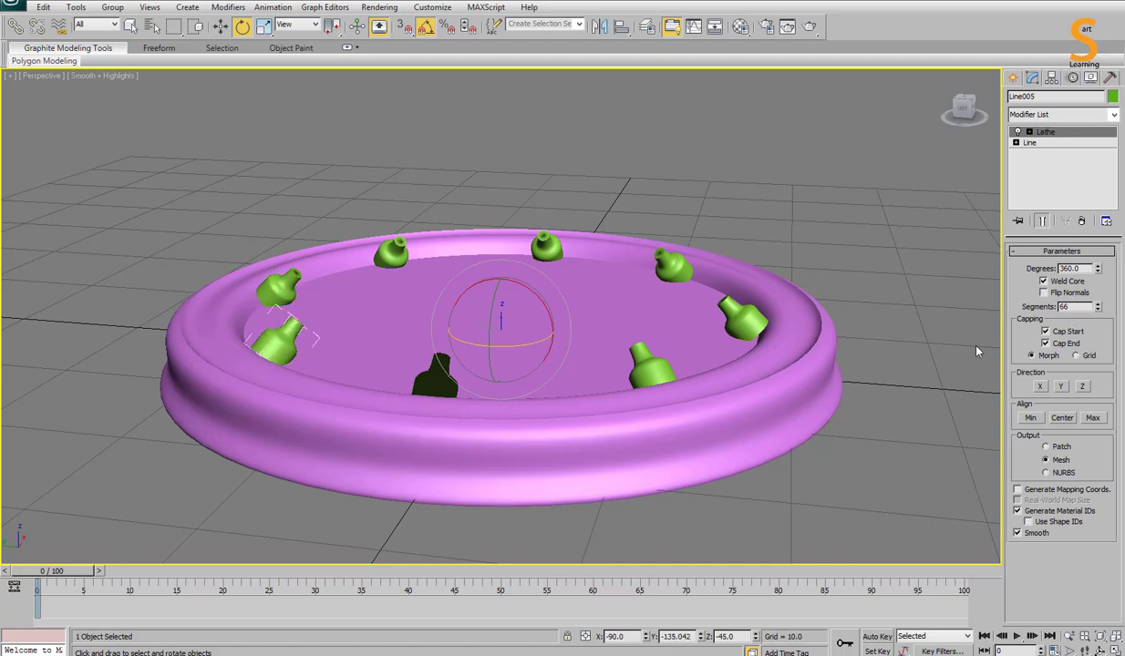
pyautogui.click(435, 378)
pyautogui.click(1043, 292)
pyautogui.click(875, 218)
# Select the base and all eight emitters and assign them the 01 - Default material.
pyautogui.scroll(-5, 497, 301)
pyautogui.moveTo(307, 216); pyautogui.dragTo(773, 350)
pyautogui.press('m')
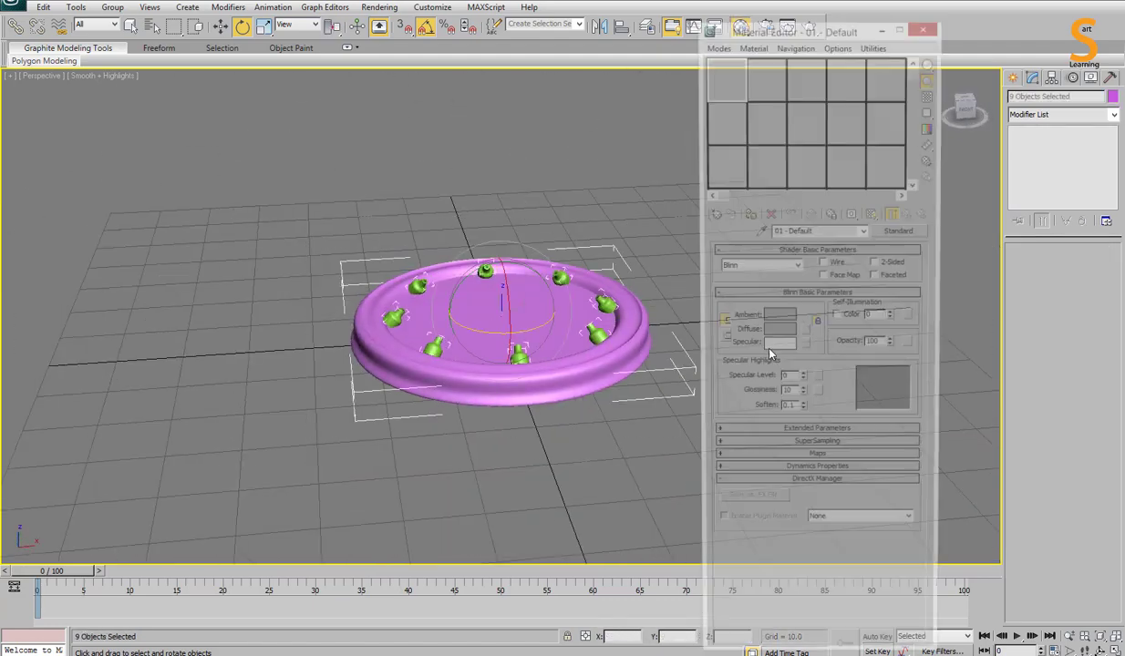
pyautogui.click(748, 216)
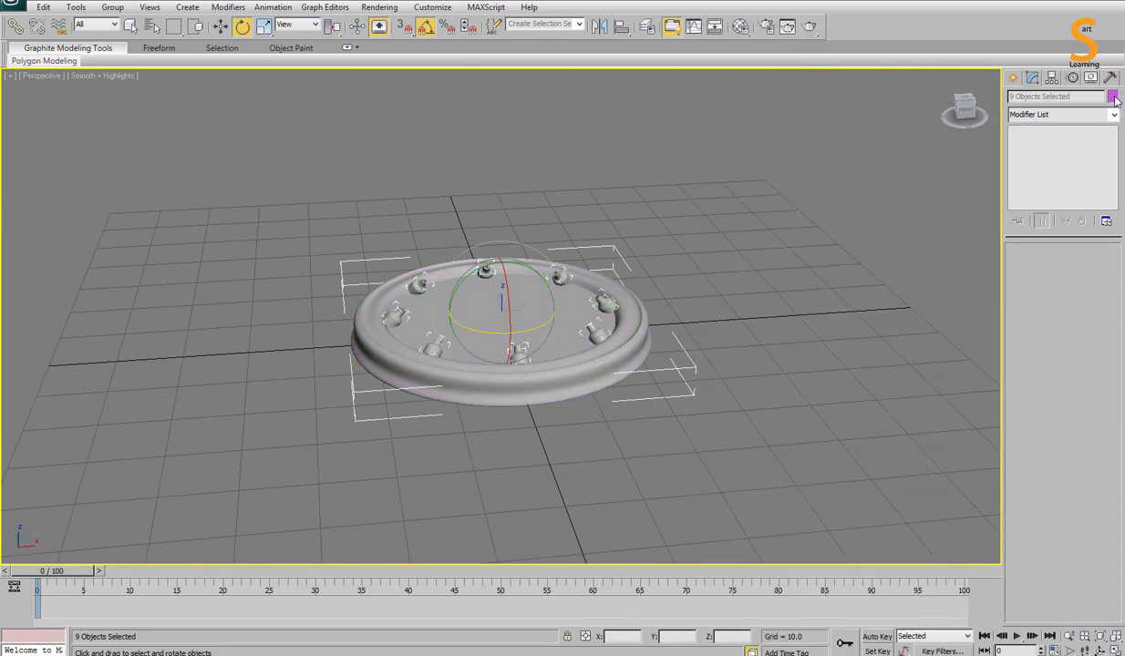
# Set the object color of the base and emitters to black and display their edged faces.
pyautogui.click(1113, 96)
pyautogui.click(665, 357)
pyautogui.click(631, 402)
pyautogui.click(729, 444)
pyautogui.press('F4')
pyautogui.keyDown('alt'); pyautogui.moveTo(729, 444); pyautogui.dragTo(631, 434, button='middle'); pyautogui.keyUp('alt')
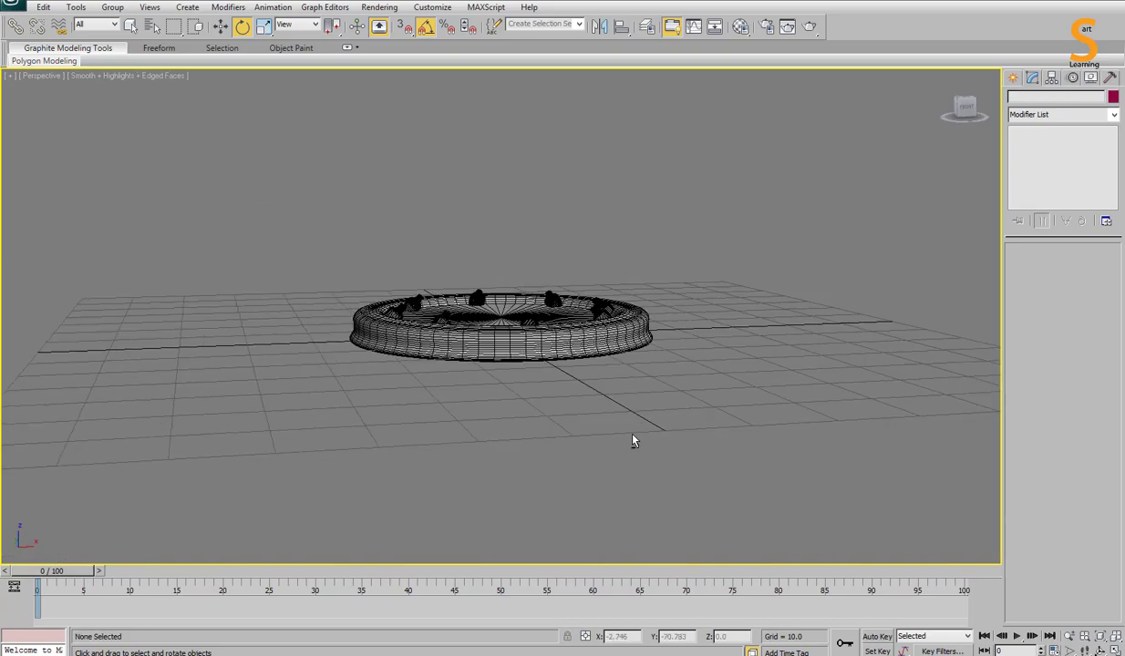
pyautogui.scroll(5, 630, 433)
pyautogui.keyDown('alt'); pyautogui.moveTo(631, 356); pyautogui.dragTo(852, 158, button='middle'); pyautogui.keyUp('alt')
# Group the base and all eight emitters together and turn off the edged faces display.
pyautogui.hotkey('ctrl', 'a')
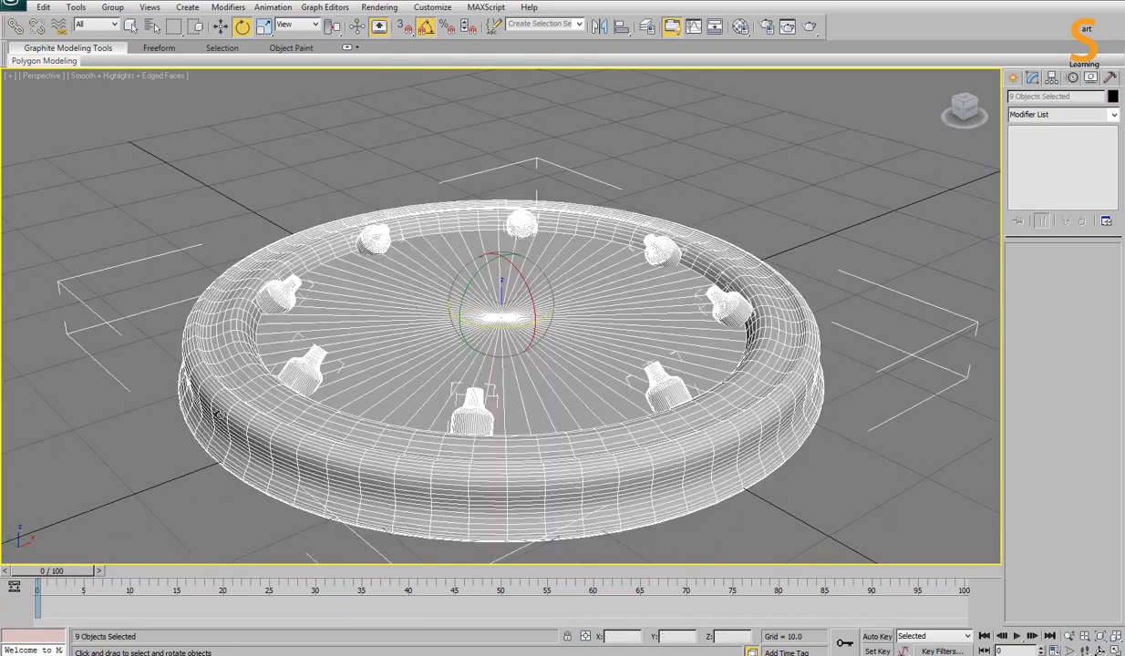
pyautogui.click(111, 9)
pyautogui.click(120, 22)
pyautogui.click(584, 350)
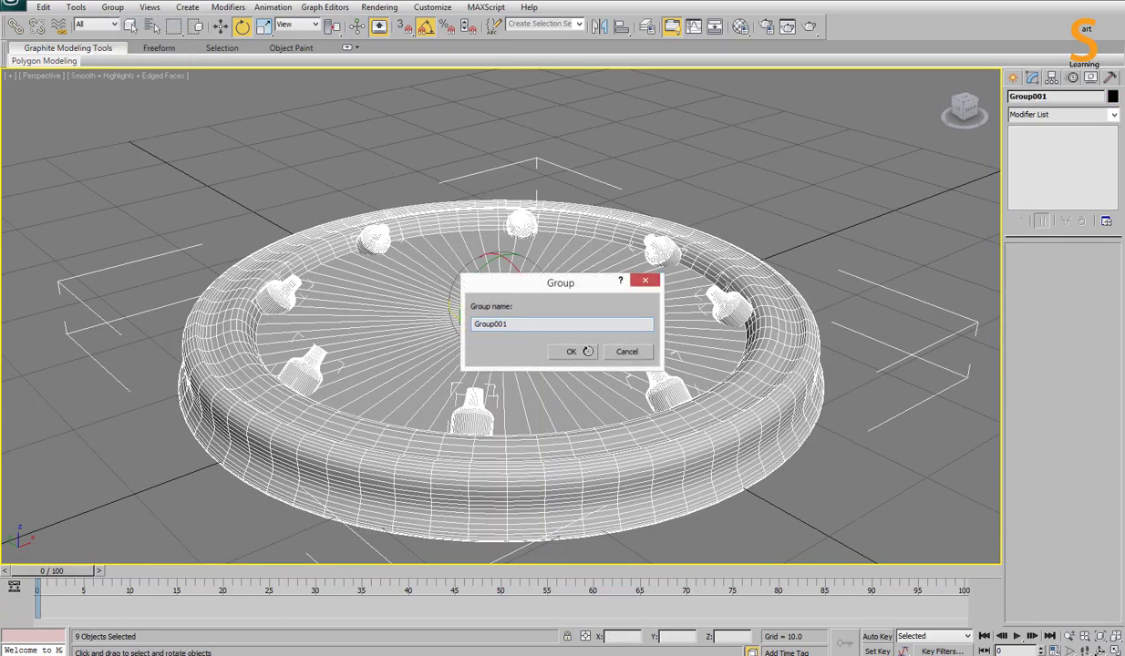
pyautogui.click(891, 336)
pyautogui.press('F4')
# Create a Super Spray particle system on the grid beside the base.
pyautogui.click(1012, 78)
pyautogui.click(1018, 100)
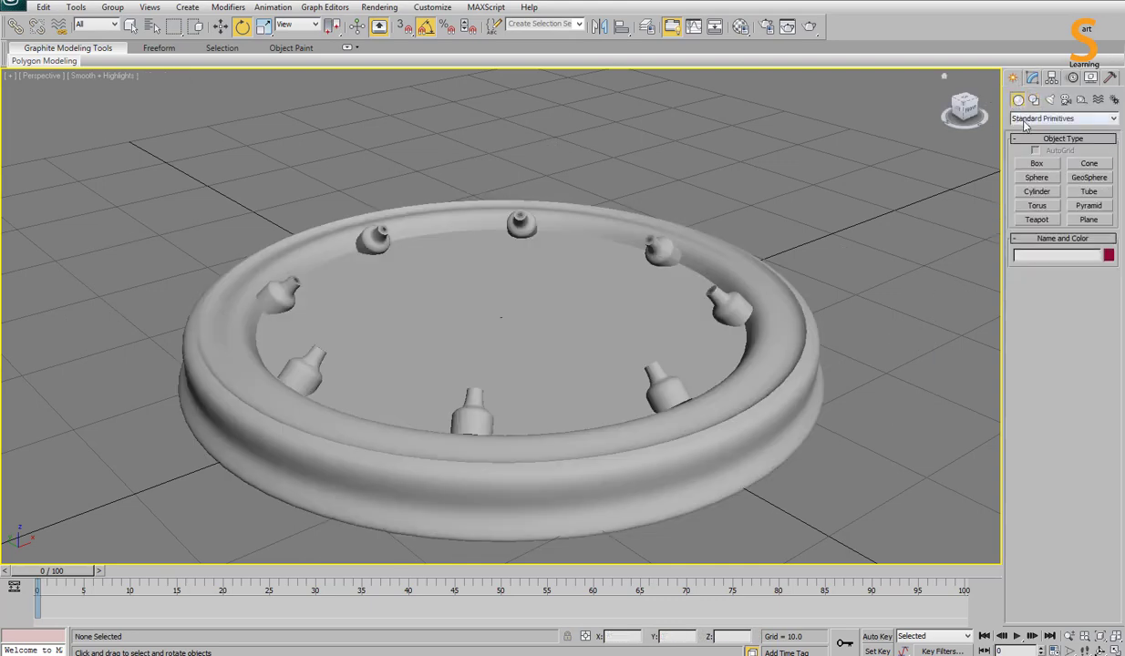
pyautogui.click(1062, 118)
pyautogui.click(1048, 153)
pyautogui.click(1036, 205)
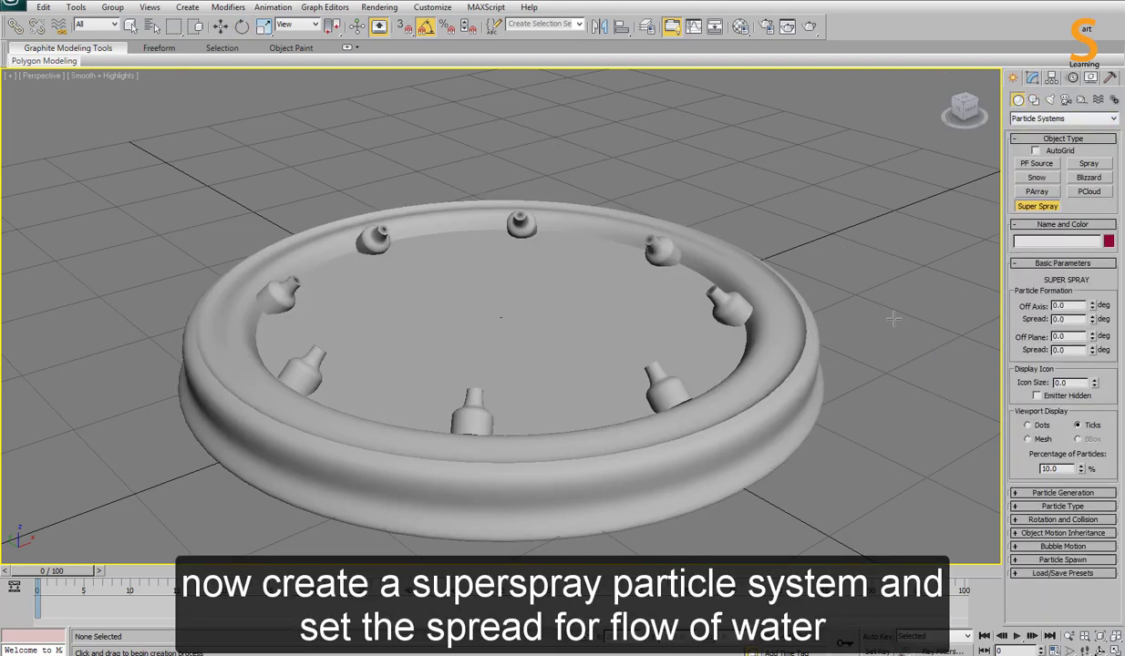
pyautogui.moveTo(898, 308); pyautogui.dragTo(925, 323)
pyautogui.press('w')
# At frame 12, set the spray's off-plane spread to 180° and displayed particles to 100%, and keep the off-axis spread narrow.
pyautogui.scroll(-5, 743, 273)
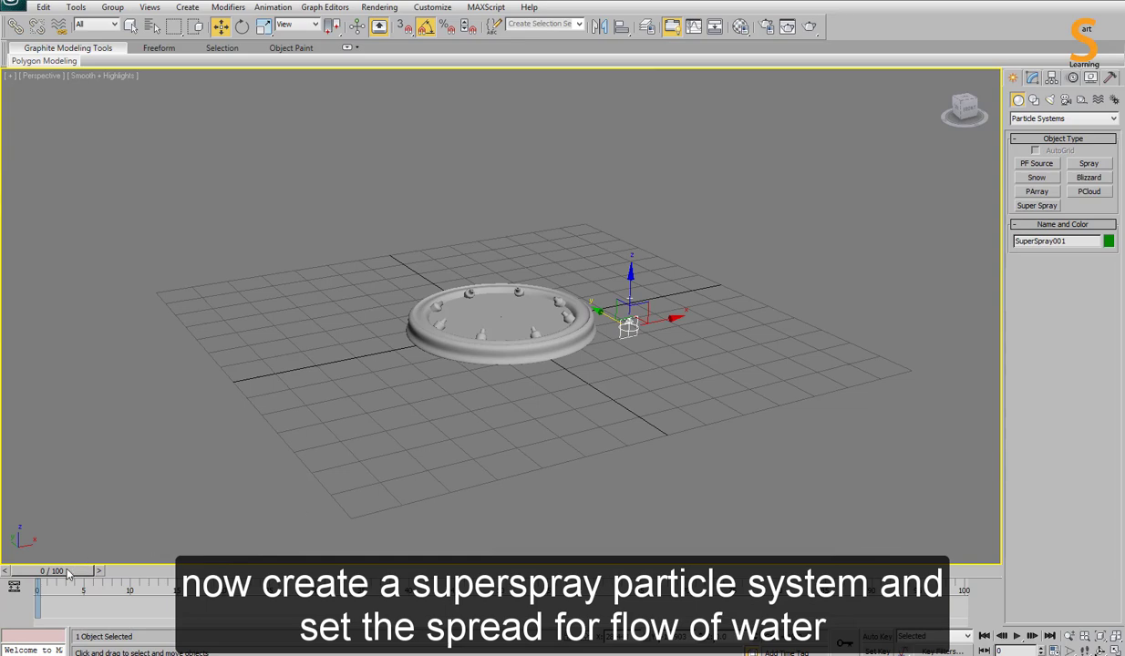
pyautogui.moveTo(68, 572); pyautogui.dragTo(147, 572)
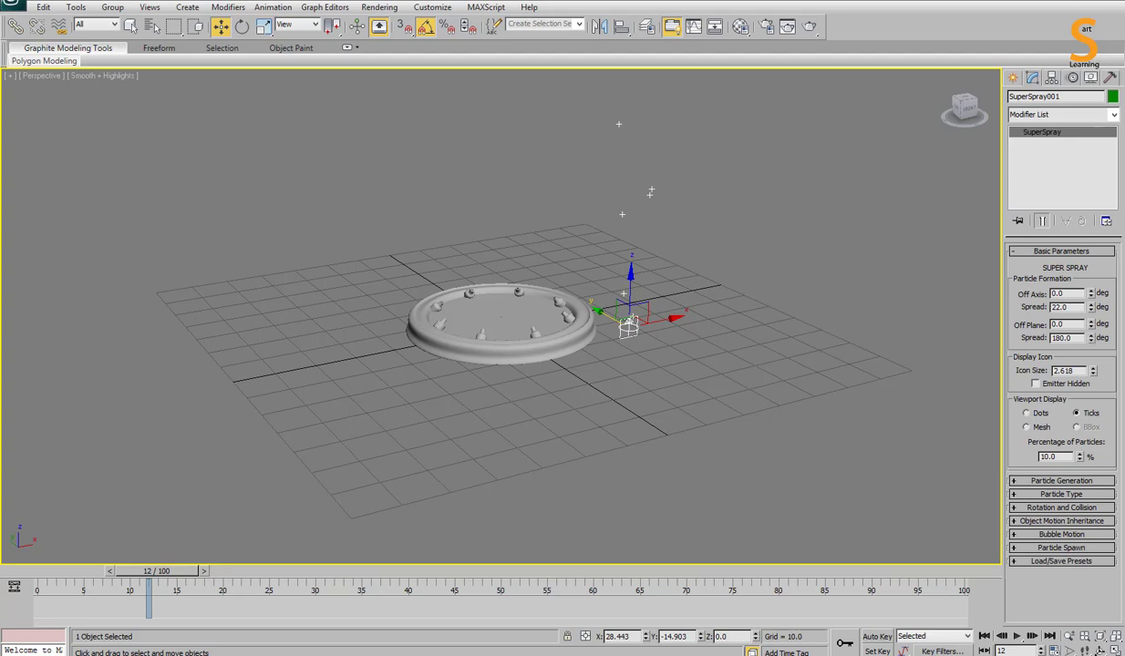
pyautogui.write('100')
pyautogui.press('Return')
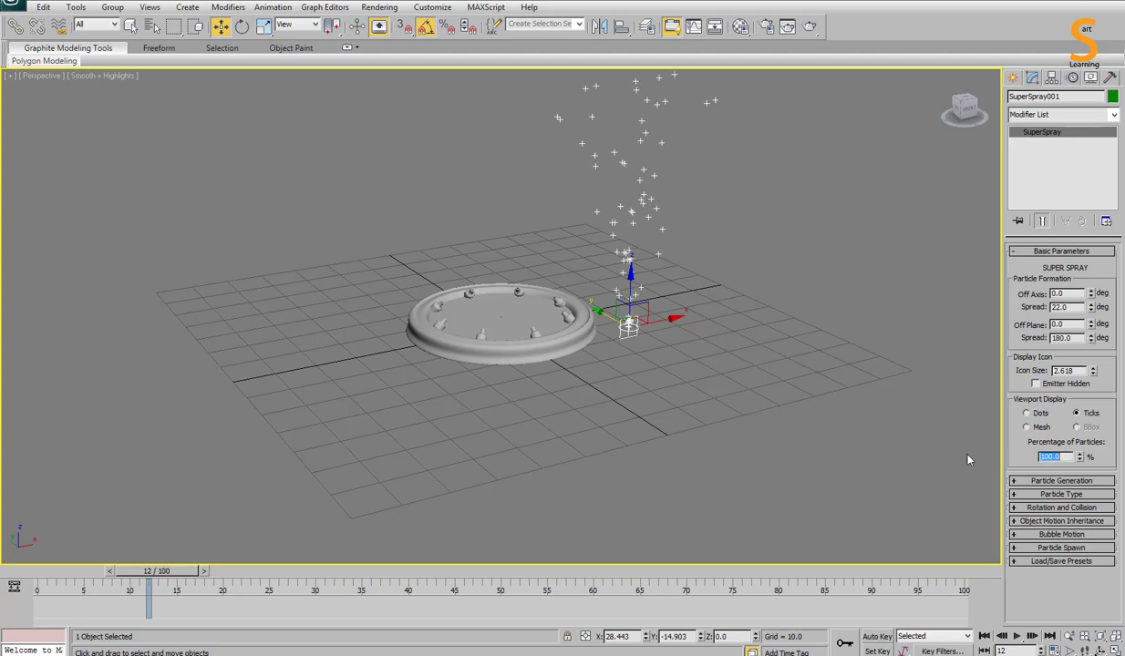
pyautogui.moveTo(1091, 308); pyautogui.dragTo(1091, 322)
# Set the Super Spray's particle emission rate to 5.
pyautogui.click(1045, 482)
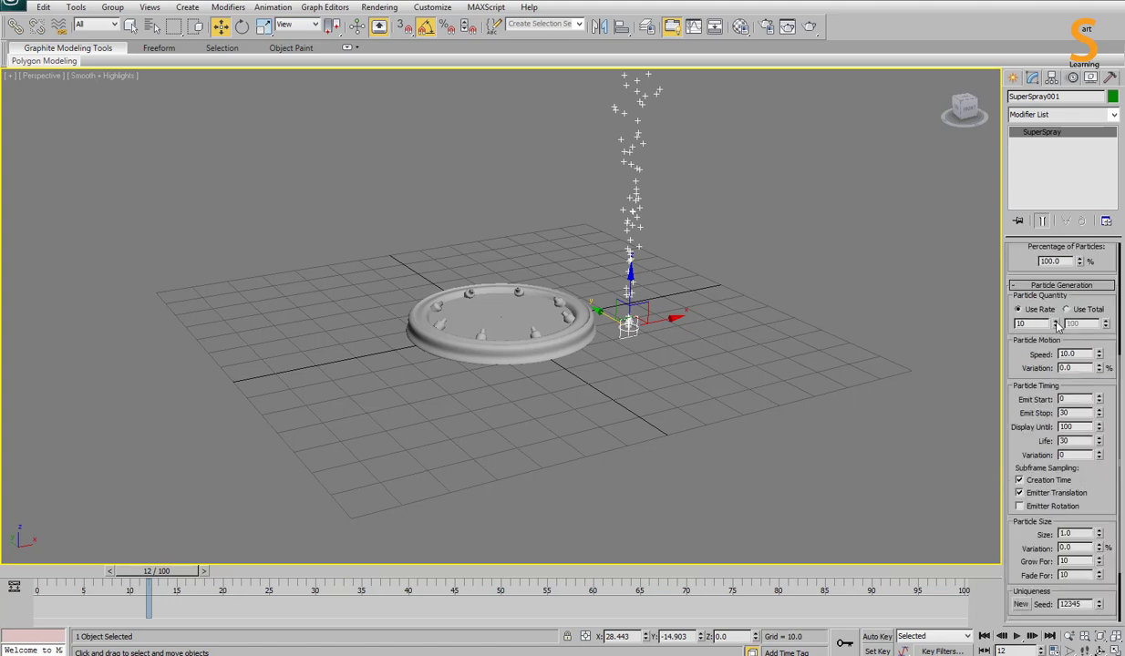
pyautogui.rightClick(1055, 326)
pyautogui.moveTo(1055, 325); pyautogui.dragTo(1055, 321)
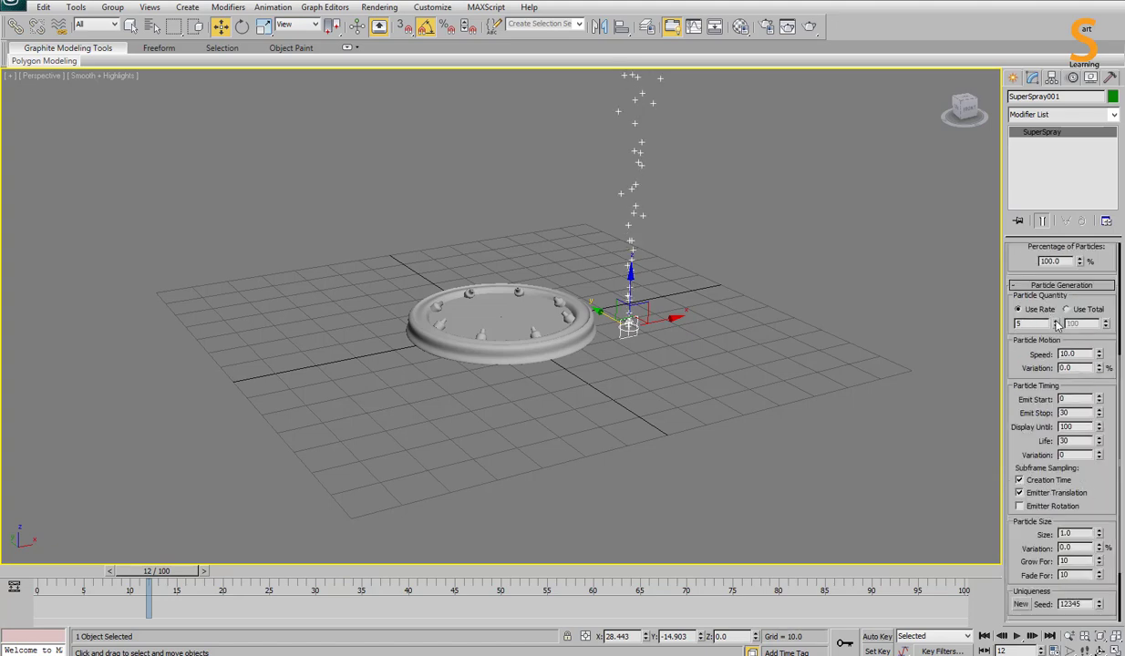
# Display the spray's particles as mesh with a size of about 2.4 and a speed of 2.
pyautogui.moveTo(1071, 588); pyautogui.dragTo(1037, 484)
pyautogui.click(1046, 547)
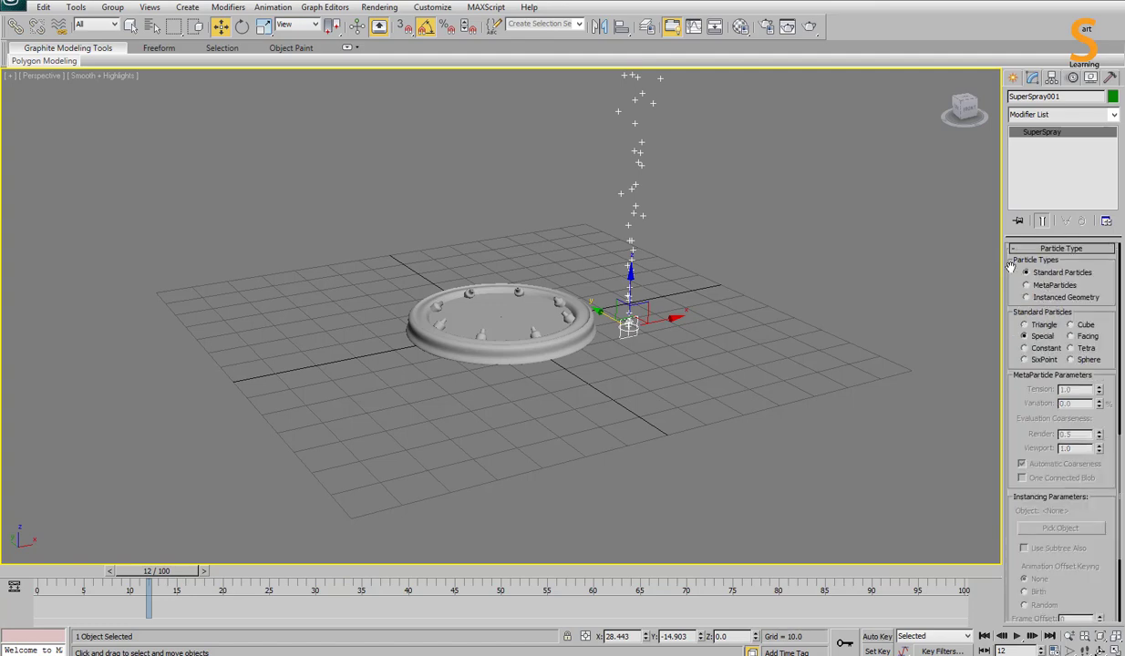
pyautogui.scroll(10, 1010, 264)
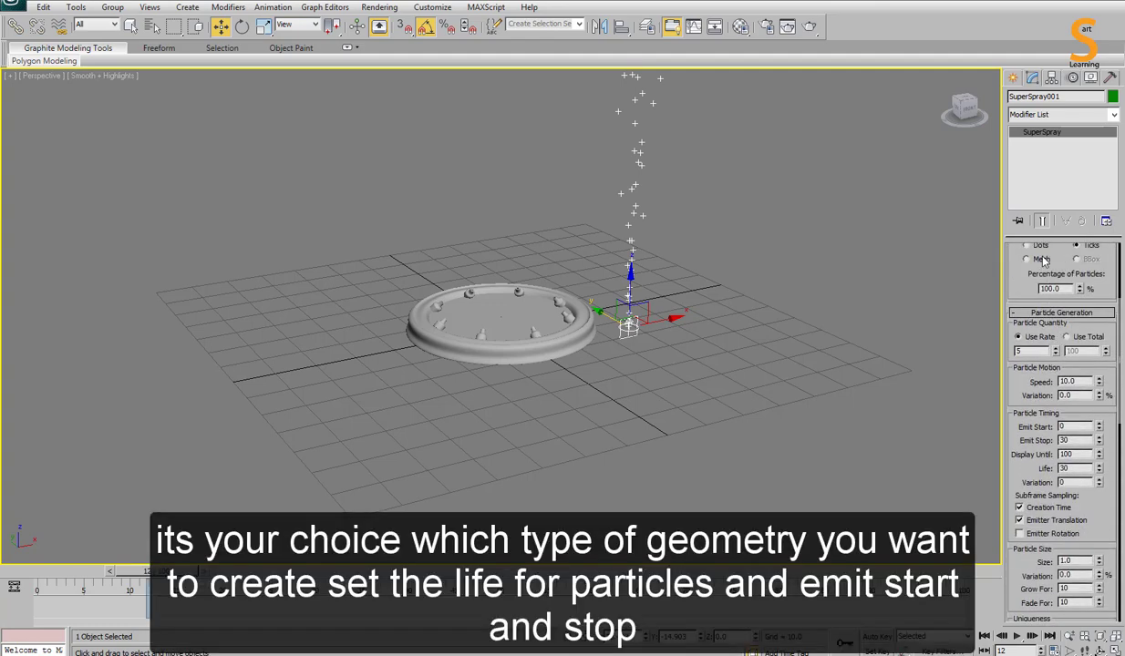
pyautogui.moveTo(1099, 563); pyautogui.dragTo(1099, 521)
pyautogui.moveTo(676, 294)
pyautogui.keyDown('alt'); pyautogui.mouseDown(button='middle')
pyautogui.moveTo(726, 311)
pyautogui.moveTo(661, 296)
pyautogui.mouseUp(button='middle'); pyautogui.keyUp('alt')
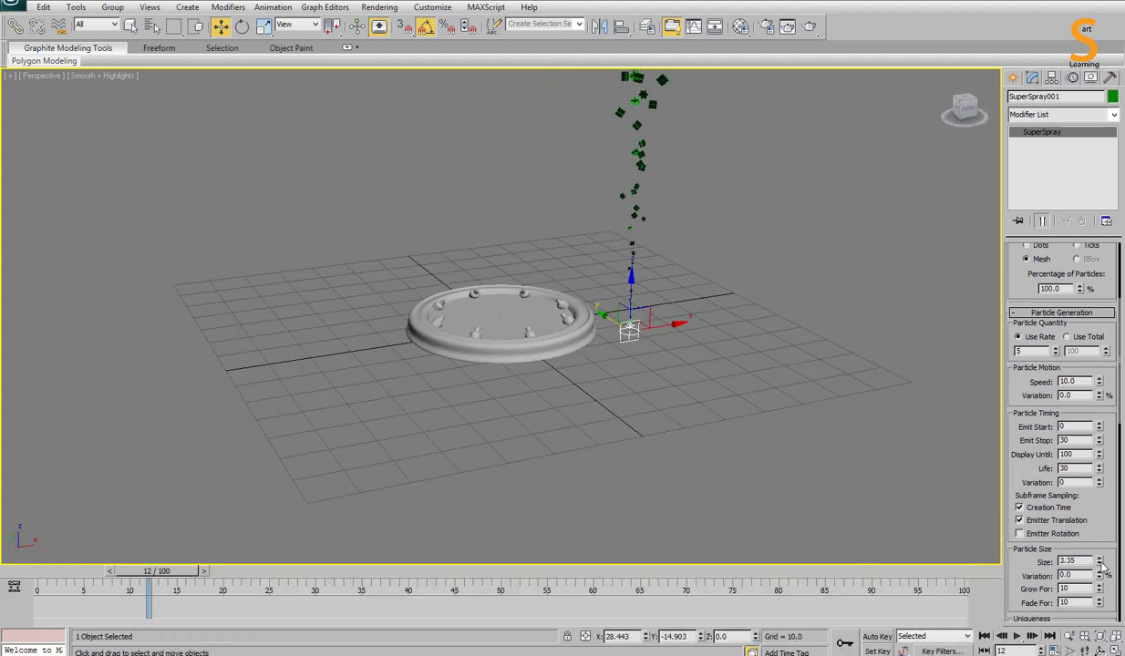
pyautogui.moveTo(1100, 567); pyautogui.dragTo(1103, 576)
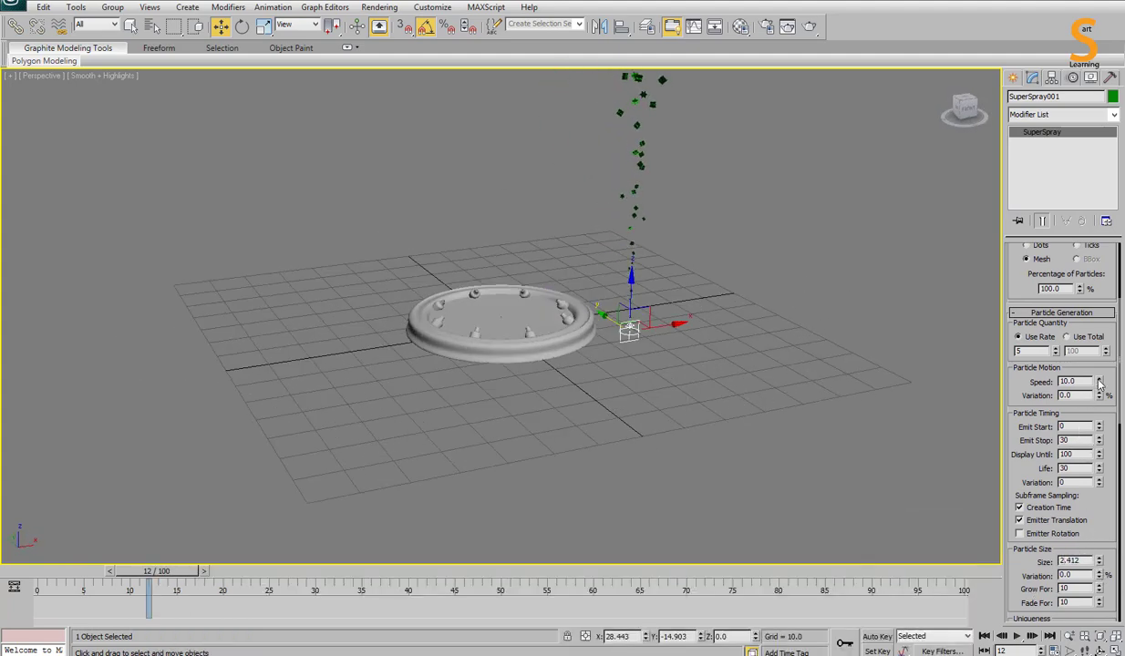
pyautogui.write('2')
pyautogui.press('Return')
# Move the Super Spray over an emitter at the base's rim, at about X 15.8, Y 1.6.
pyautogui.press('t')
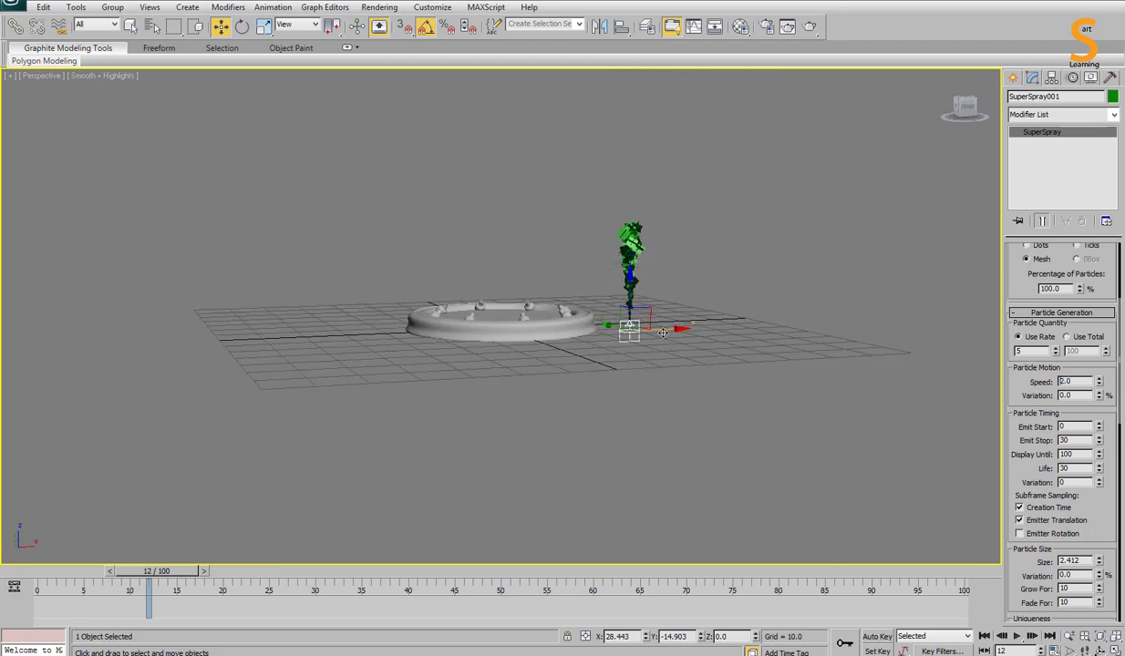
pyautogui.moveTo(819, 453); pyautogui.dragTo(686, 281)
pyautogui.press('l')
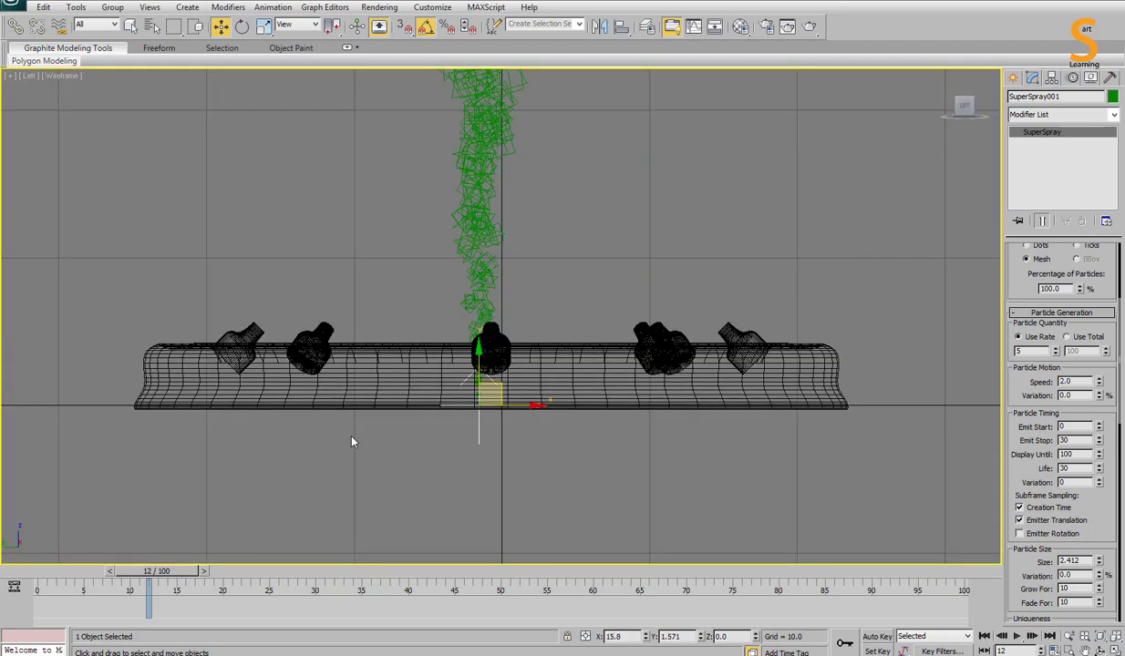
# Raise the Super Spray to the emitter's mouth at about Z 4.7 and tilt it toward the base's centre.
pyautogui.press('f')
pyautogui.scroll(5, 813, 330)
pyautogui.moveTo(826, 286); pyautogui.dragTo(830, 152)
pyautogui.press('e')
pyautogui.press('w')
pyautogui.press('p')
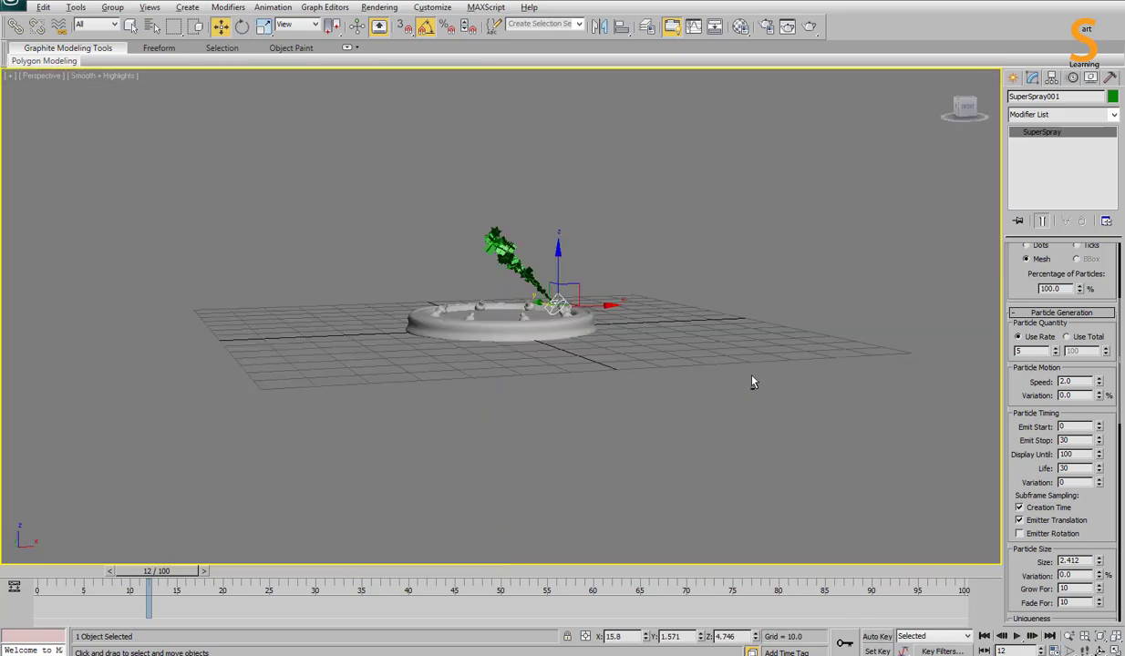
# Shift the Super Spray along Y to about 0.66 so it lines up with the emitter's opening.
pyautogui.press('z')
pyautogui.keyDown('alt'); pyautogui.moveTo(753, 382); pyautogui.dragTo(697, 381, button='middle'); pyautogui.keyUp('alt')
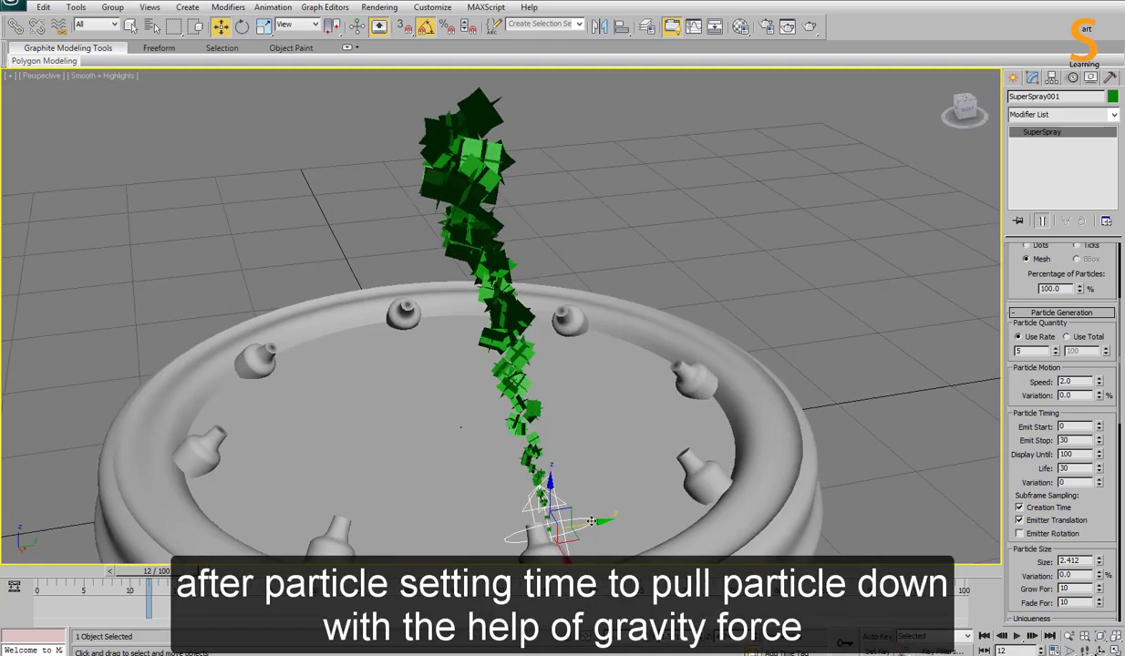
pyautogui.moveTo(591, 521); pyautogui.dragTo(577, 524)
pyautogui.keyDown('alt'); pyautogui.moveTo(577, 524); pyautogui.dragTo(683, 483, button='middle'); pyautogui.keyUp('alt')
pyautogui.hotkey('alt', 'w')
pyautogui.rightClick(419, 426)
pyautogui.hotkey('alt', 'w')
pyautogui.hotkey('alt', 'w')
pyautogui.rightClick(798, 414)
pyautogui.hotkey('alt', 'w')
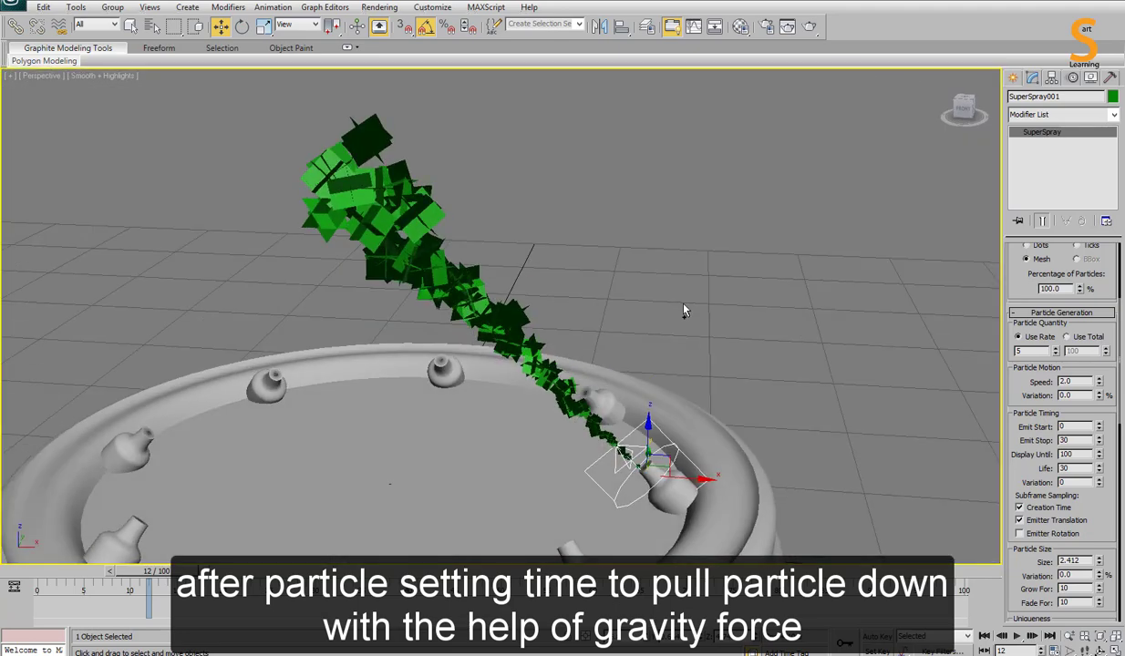
# Create a Gravity space warp on the grid beside the base.
pyautogui.scroll(-5, 684, 311)
pyautogui.click(1012, 77)
pyautogui.click(1098, 99)
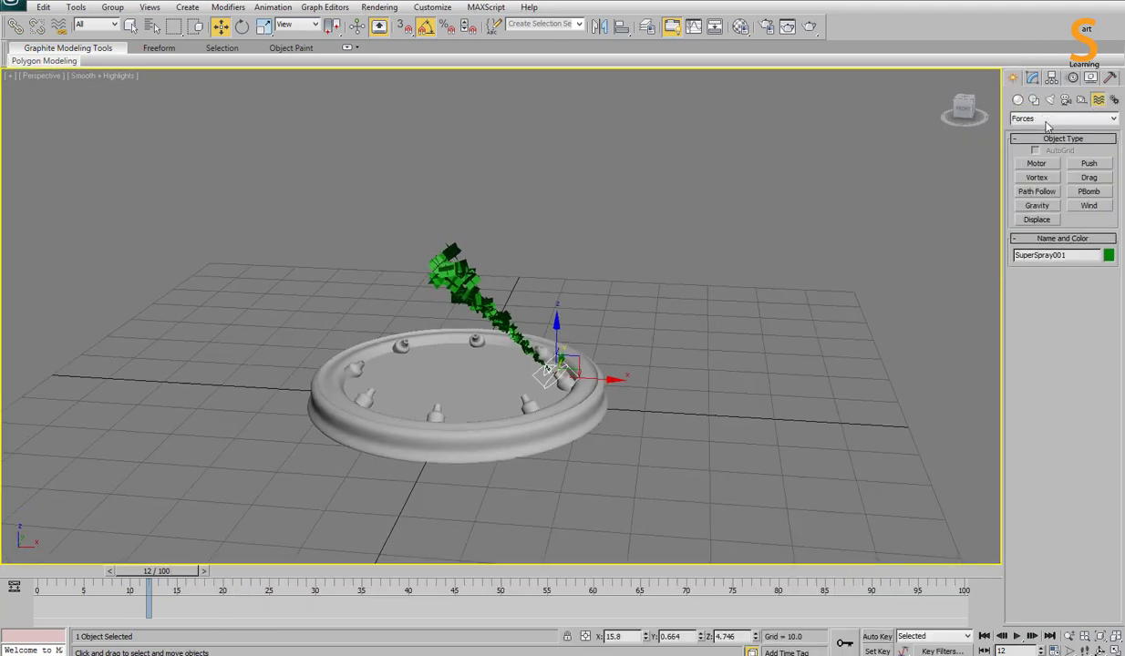
pyautogui.click(1034, 206)
pyautogui.moveTo(459, 391); pyautogui.dragTo(547, 369)
pyautogui.rightClick(454, 396)
# Bind the Super Spray to the Gravity space warp and set the gravity strength to 0.1.
pyautogui.click(58, 25)
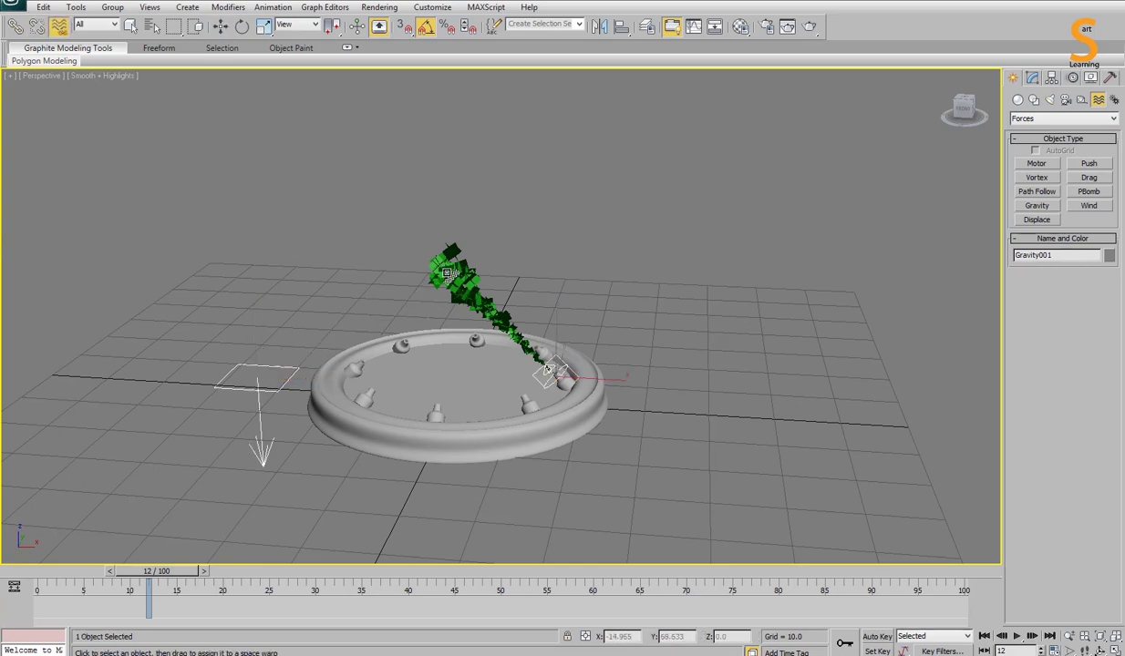
pyautogui.press('w')
pyautogui.click(261, 401)
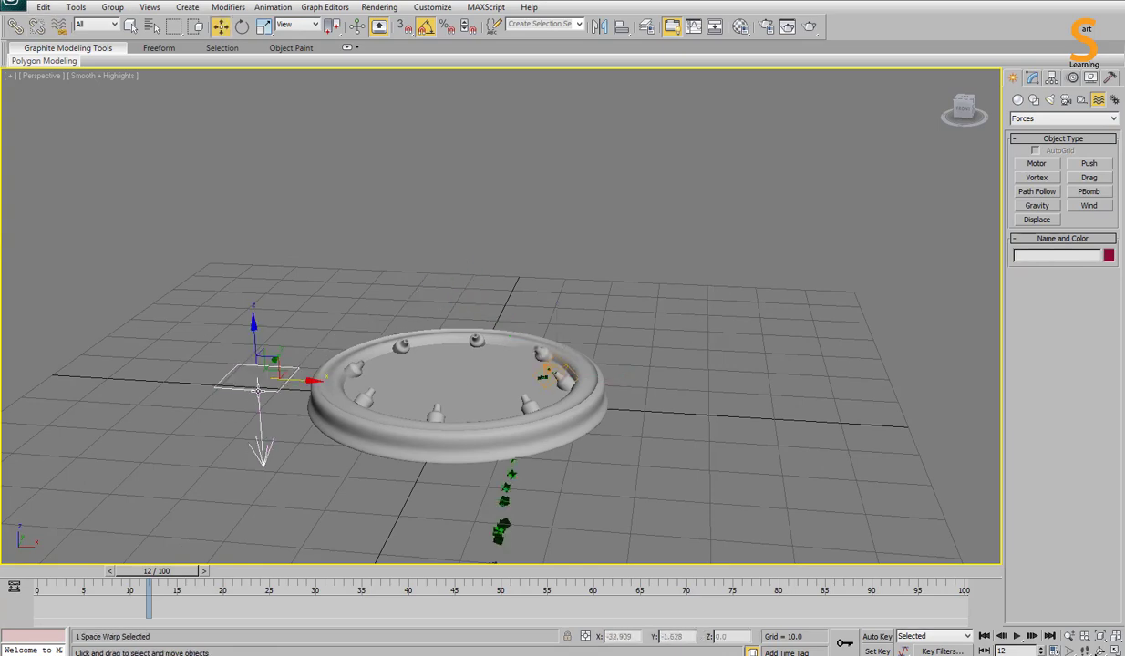
pyautogui.click(1031, 77)
pyautogui.write('.1')
pyautogui.press('Return')
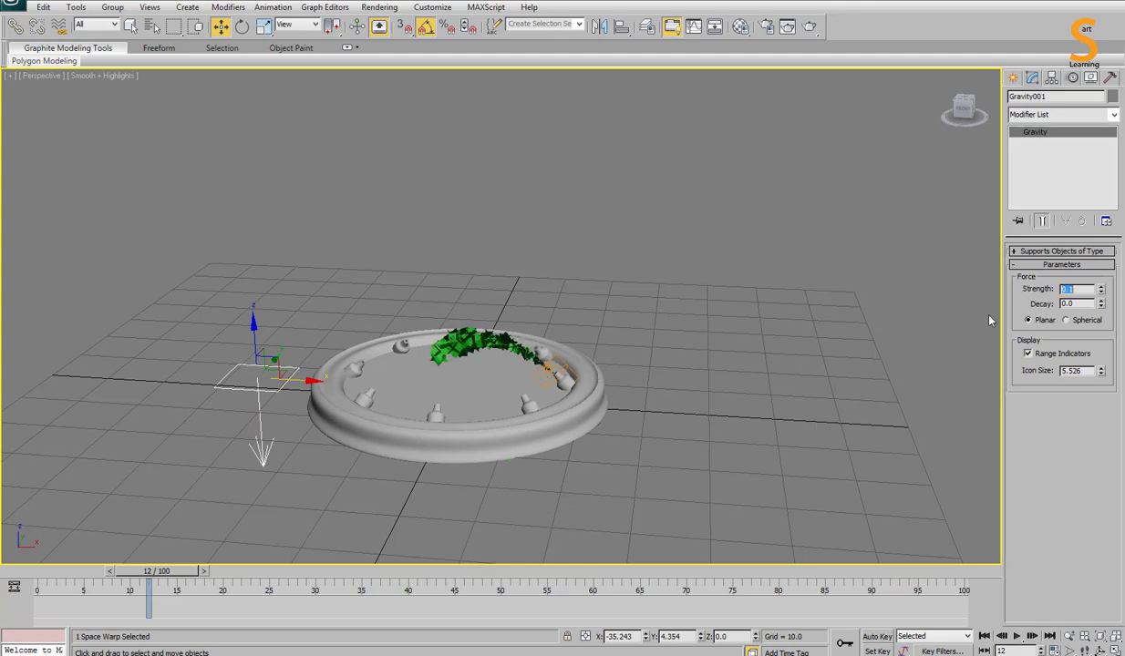
# Raise the Super Spray's particle speed to 2.86 and slightly increase the gravity strength.
pyautogui.click(548, 370)
pyautogui.click(1024, 143)
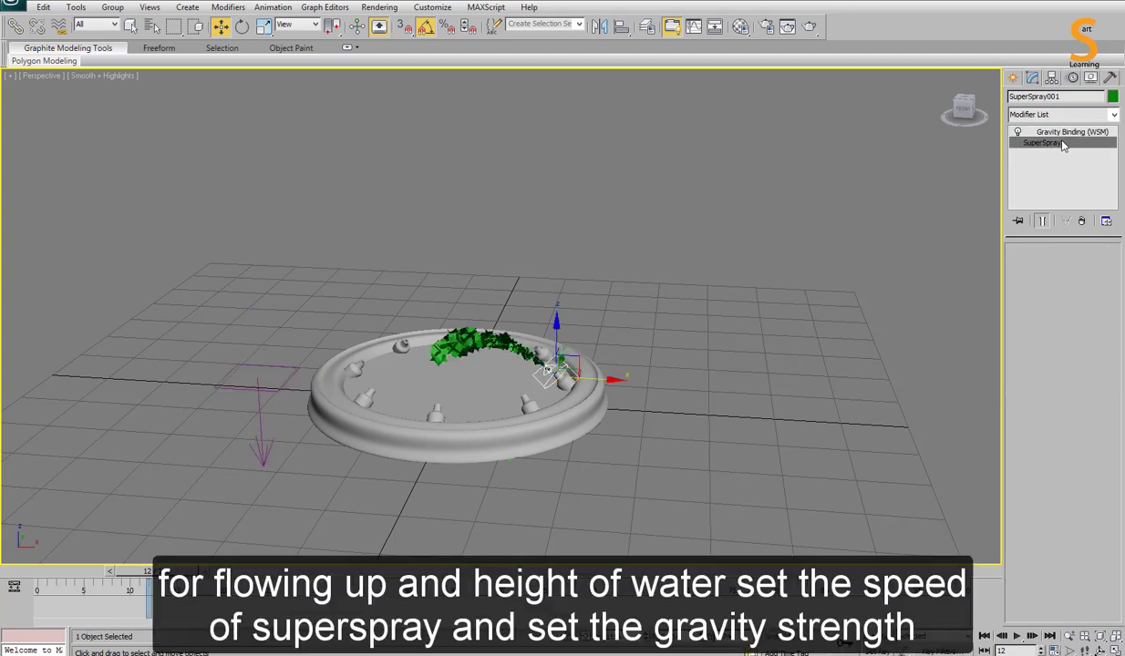
pyautogui.scroll(-5, 1086, 404)
pyautogui.moveTo(1097, 382); pyautogui.dragTo(1098, 341)
pyautogui.click(259, 414)
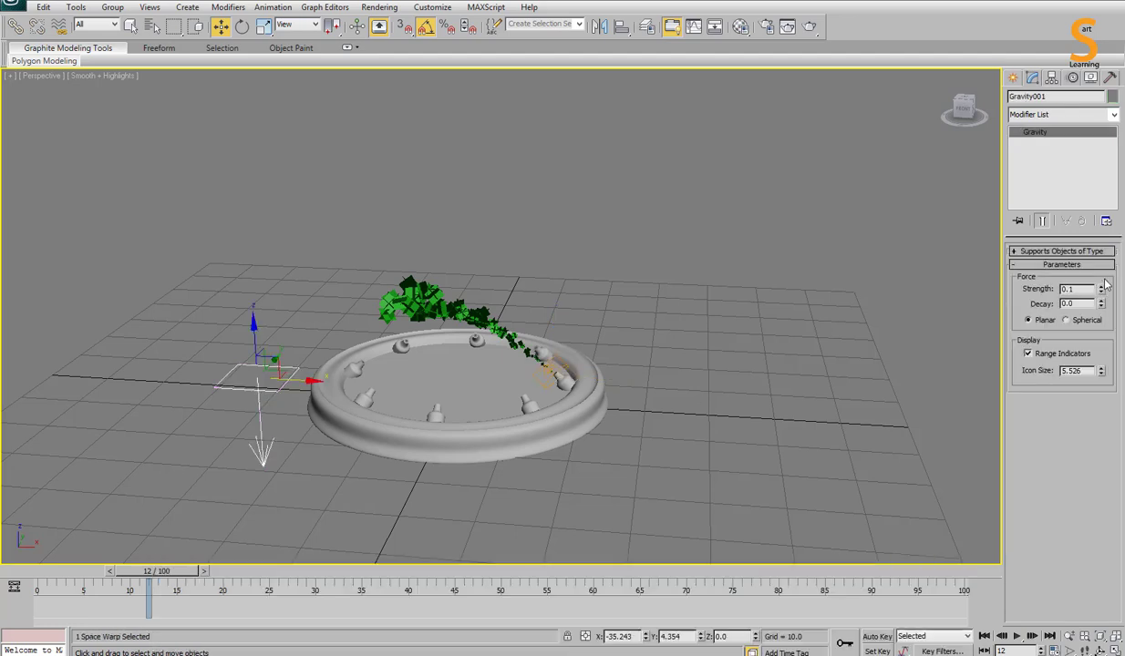
pyautogui.moveTo(1100, 289); pyautogui.dragTo(1106, 283)
# Rotate the Super Spray more upright, to a Y rotation of -25°, so the particles arc higher.
pyautogui.click(560, 368)
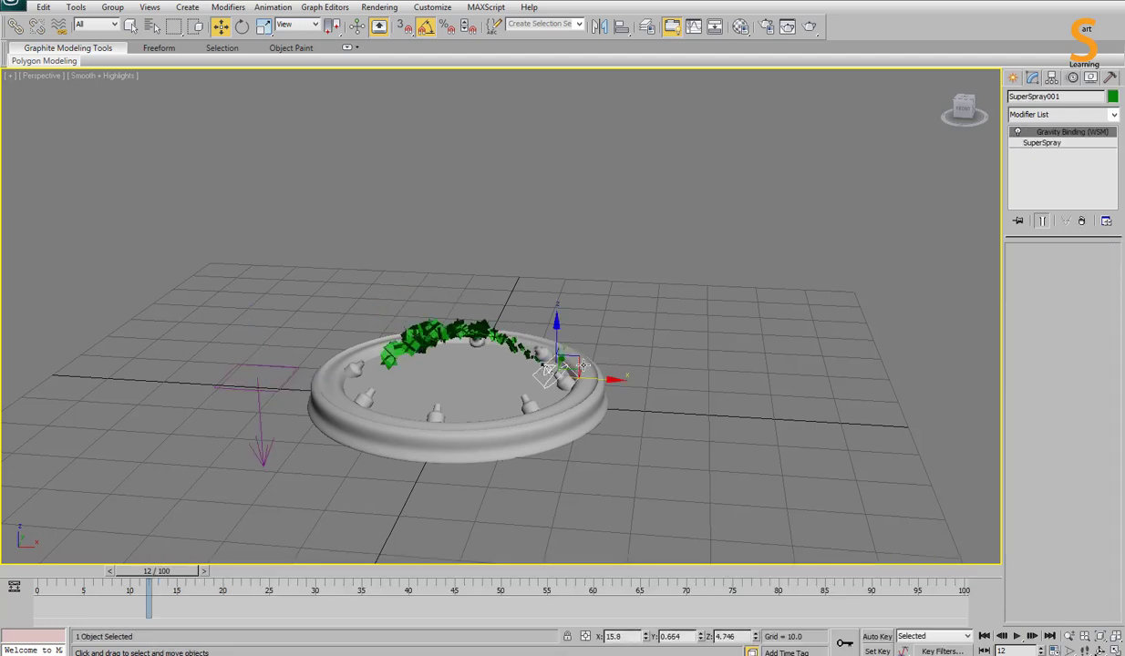
pyautogui.press('e')
pyautogui.moveTo(596, 372); pyautogui.dragTo(604, 353)
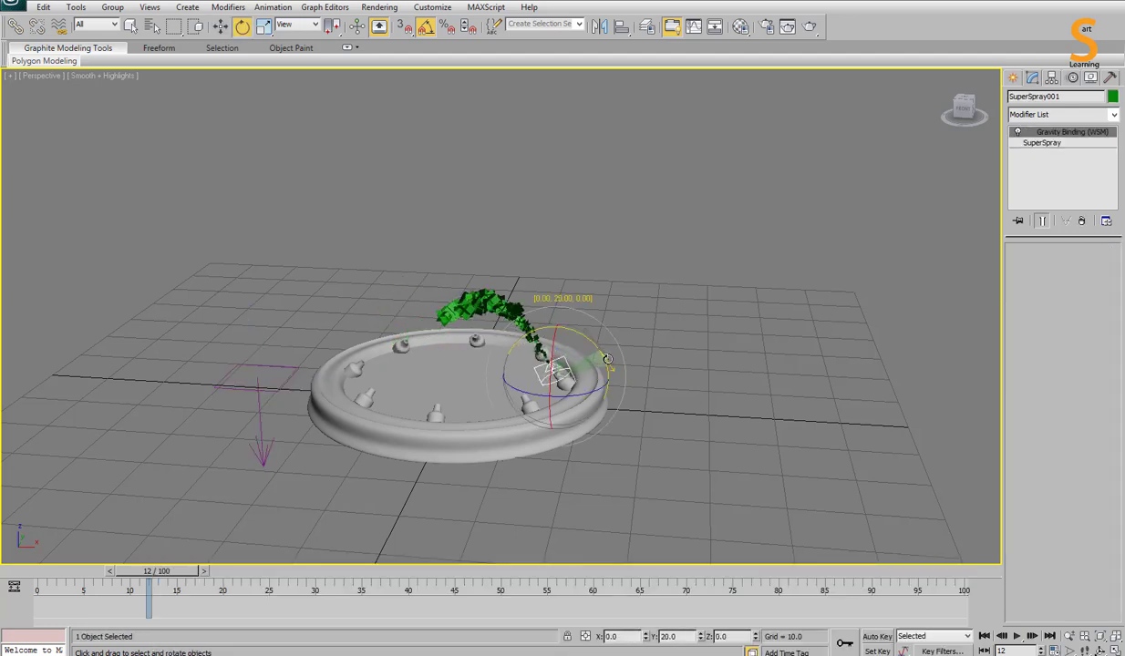
pyautogui.click(667, 339)
pyautogui.keyDown('alt'); pyautogui.moveTo(667, 338); pyautogui.dragTo(668, 308, button='middle'); pyautogui.keyUp('alt')
# At frame 34, set the Super Spray's Emit Stop to 100 and Emit Start to -20.
pyautogui.moveTo(154, 570); pyautogui.dragTo(356, 574)
pyautogui.click(551, 369)
pyautogui.click(1037, 143)
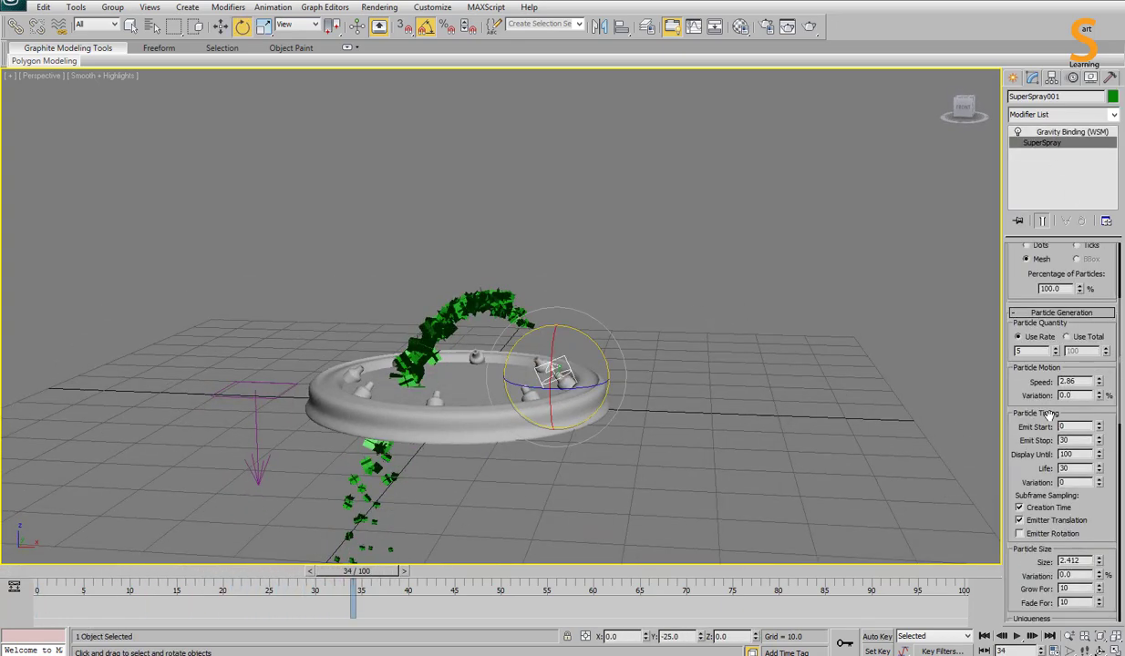
pyautogui.click(1078, 441)
pyautogui.write('100')
pyautogui.moveTo(1075, 427); pyautogui.dragTo(961, 445)
pyautogui.write('-20')
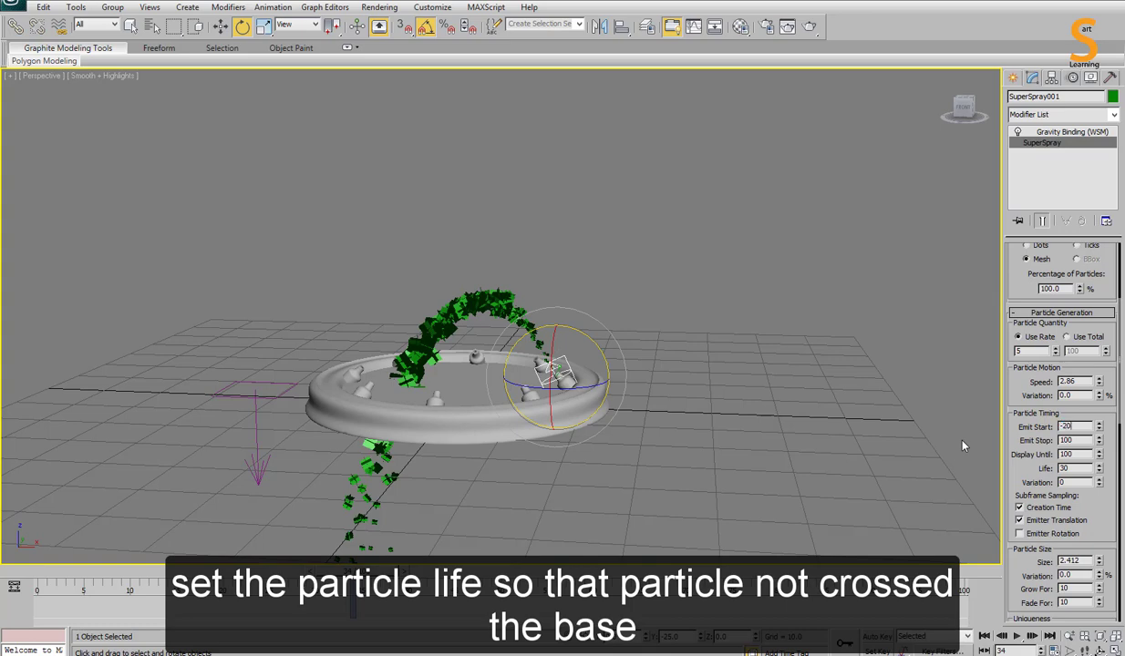
pyautogui.press('Return')
# Shorten the particle life so the particles die before passing through the base, and select the base group.
pyautogui.rightClick(1099, 469)
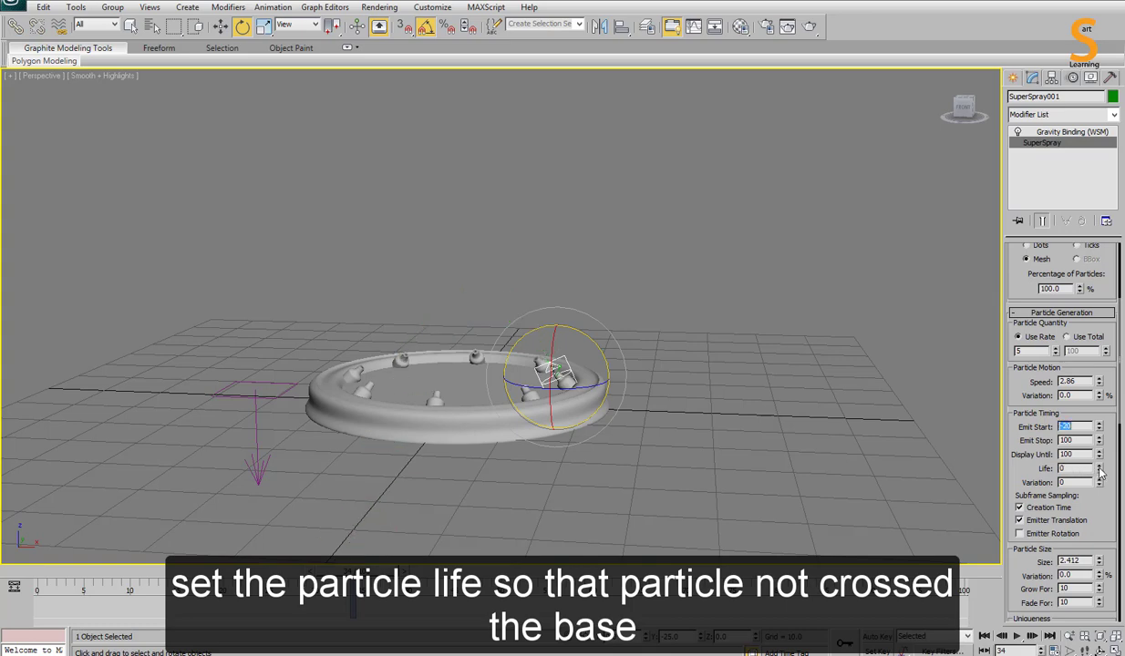
pyautogui.moveTo(1099, 469); pyautogui.dragTo(1122, 248)
pyautogui.moveTo(635, 267)
pyautogui.keyDown('alt'); pyautogui.mouseDown(button='middle')
pyautogui.moveTo(648, 283)
pyautogui.moveTo(585, 241)
pyautogui.moveTo(641, 261)
pyautogui.mouseUp(button='middle'); pyautogui.keyUp('alt')
pyautogui.click(638, 391)
pyautogui.keyDown('alt'); pyautogui.moveTo(638, 391); pyautogui.dragTo(592, 355, button='middle'); pyautogui.keyUp('alt')
pyautogui.click(591, 354)
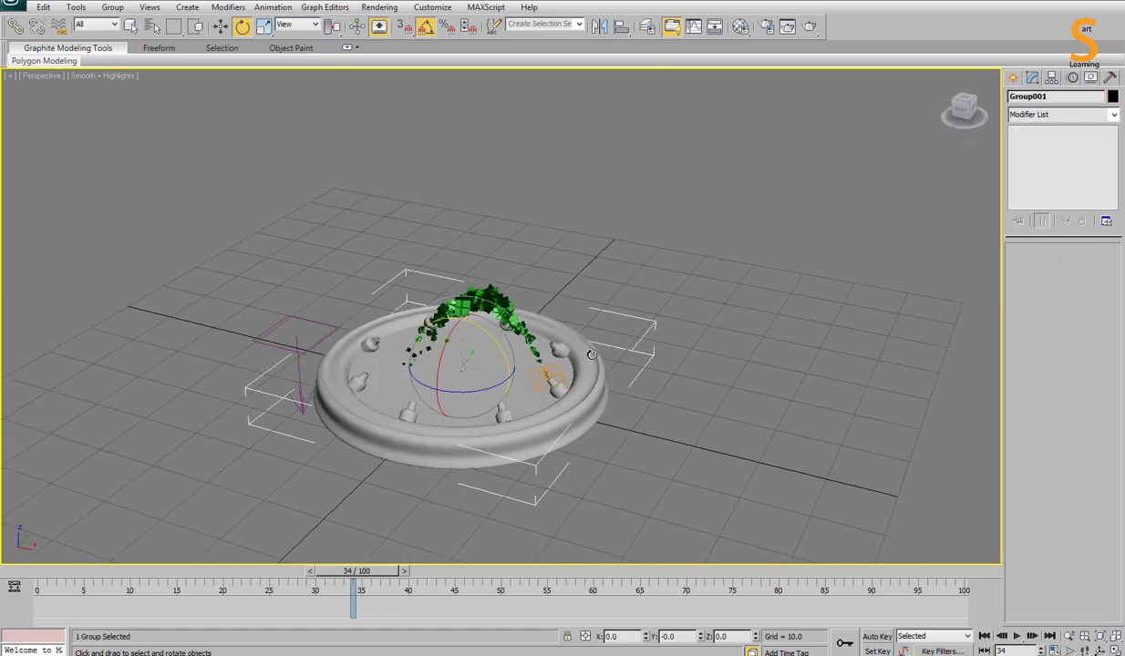
# Open the fountain base group and delete seven of its emitters, keeping only the one beneath the Super Spray.
pyautogui.click(104, 7)
pyautogui.click(116, 57)
pyautogui.click(499, 413)
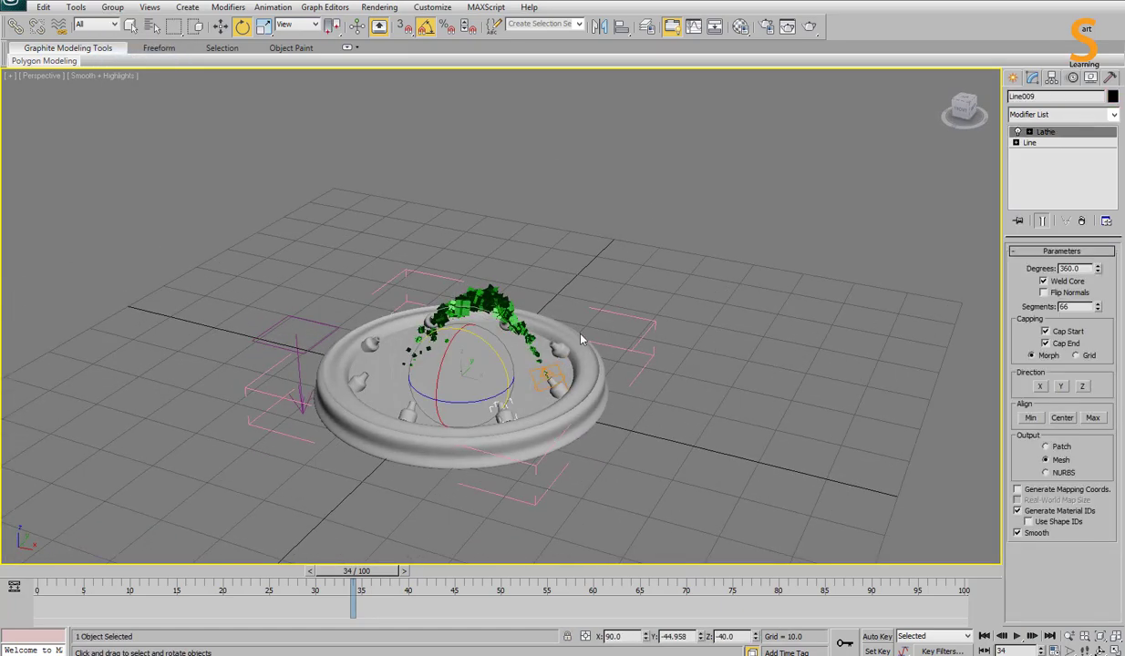
pyautogui.keyDown('ctrl'); pyautogui.click(559, 346); pyautogui.keyUp('ctrl')
pyautogui.keyDown('alt'); pyautogui.moveTo(680, 330); pyautogui.dragTo(558, 344, button='middle'); pyautogui.keyUp('alt')
pyautogui.keyDown('ctrl'); pyautogui.click(609, 365); pyautogui.keyUp('ctrl')
pyautogui.keyDown('ctrl'); pyautogui.click(604, 315); pyautogui.keyUp('ctrl')
pyautogui.keyDown('ctrl'); pyautogui.click(548, 280); pyautogui.keyUp('ctrl')
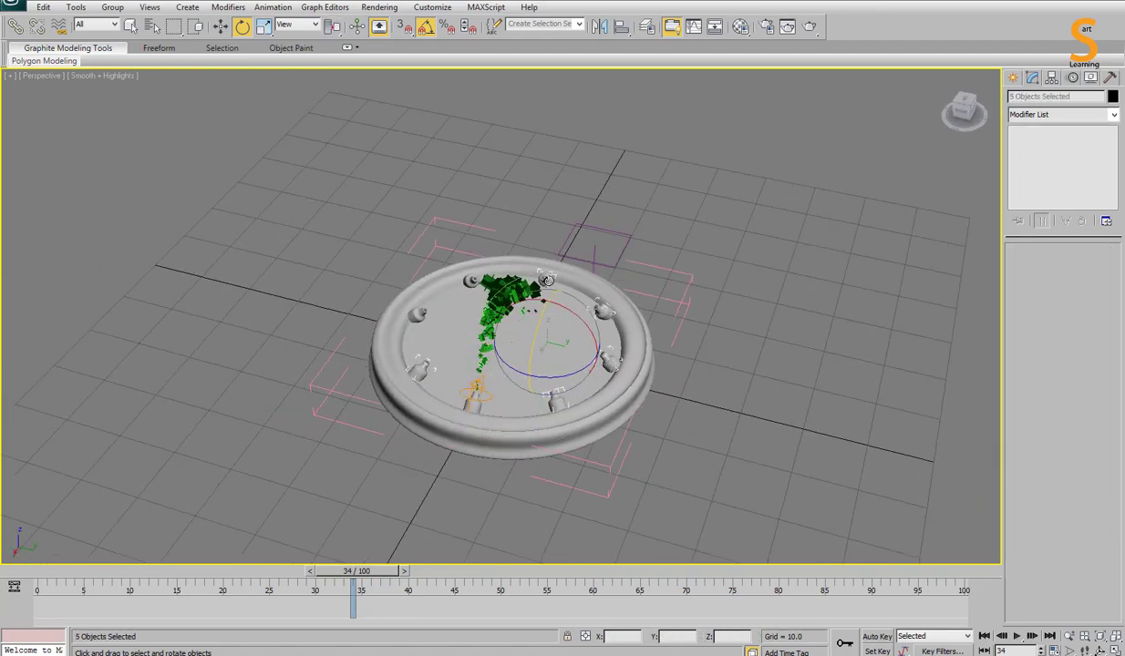
pyautogui.keyDown('ctrl'); pyautogui.click(468, 282); pyautogui.keyUp('ctrl')
pyautogui.keyDown('ctrl'); pyautogui.click(417, 314); pyautogui.keyUp('ctrl')
pyautogui.press('Delete')
# In the front view, center the remaining emitter's pivot to the object.
pyautogui.click(477, 392)
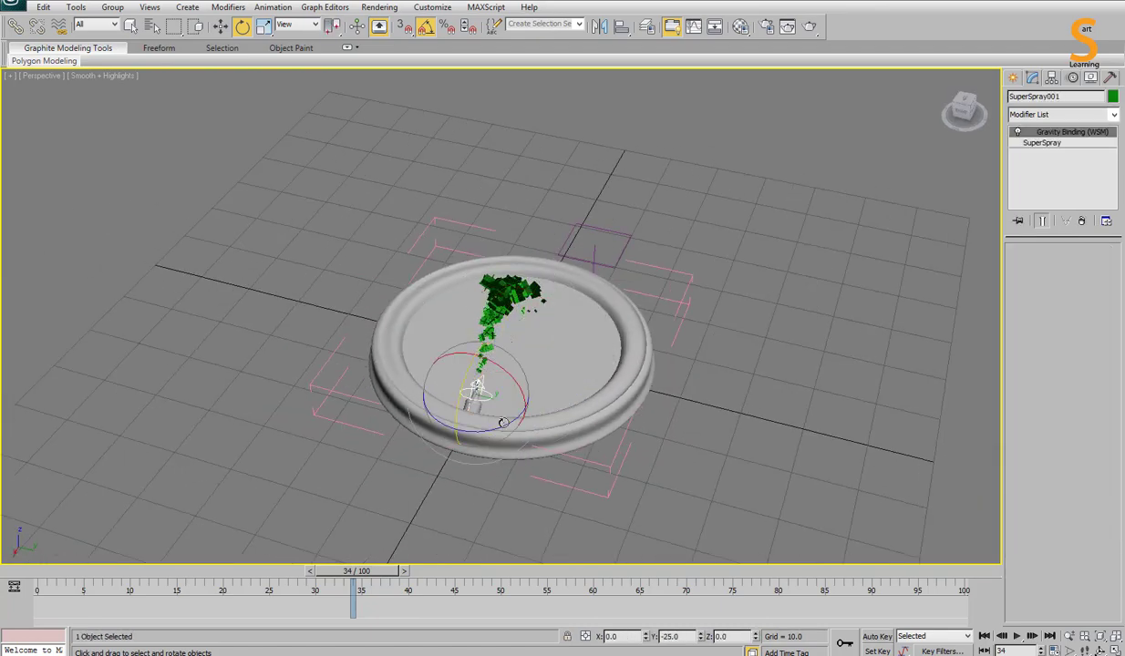
pyautogui.press('l')
pyautogui.press('f')
pyautogui.moveTo(844, 342); pyautogui.dragTo(527, 392, button='middle')
pyautogui.moveTo(549, 236); pyautogui.dragTo(560, 247)
pyautogui.click(575, 263)
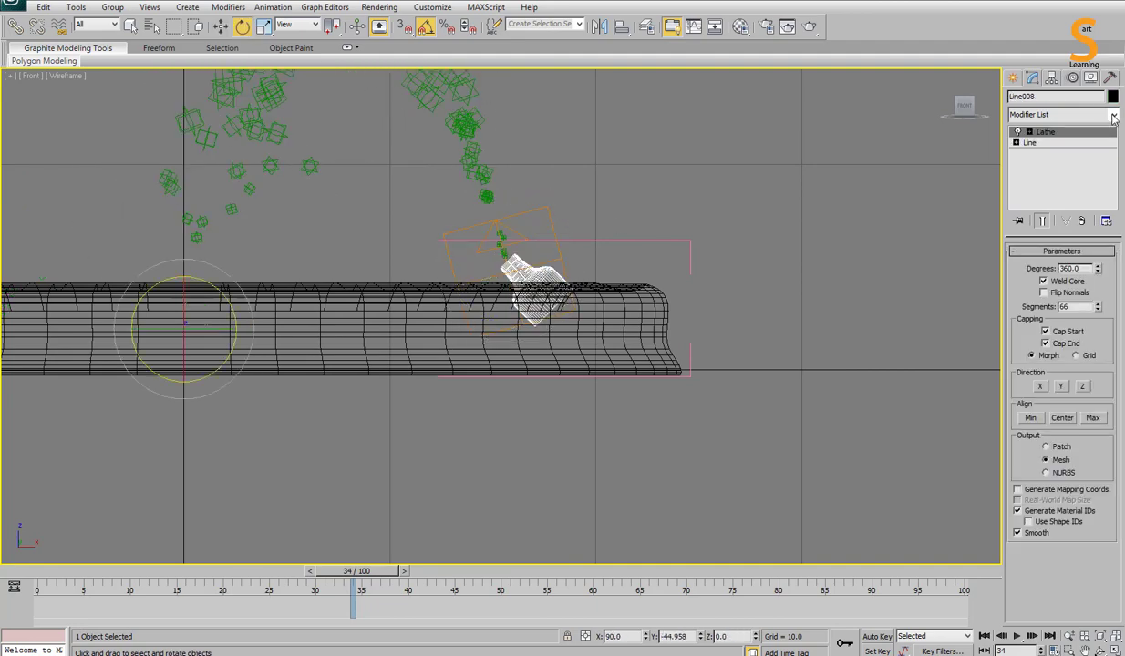
pyautogui.click(1052, 79)
pyautogui.click(1057, 163)
pyautogui.click(1055, 234)
pyautogui.click(1053, 164)
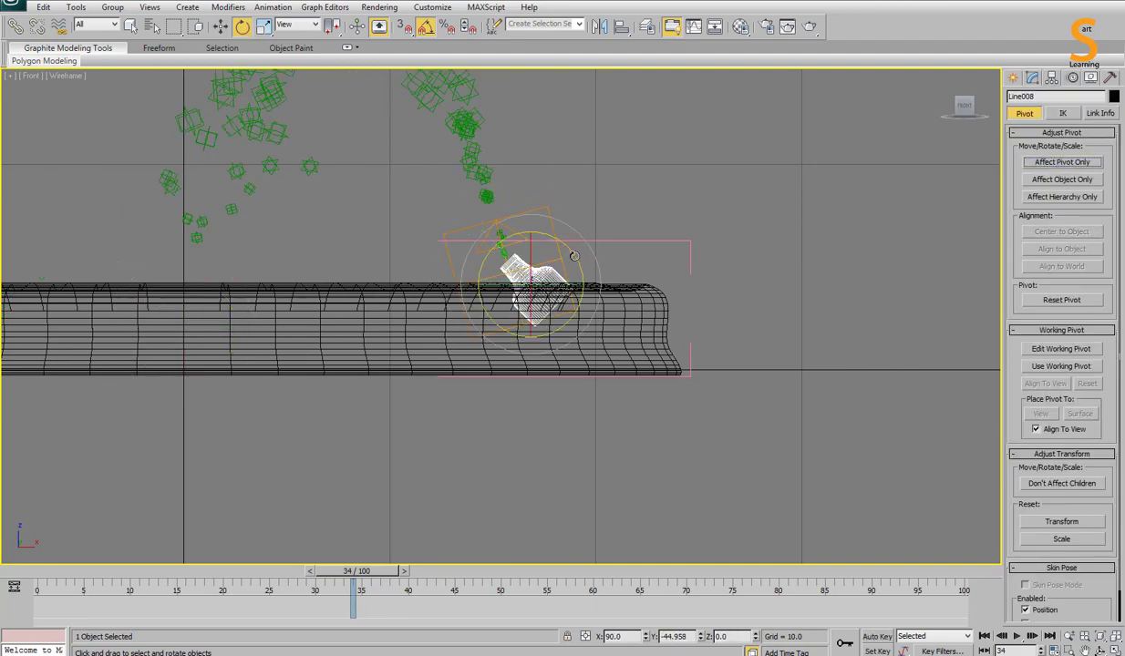
# Rotate the emitter about its centered pivot to line it up with the Super Spray's tilt.
pyautogui.moveTo(574, 256)
pyautogui.mouseDown()
pyautogui.moveTo(588, 282)
pyautogui.moveTo(529, 275)
pyautogui.mouseUp()
pyautogui.press('w')
pyautogui.press('p')
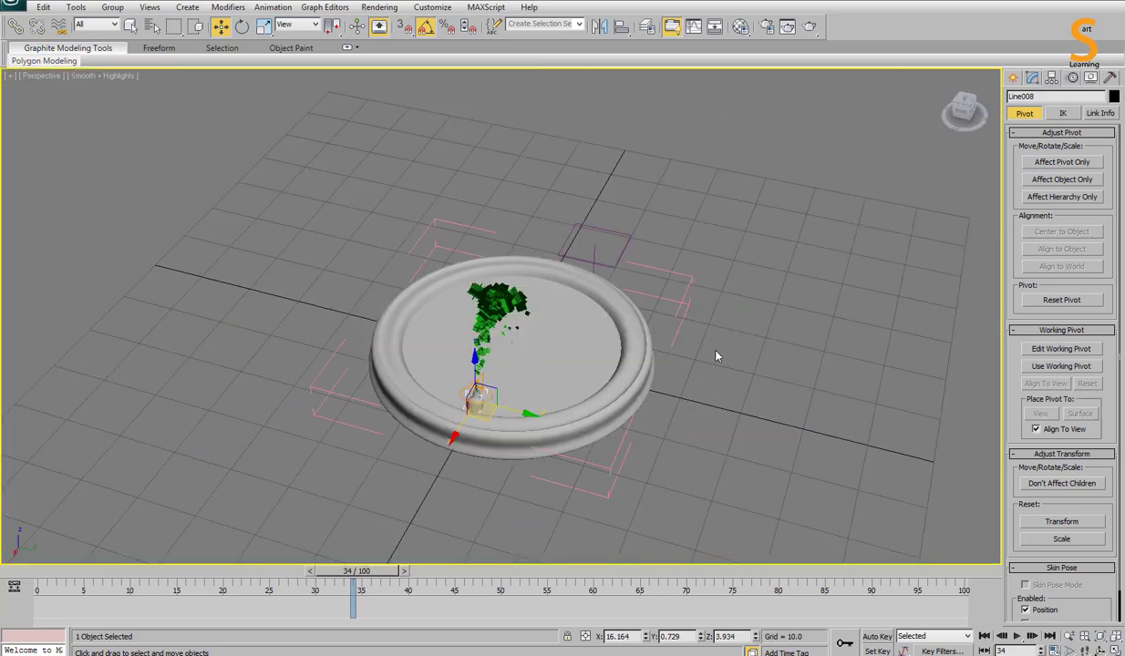
# Select the open fountain group through its helper and close it.
pyautogui.click(716, 355)
pyautogui.keyDown('alt'); pyautogui.moveTo(716, 356); pyautogui.dragTo(627, 340, button='middle'); pyautogui.keyUp('alt')
pyautogui.click(563, 371)
pyautogui.click(599, 310)
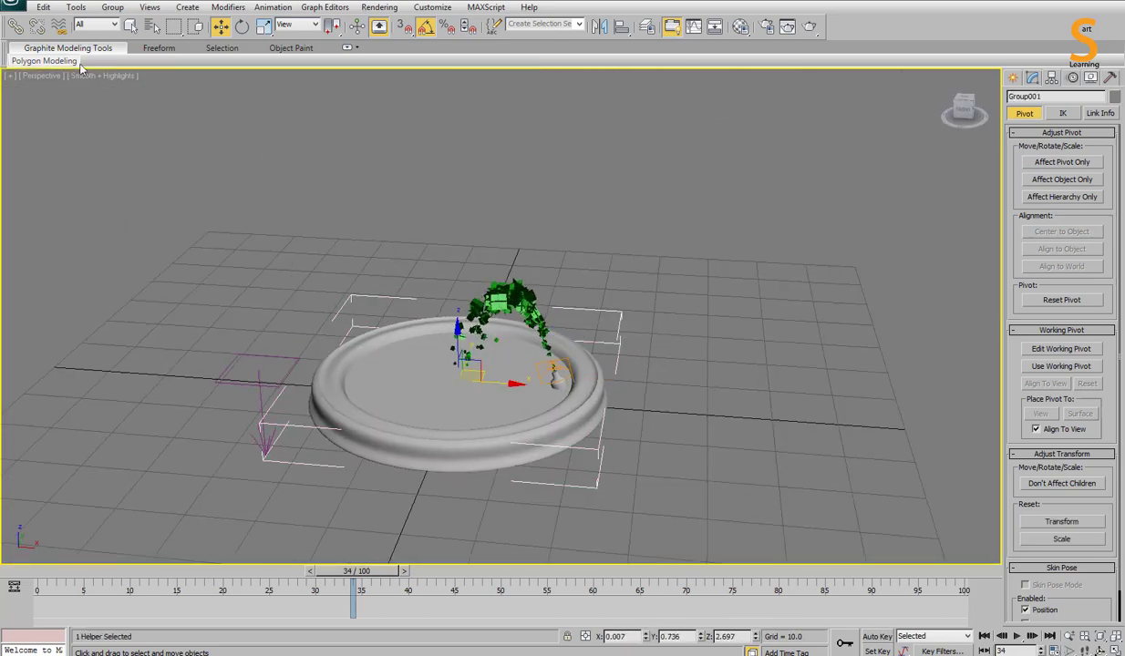
pyautogui.click(112, 7)
pyautogui.click(139, 73)
pyautogui.click(363, 313)
# Raise the Super Spray's particle speed to 3.375.
pyautogui.click(535, 302)
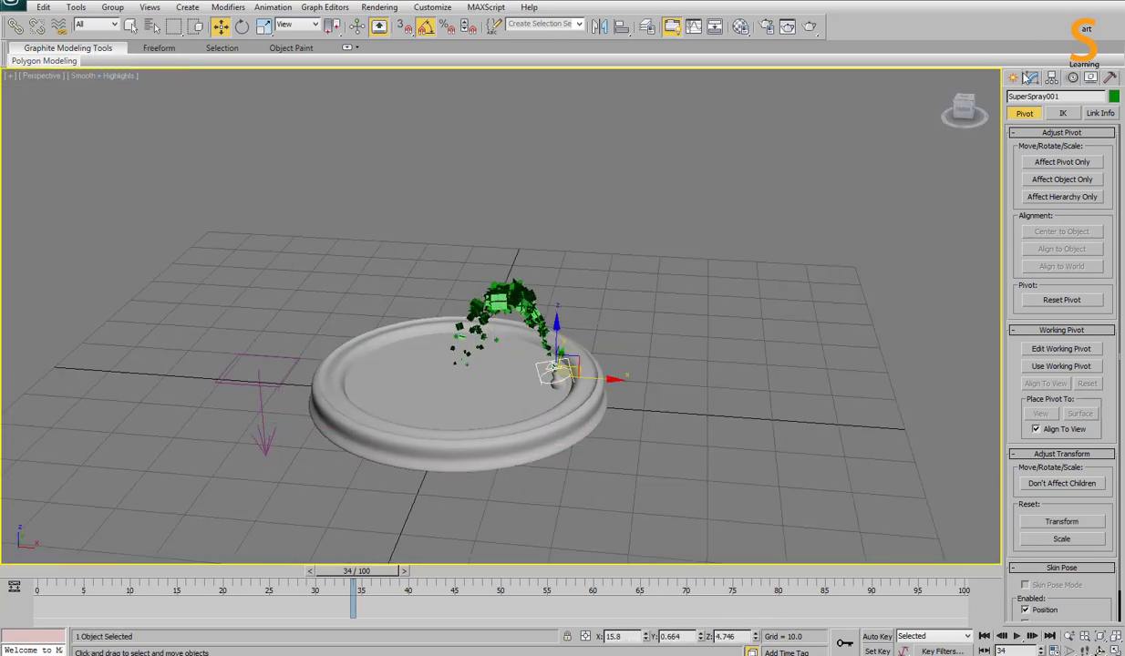
pyautogui.click(1031, 79)
pyautogui.keyDown('alt'); pyautogui.moveTo(696, 242); pyautogui.dragTo(709, 205, button='middle'); pyautogui.keyUp('alt')
pyautogui.click(1054, 145)
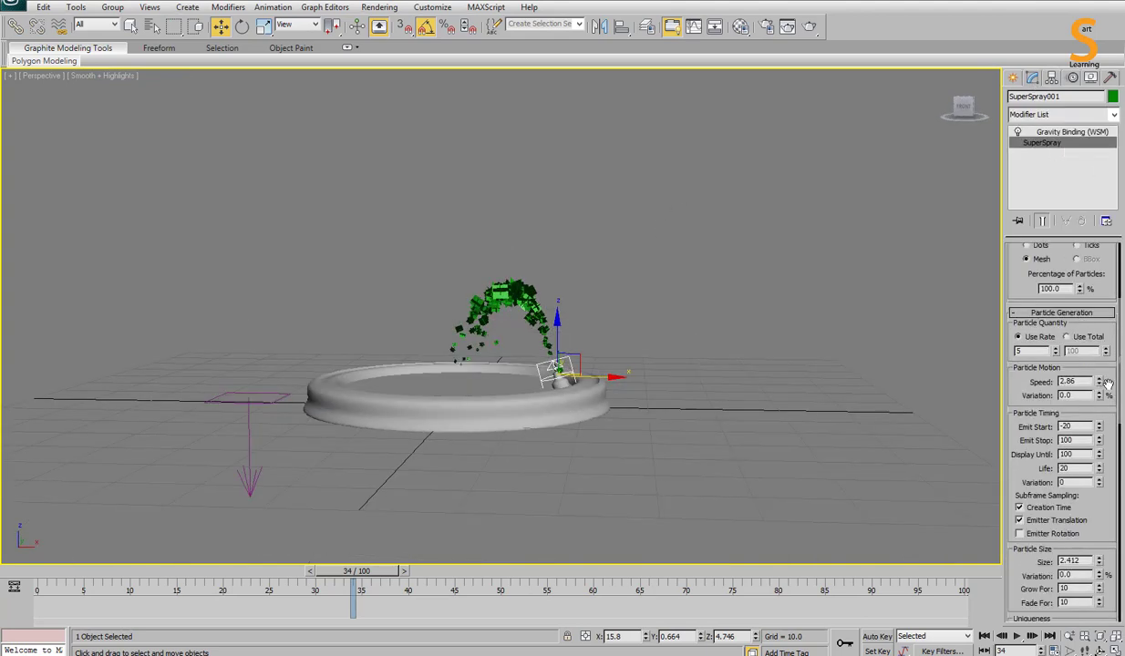
pyautogui.moveTo(1107, 384); pyautogui.dragTo(1098, 365)
# Set the gravity strength to 0.2 and play the animation to check the particle arc.
pyautogui.click(248, 398)
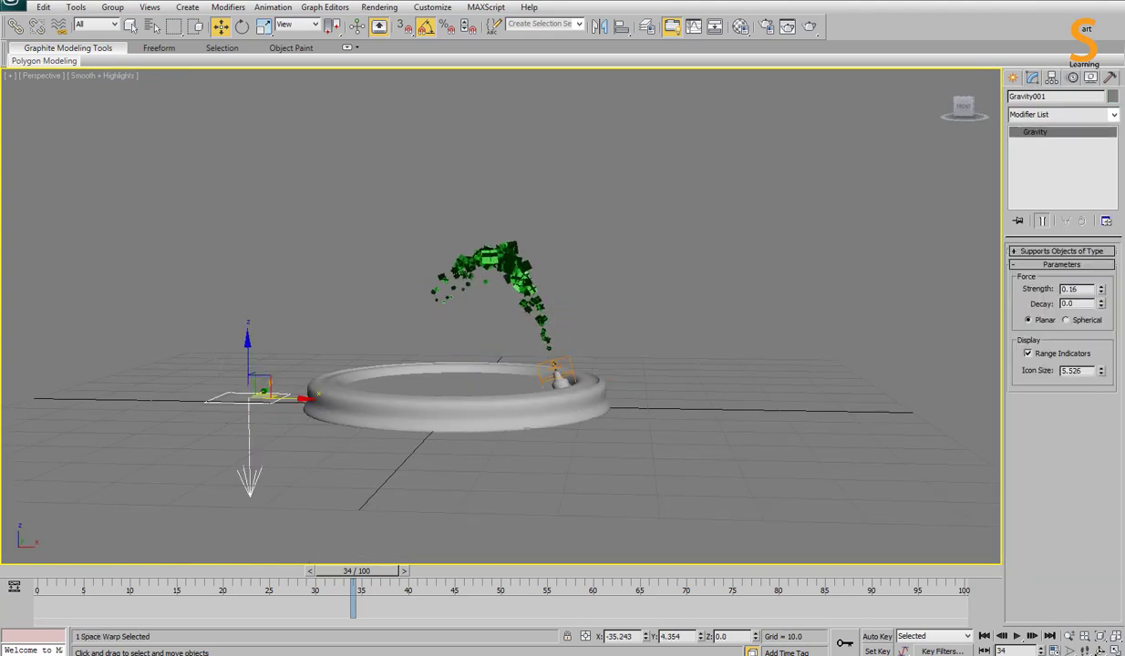
pyautogui.moveTo(1101, 289); pyautogui.dragTo(1103, 287)
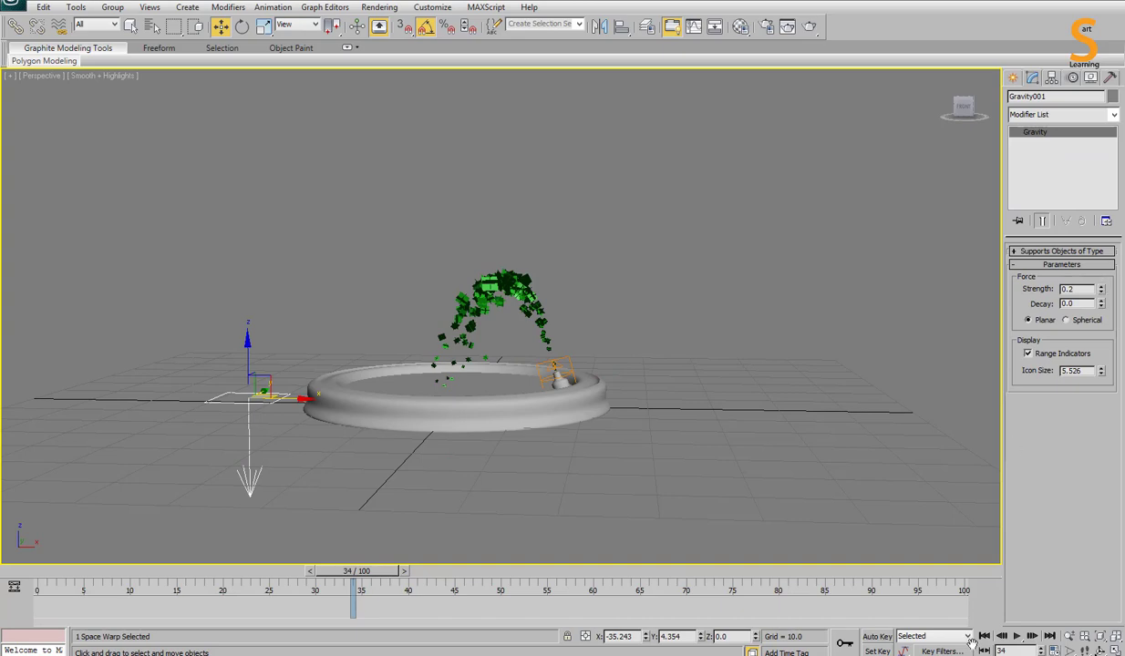
pyautogui.click(1017, 636)
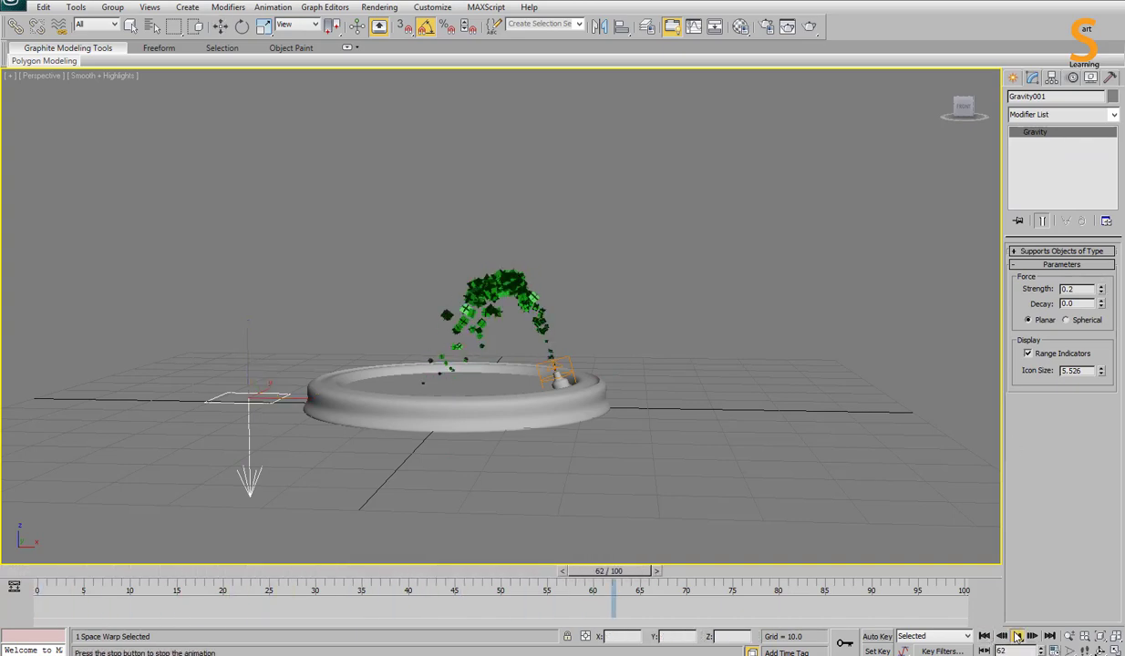
pyautogui.press('w')
pyautogui.keyDown('alt'); pyautogui.moveTo(676, 276); pyautogui.dragTo(591, 348, button='middle'); pyautogui.keyUp('alt')
pyautogui.click(511, 384)
pyautogui.keyDown('ctrl'); pyautogui.click(516, 404); pyautogui.keyUp('ctrl')
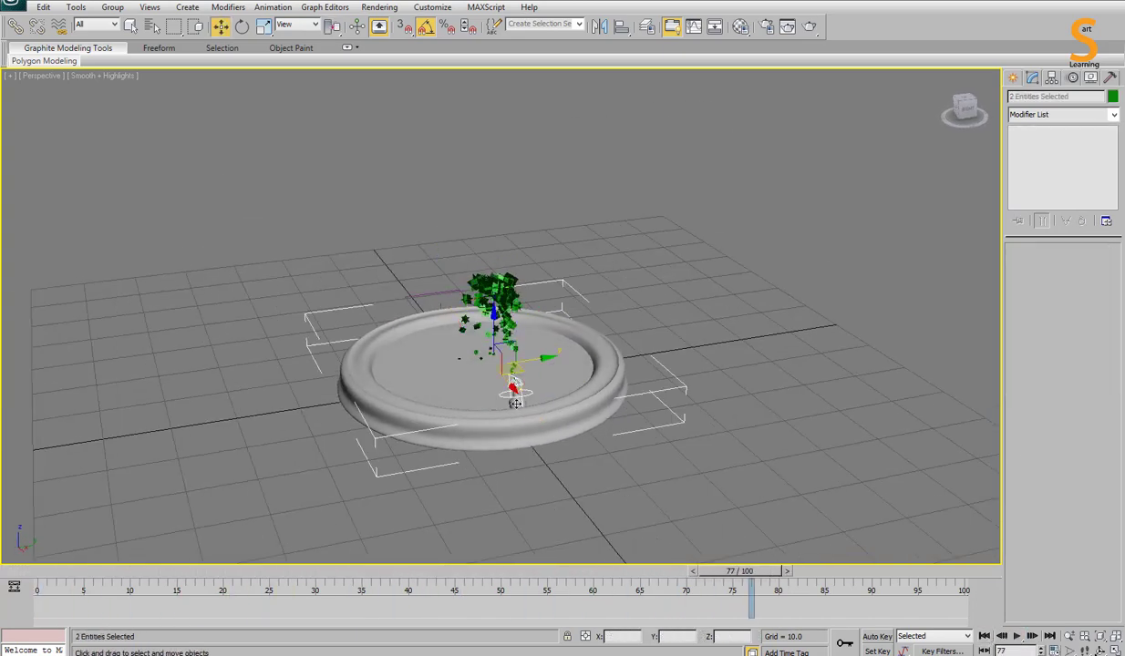
pyautogui.hotkey('ctrl', 'z')
# Render the perspective view at frame 77 to check the particles and close the render window.
pyautogui.click(514, 383)
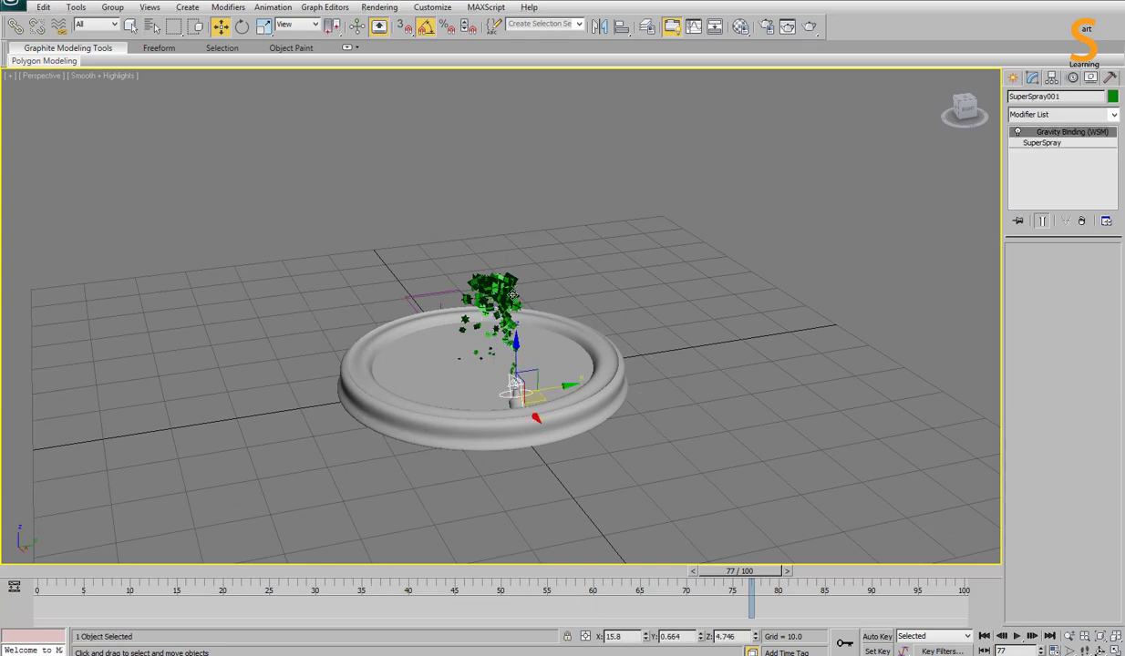
pyautogui.keyDown('alt'); pyautogui.moveTo(521, 385); pyautogui.dragTo(900, 261, button='middle'); pyautogui.keyUp('alt')
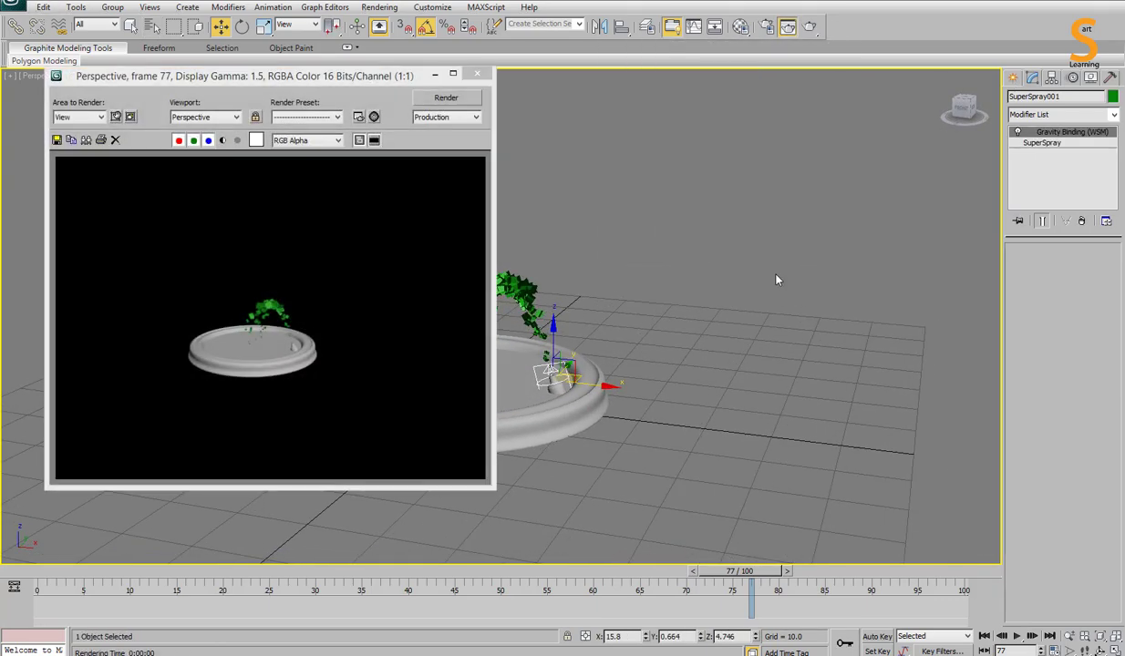
pyautogui.click(477, 74)
pyautogui.click(563, 321)
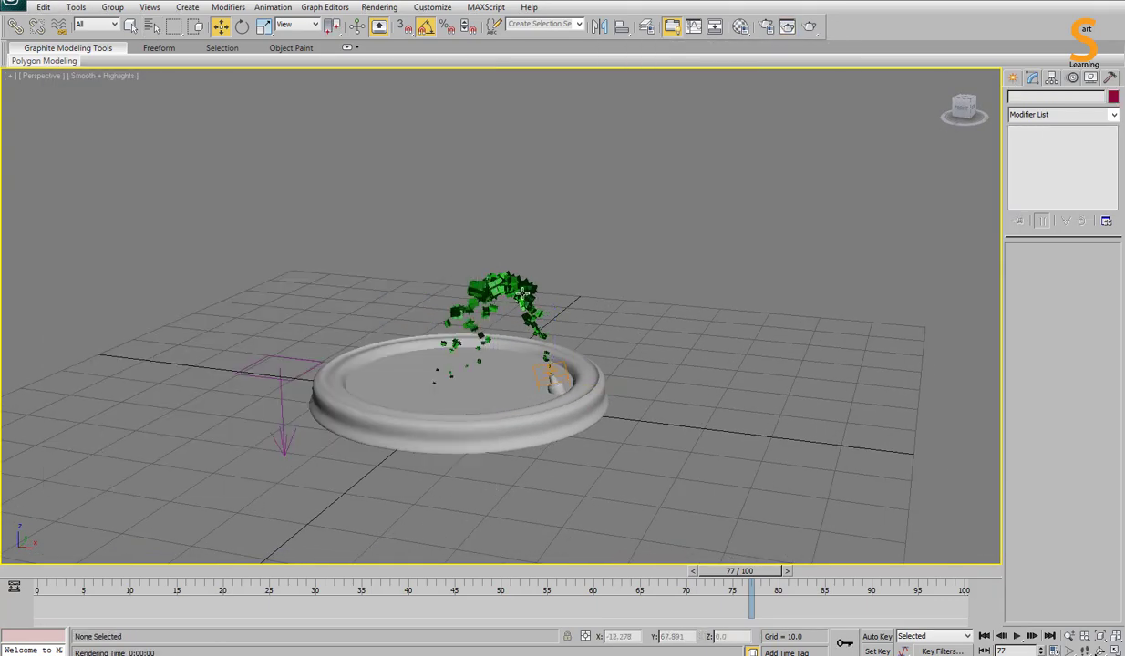
# Set the Super Spray's particle size Grow For to 2 and Fade For to 5.
pyautogui.click(550, 370)
pyautogui.click(1049, 143)
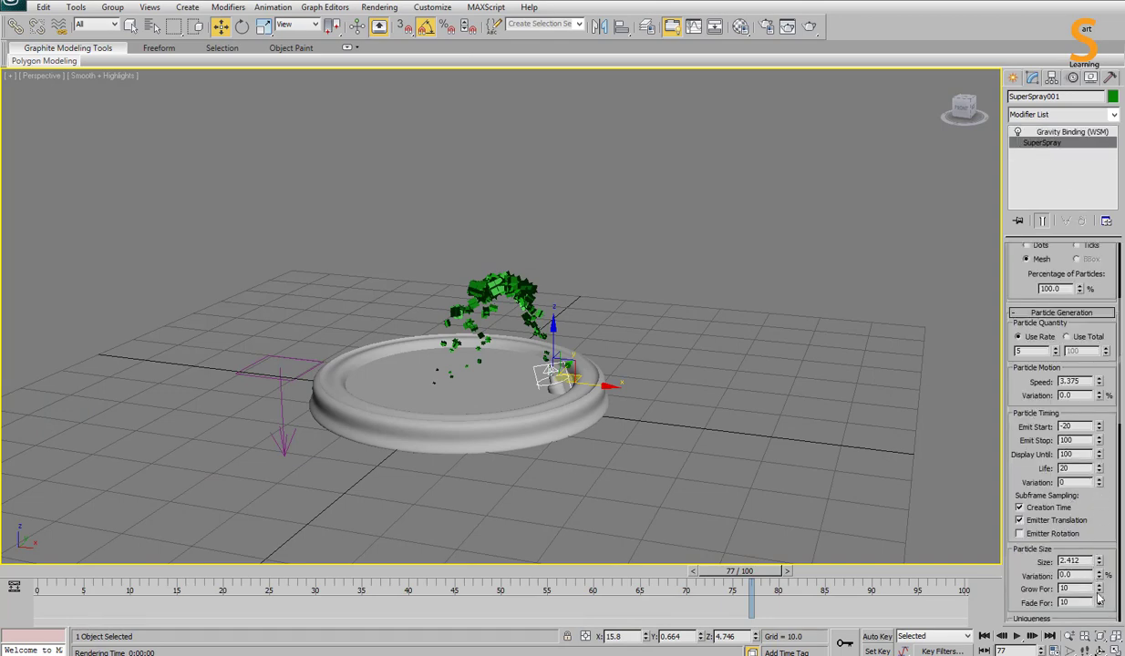
pyautogui.moveTo(1099, 593); pyautogui.dragTo(1099, 612)
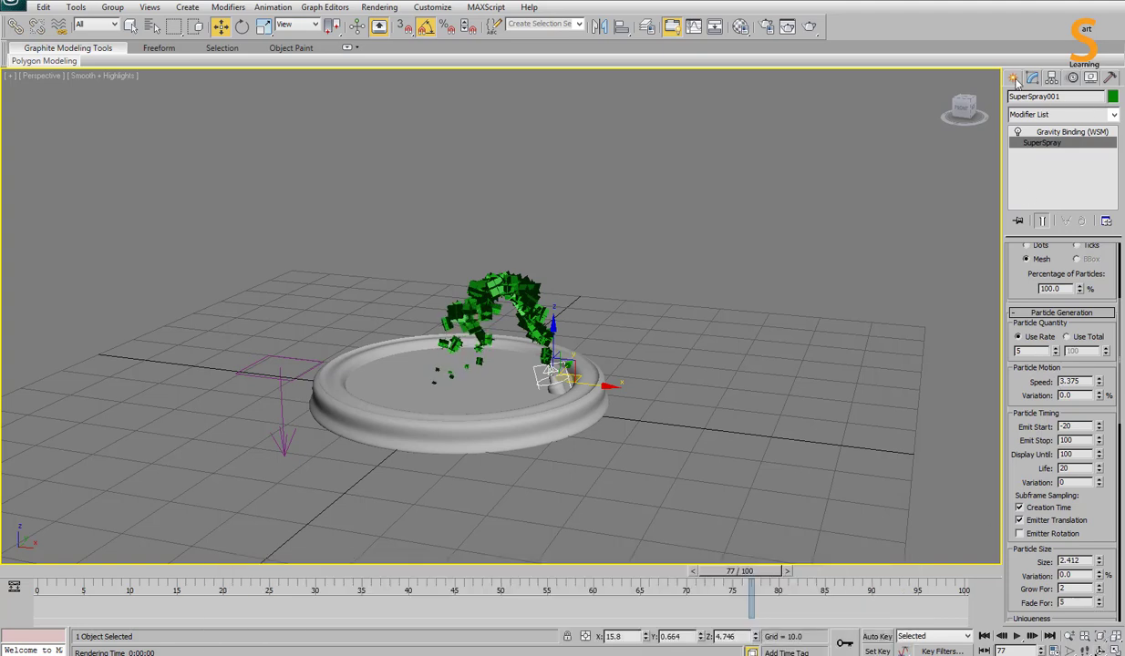
# Create a BlobMesh compound object on the grid beside the fountain base.
pyautogui.click(1014, 78)
pyautogui.click(1061, 112)
pyautogui.click(1048, 153)
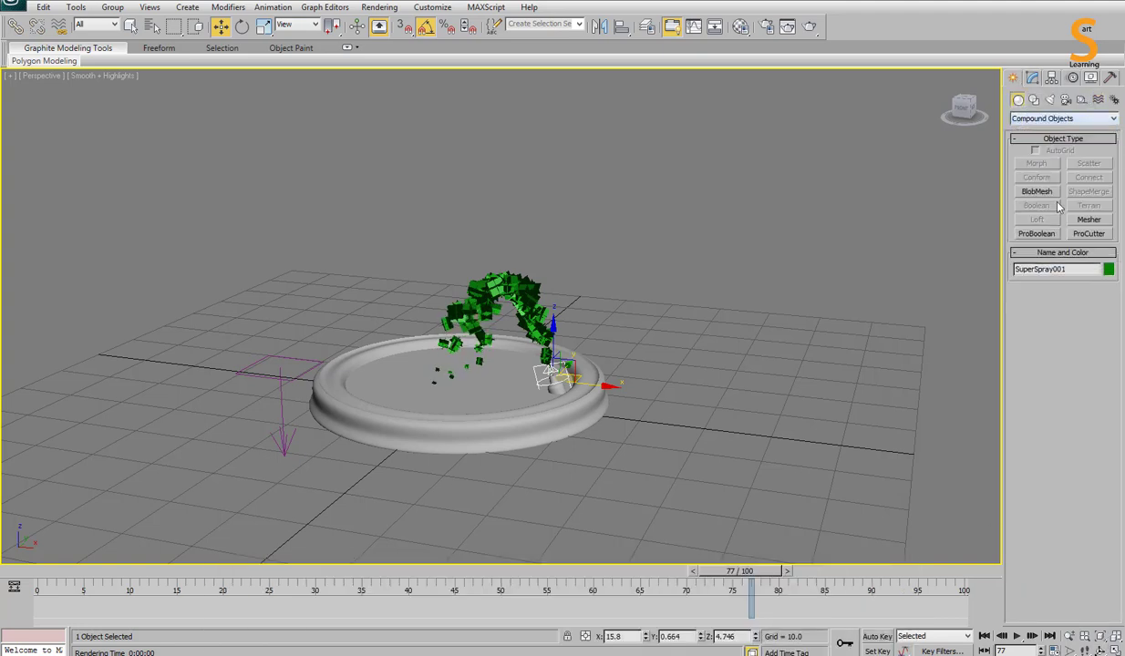
pyautogui.click(1036, 191)
pyautogui.moveTo(781, 360); pyautogui.dragTo(834, 369)
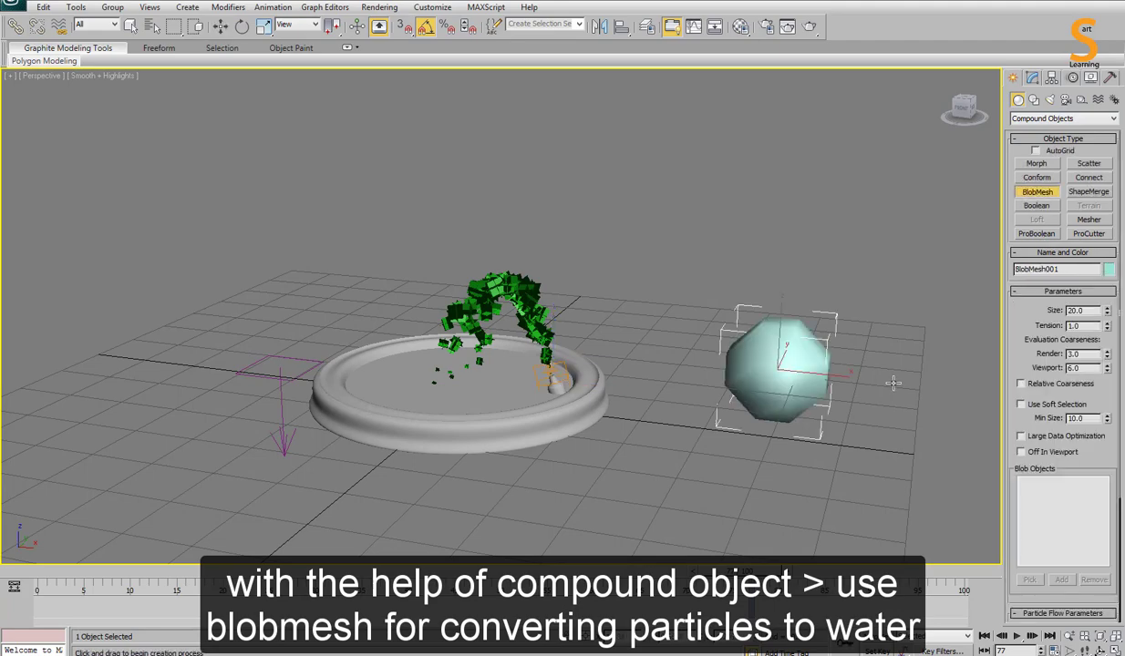
# Add the Super Spray to the BlobMesh's blob objects by picking its particles in the scene.
pyautogui.click(1034, 80)
pyautogui.click(1033, 544)
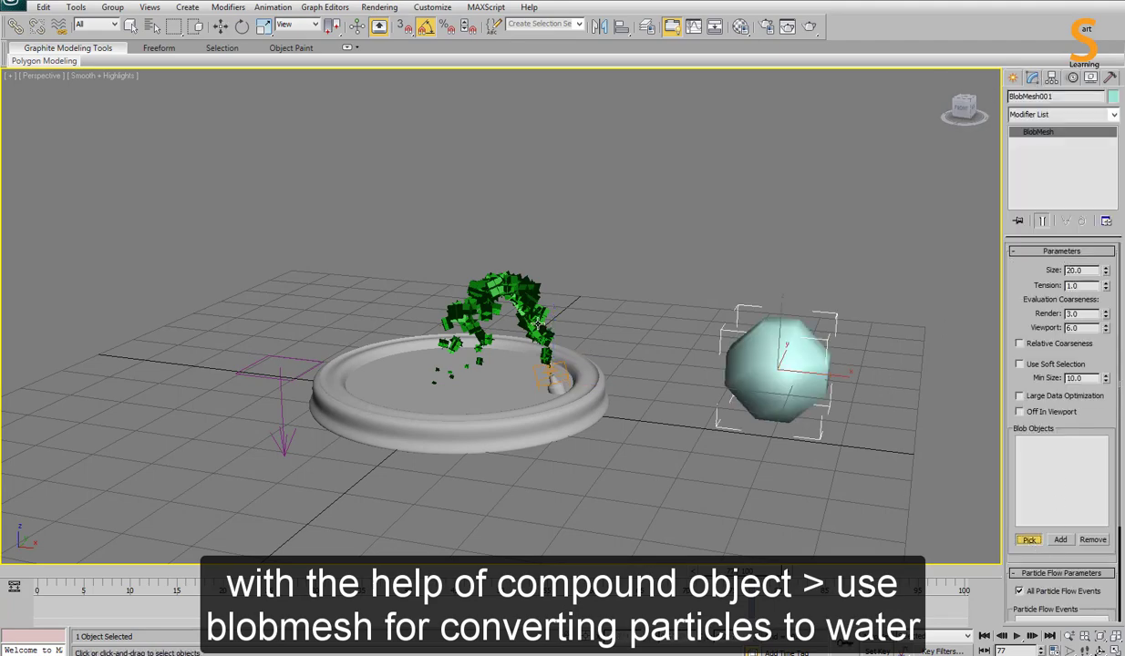
pyautogui.click(536, 323)
pyautogui.keyDown('alt'); pyautogui.moveTo(698, 311); pyautogui.dragTo(676, 272, button='middle'); pyautogui.keyUp('alt')
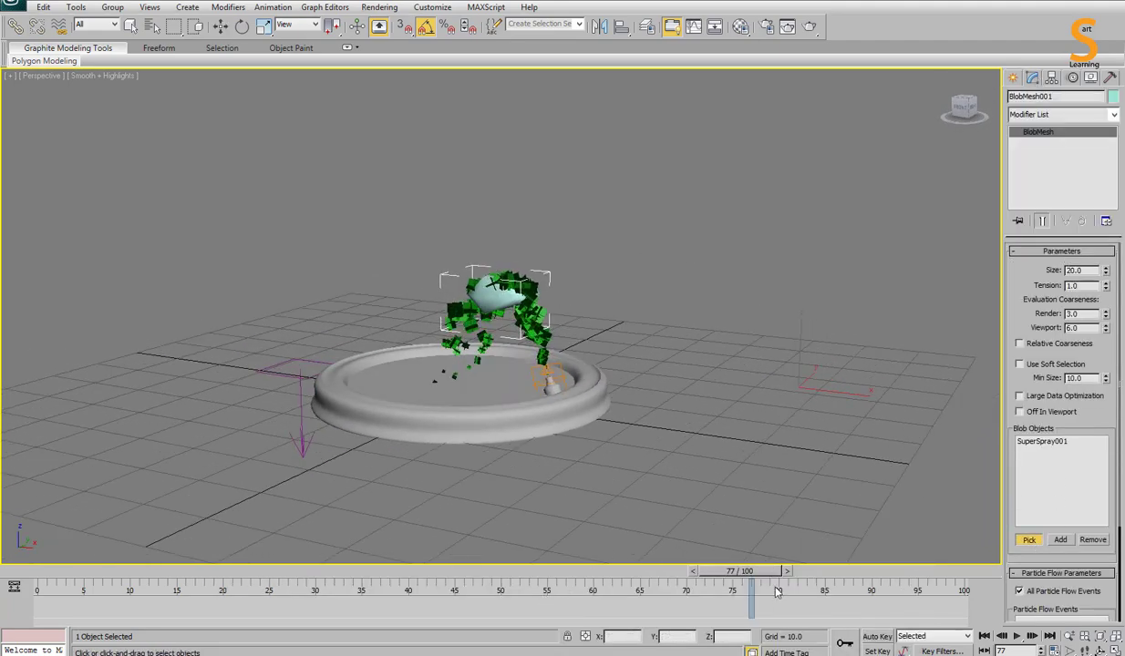
# At frame 23, set the BlobMesh size to 10.3, tension to 0.01, render coarseness to 3.9 and viewport coarseness to 2.2.
pyautogui.moveTo(742, 570); pyautogui.dragTo(287, 545)
pyautogui.doubleClick(1098, 270)
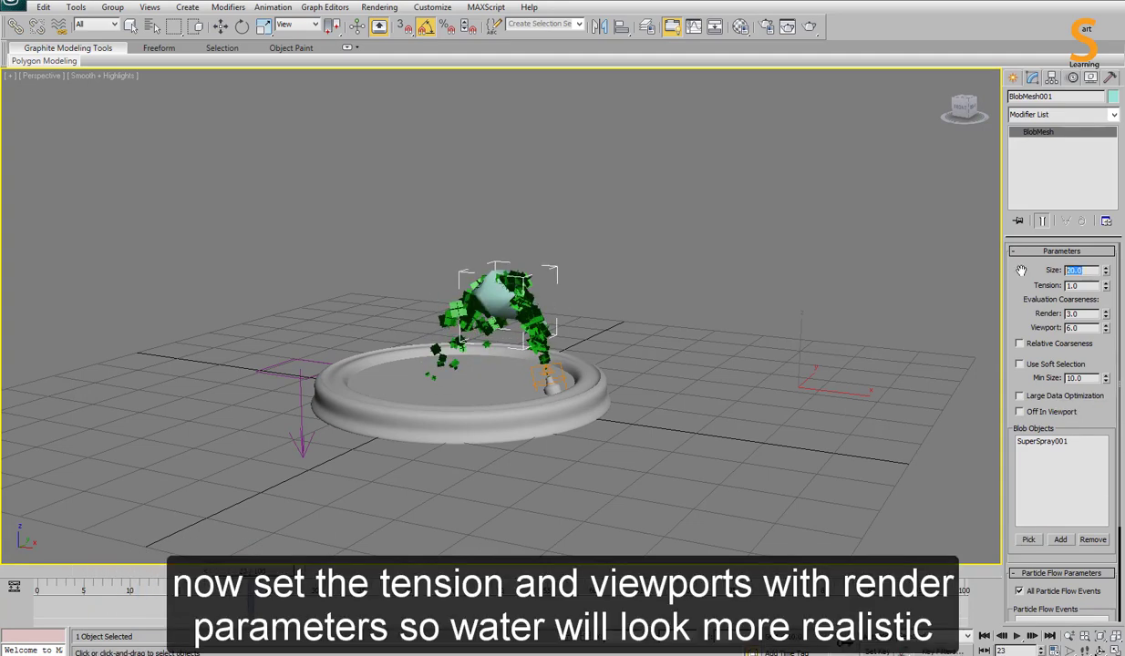
pyautogui.click(1105, 316)
pyautogui.click(1107, 312)
pyautogui.moveTo(1107, 287); pyautogui.dragTo(1105, 237)
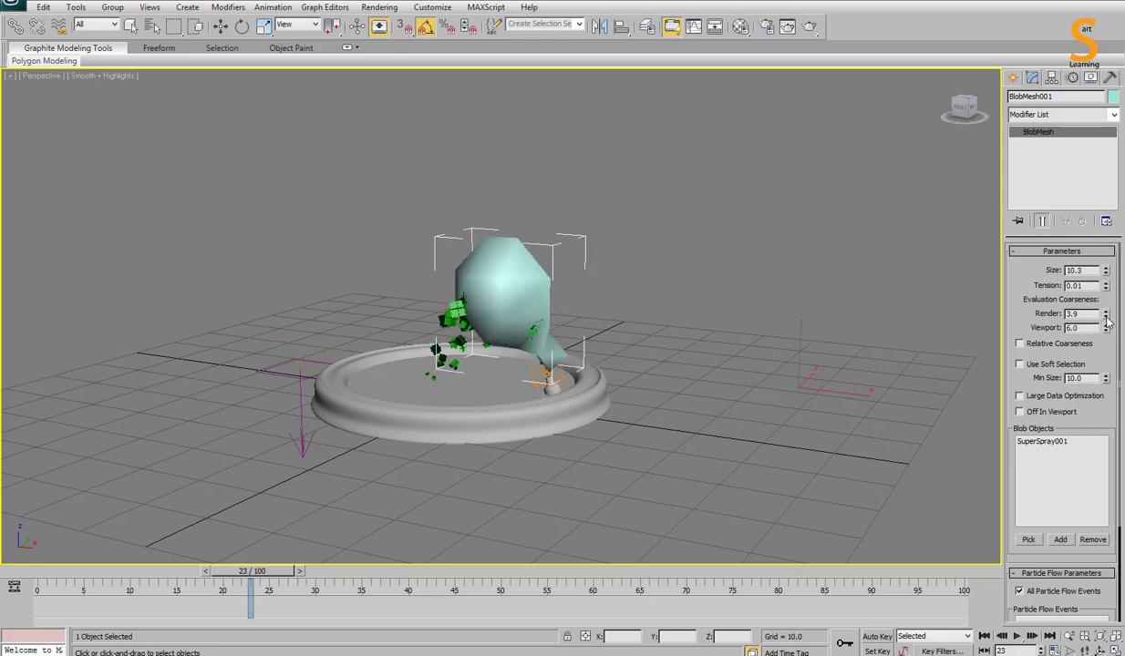
pyautogui.moveTo(1106, 325); pyautogui.dragTo(1114, 363)
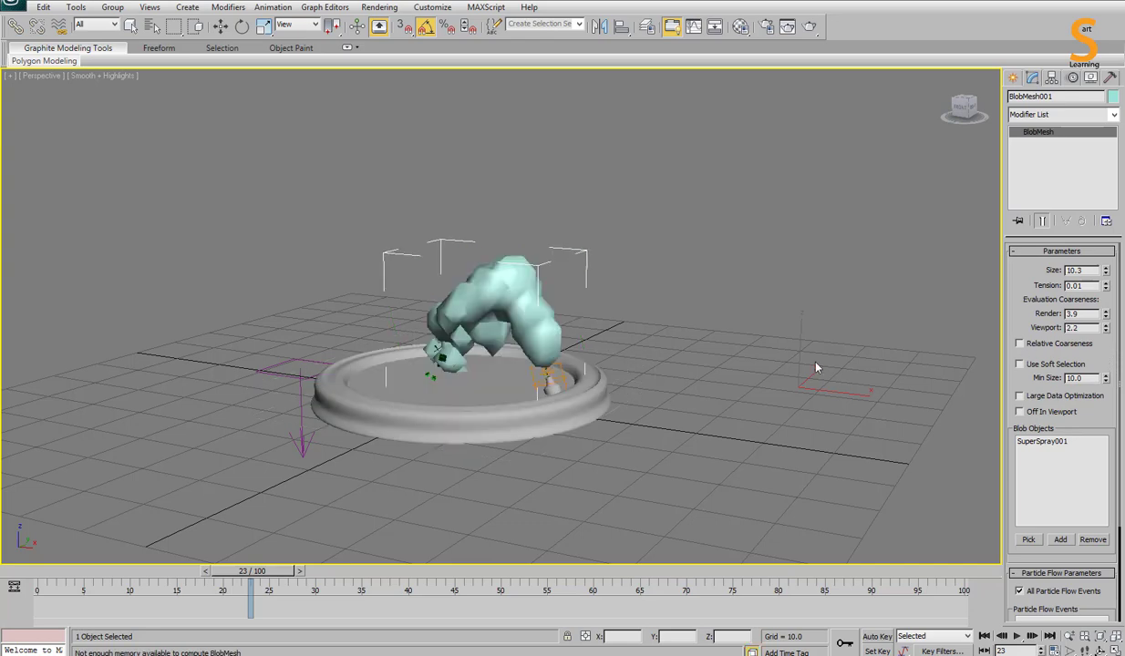
# At frame 11, set the BlobMesh render coarseness to 0.9 and render the view.
pyautogui.keyDown('alt'); pyautogui.moveTo(785, 348); pyautogui.dragTo(603, 384, button='middle'); pyautogui.keyUp('alt')
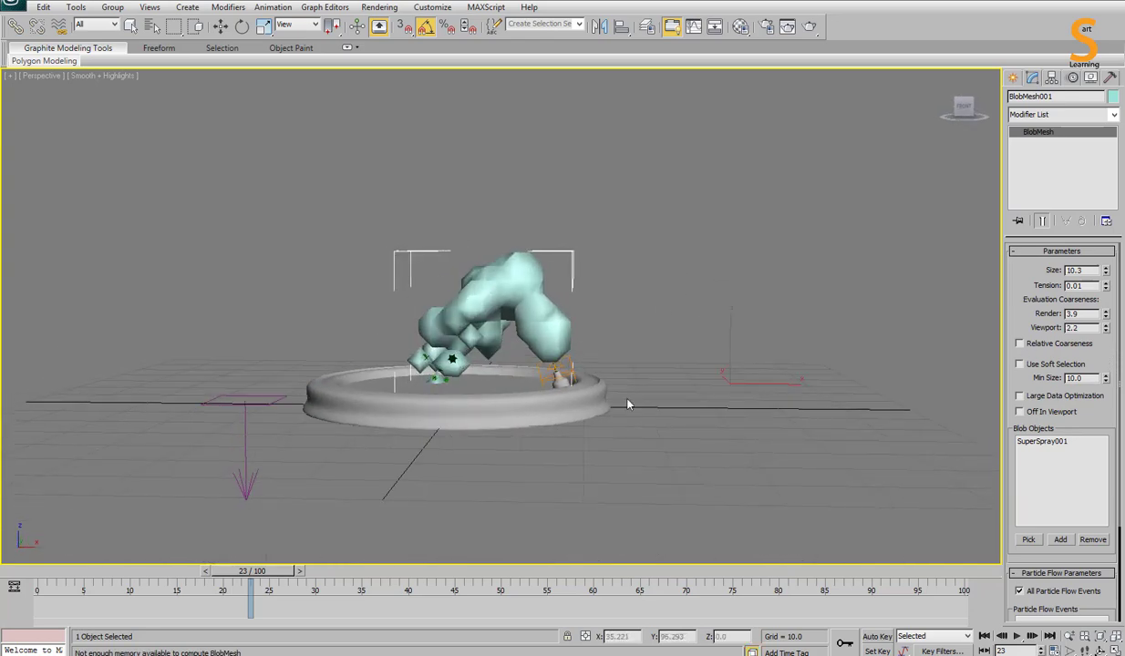
pyautogui.moveTo(237, 571); pyautogui.dragTo(140, 573)
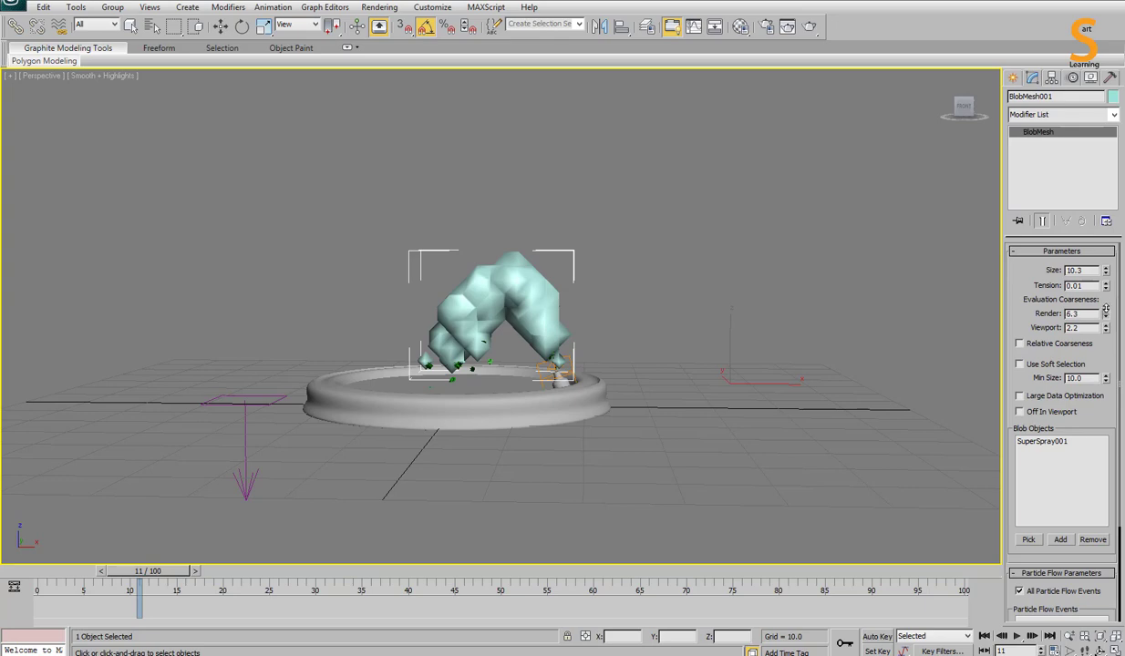
pyautogui.moveTo(1105, 308); pyautogui.dragTo(1107, 338)
pyautogui.press('F9')
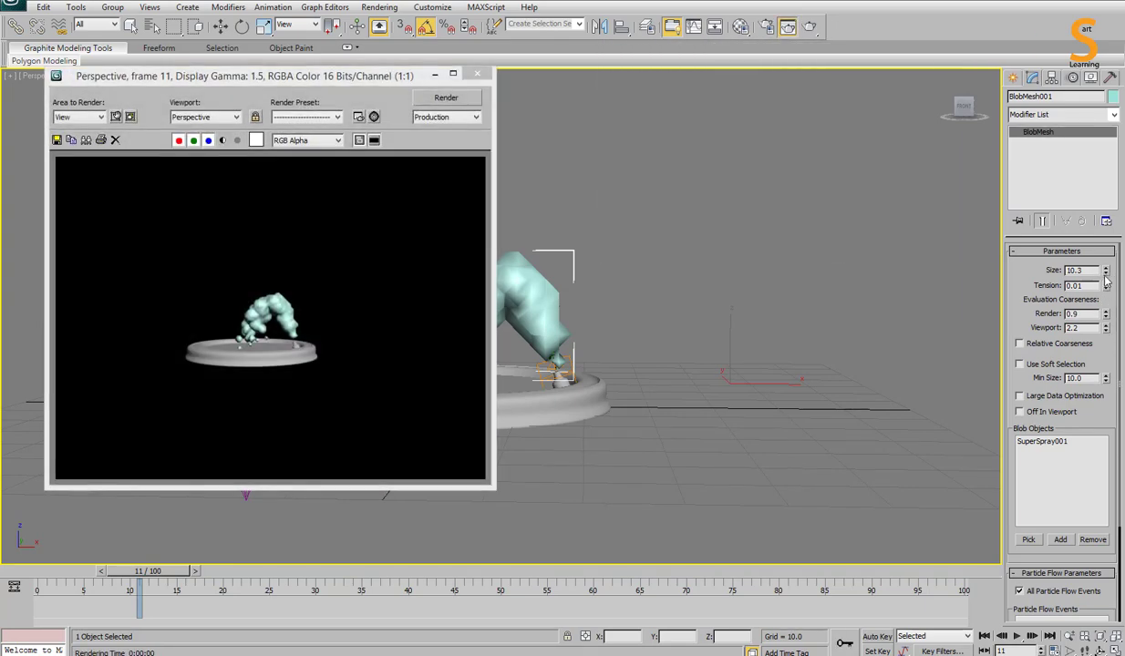
# Set the BlobMesh size to 9.5, tension to 1.0, render coarseness to 3.0 and viewport coarseness to 0.4, then go to frame 33.
pyautogui.moveTo(1104, 273); pyautogui.dragTo(1106, 277)
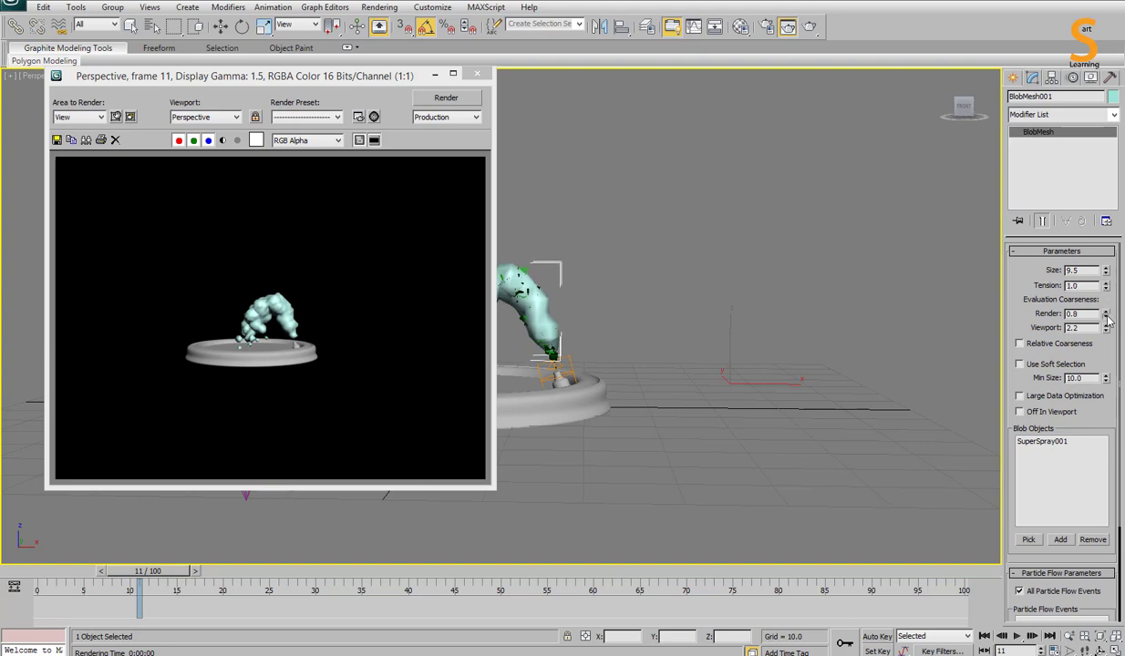
pyautogui.moveTo(1105, 330)
pyautogui.mouseDown()
pyautogui.moveTo(1110, 343)
pyautogui.moveTo(1105, 311)
pyautogui.mouseUp()
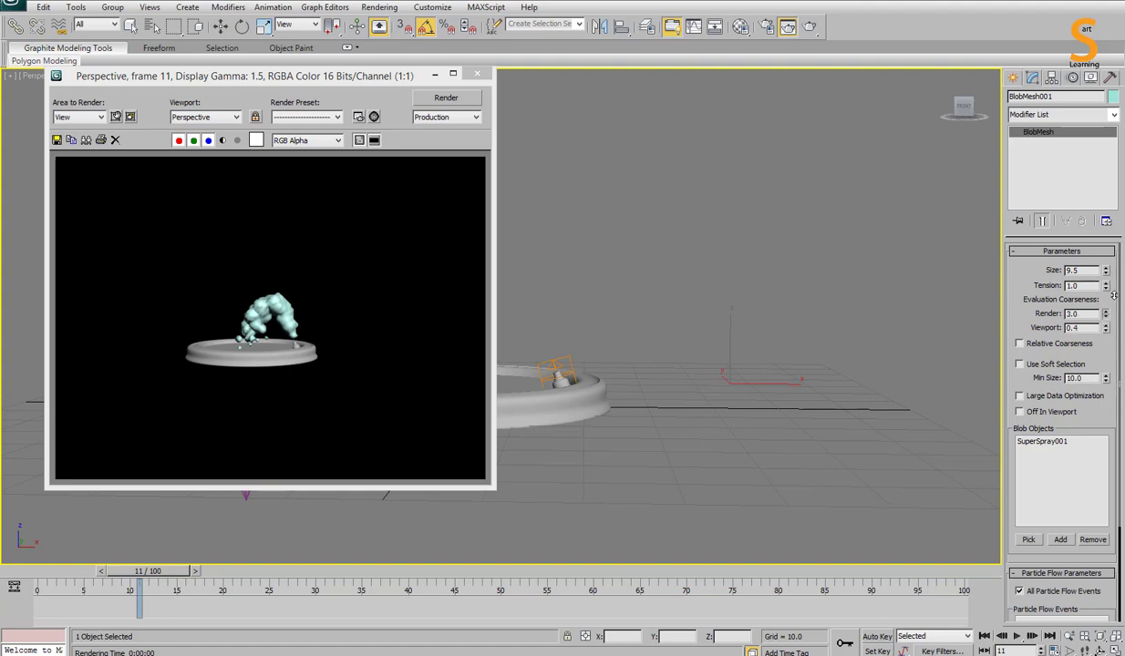
pyautogui.moveTo(164, 570); pyautogui.dragTo(363, 581)
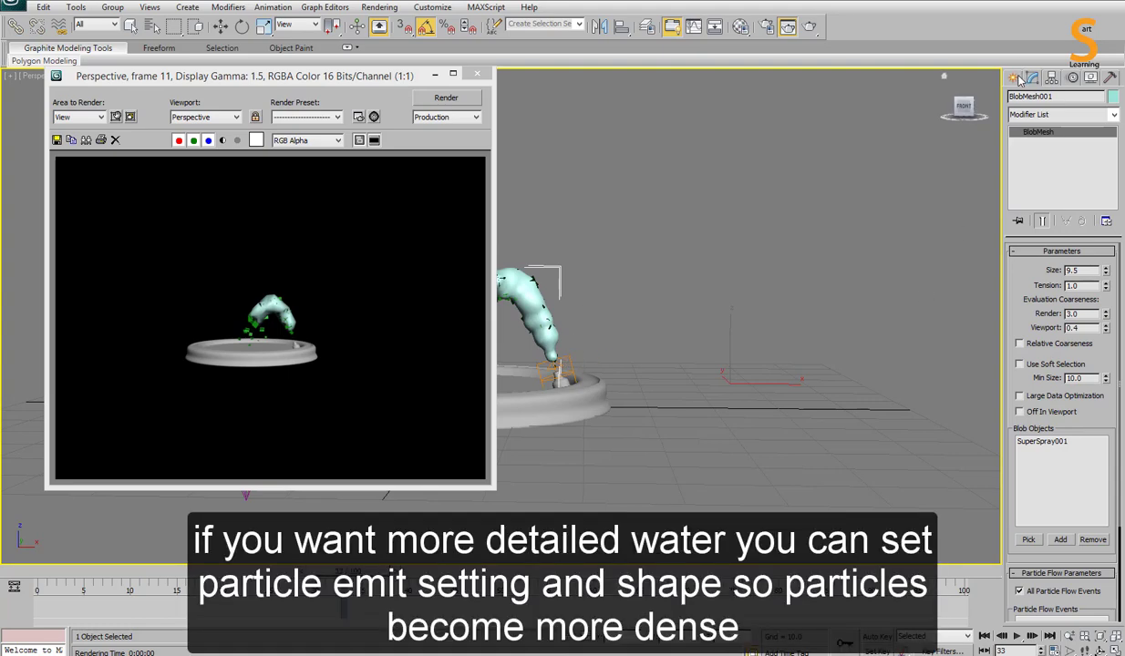
# Deselect the BlobMesh, render the water jet again and close the render window.
pyautogui.click(1015, 79)
pyautogui.click(692, 219)
pyautogui.click(220, 26)
pyautogui.click(445, 98)
pyautogui.click(477, 75)
# Set the Super Spray's particle size to 1.0.
pyautogui.click(552, 365)
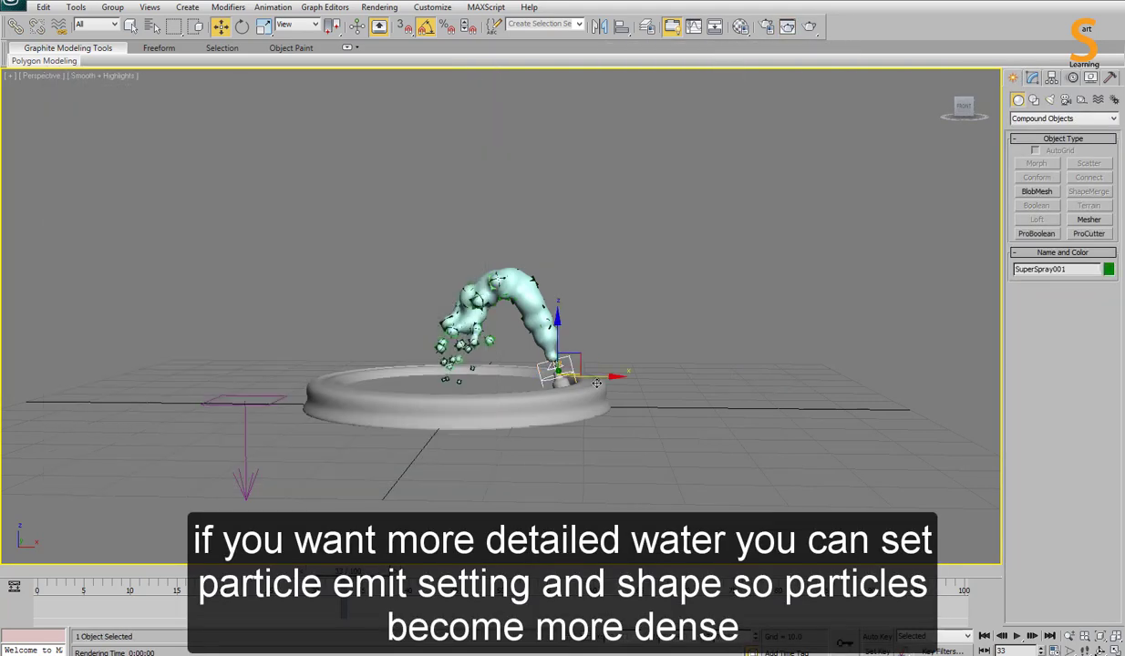
pyautogui.click(1030, 78)
pyautogui.click(1046, 143)
pyautogui.scroll(-5, 1066, 382)
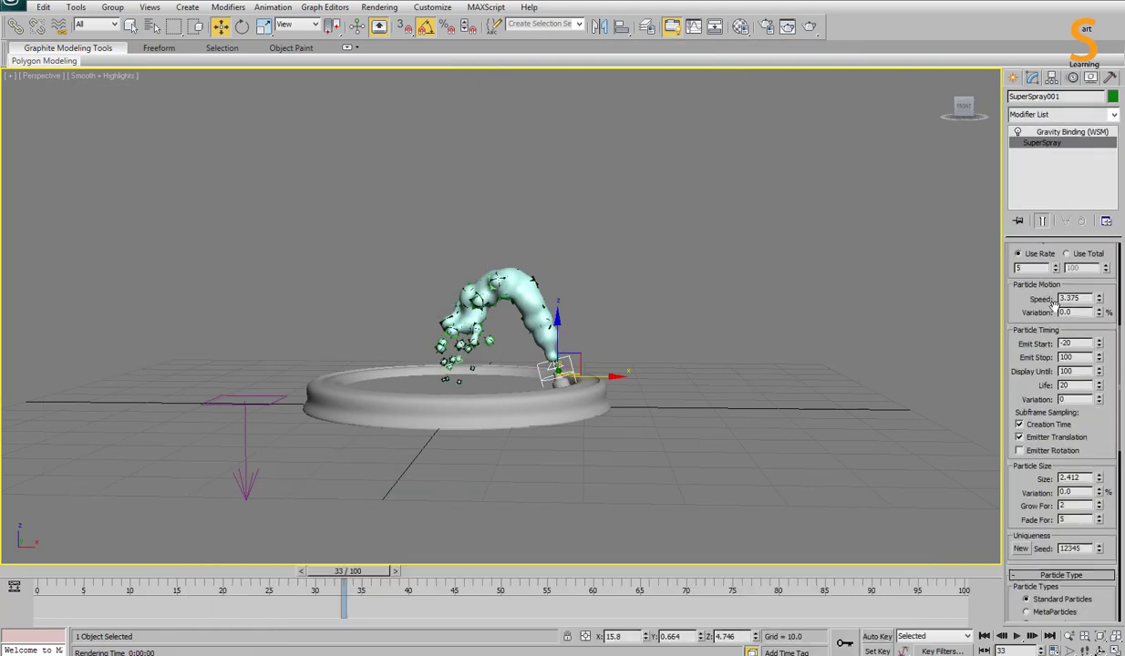
pyautogui.press('Return')
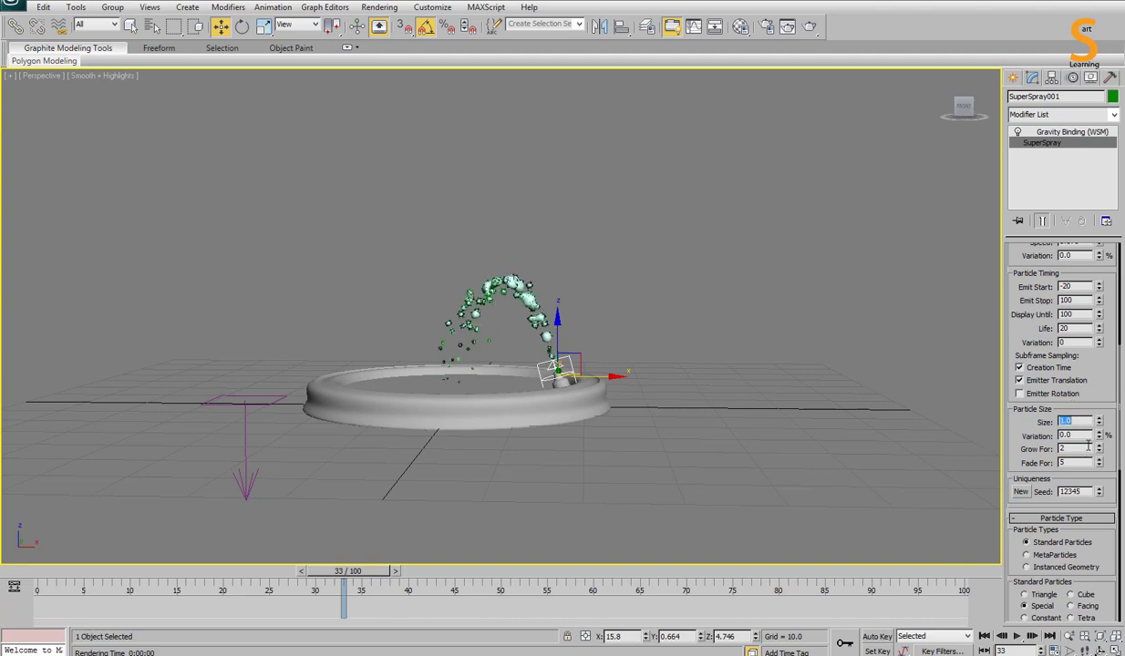
pyautogui.scroll(3, 1036, 288)
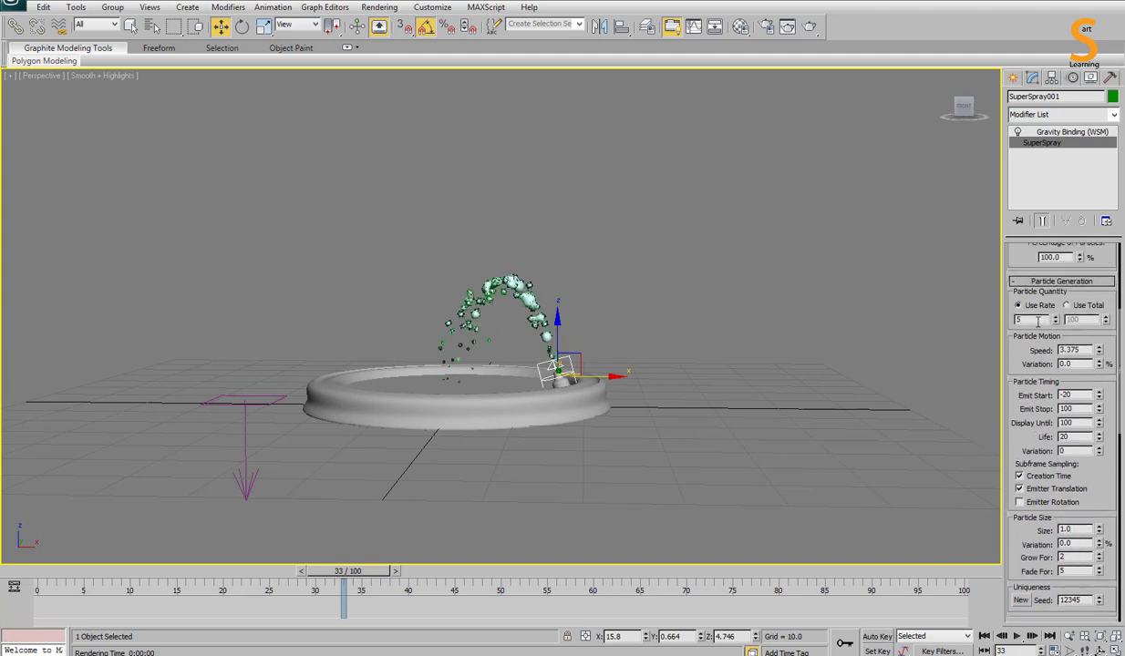
# Set the Super Spray's particle rate to 25 and go to frame 12.
pyautogui.moveTo(1039, 320); pyautogui.dragTo(955, 327)
pyautogui.write('25')
pyautogui.press('Return')
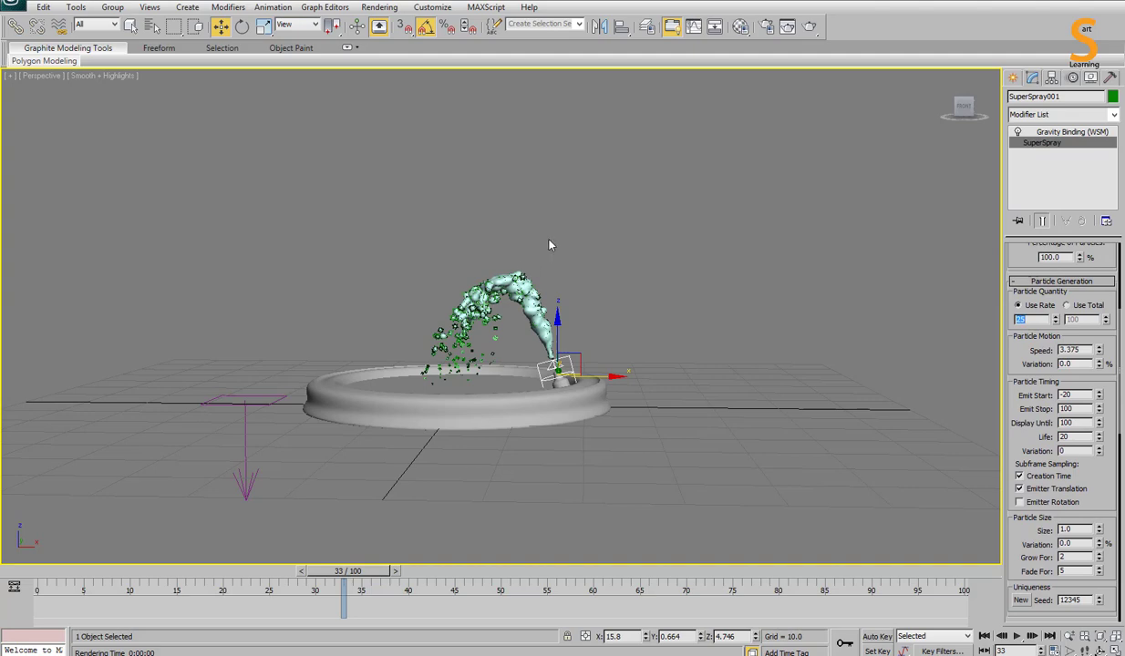
pyautogui.click(548, 245)
pyautogui.keyDown('alt'); pyautogui.moveTo(549, 245); pyautogui.dragTo(576, 255, button='middle'); pyautogui.keyUp('alt')
pyautogui.scroll(3, 565, 264)
pyautogui.moveTo(334, 574); pyautogui.dragTo(148, 577)
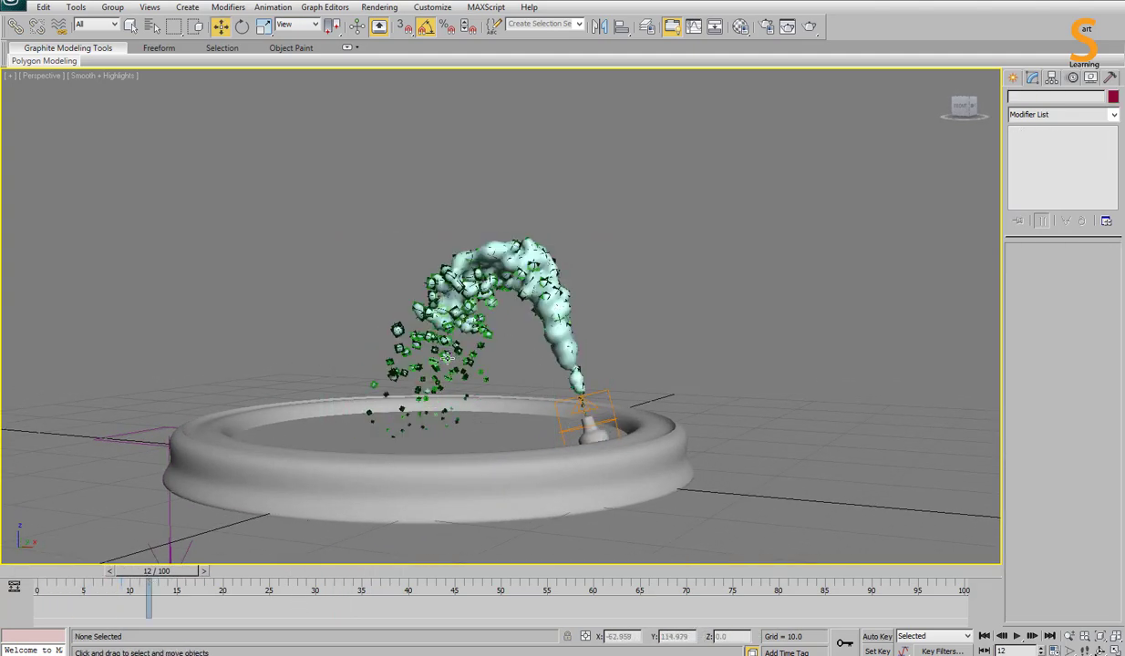
# Display the Super Spray's particles as ticks in the viewport and play the animation from frame 0.
pyautogui.click(447, 358)
pyautogui.click(589, 390)
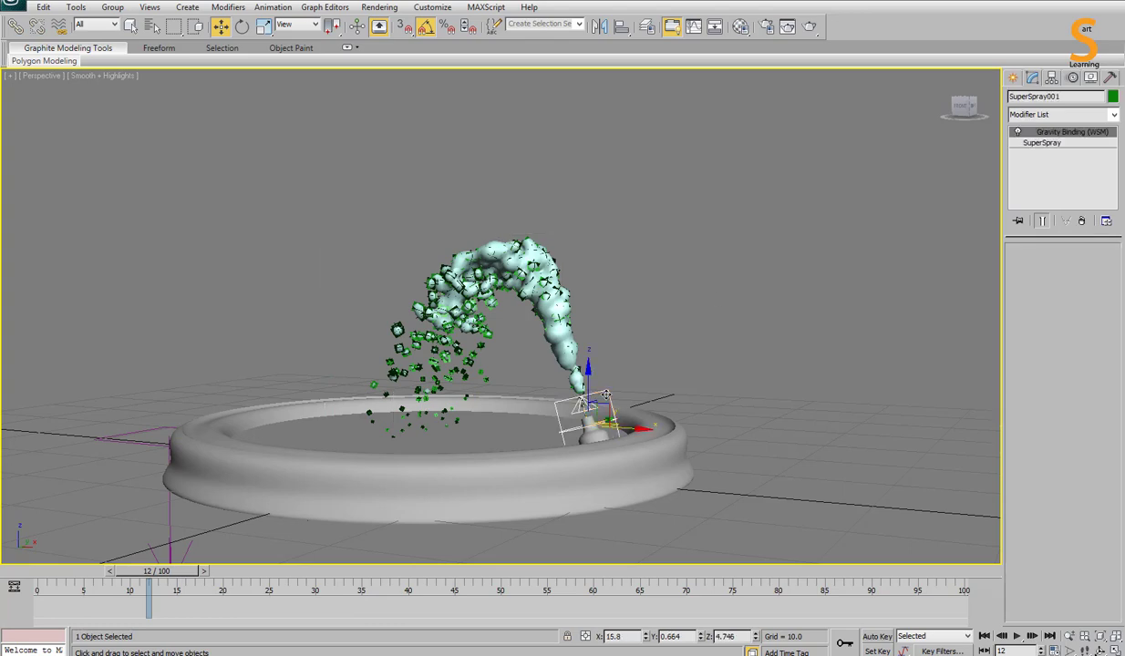
pyautogui.click(1048, 144)
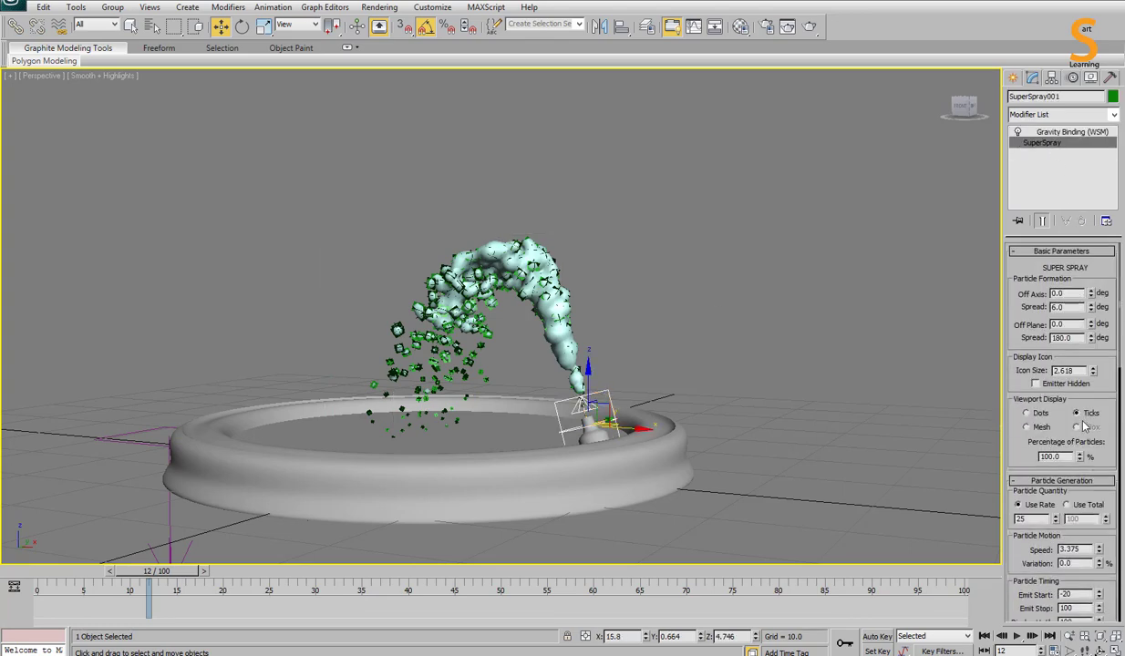
pyautogui.click(984, 636)
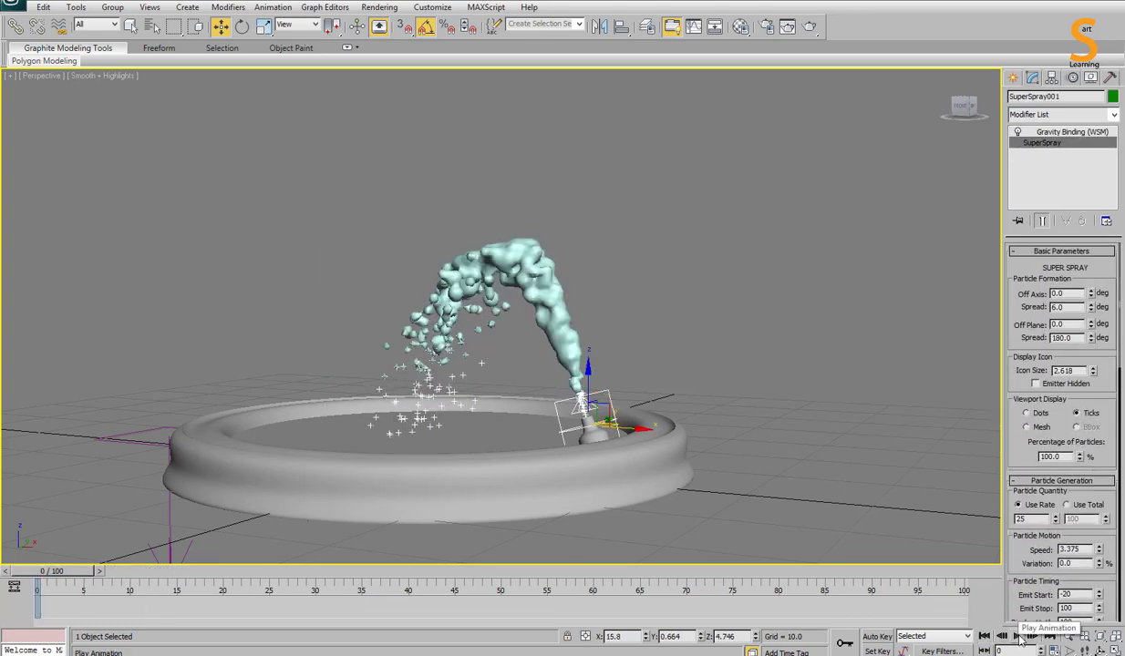
pyautogui.click(1020, 640)
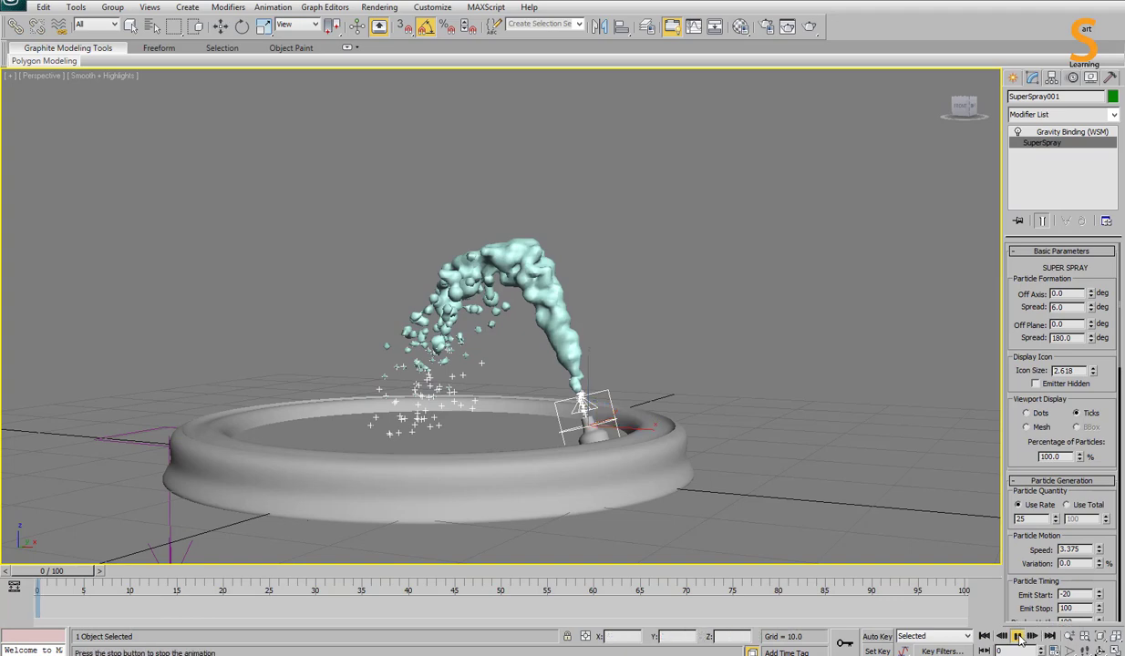
# Try a BlobMesh viewport coarseness of 2.0 at frame 24 and render the view.
pyautogui.click(537, 291)
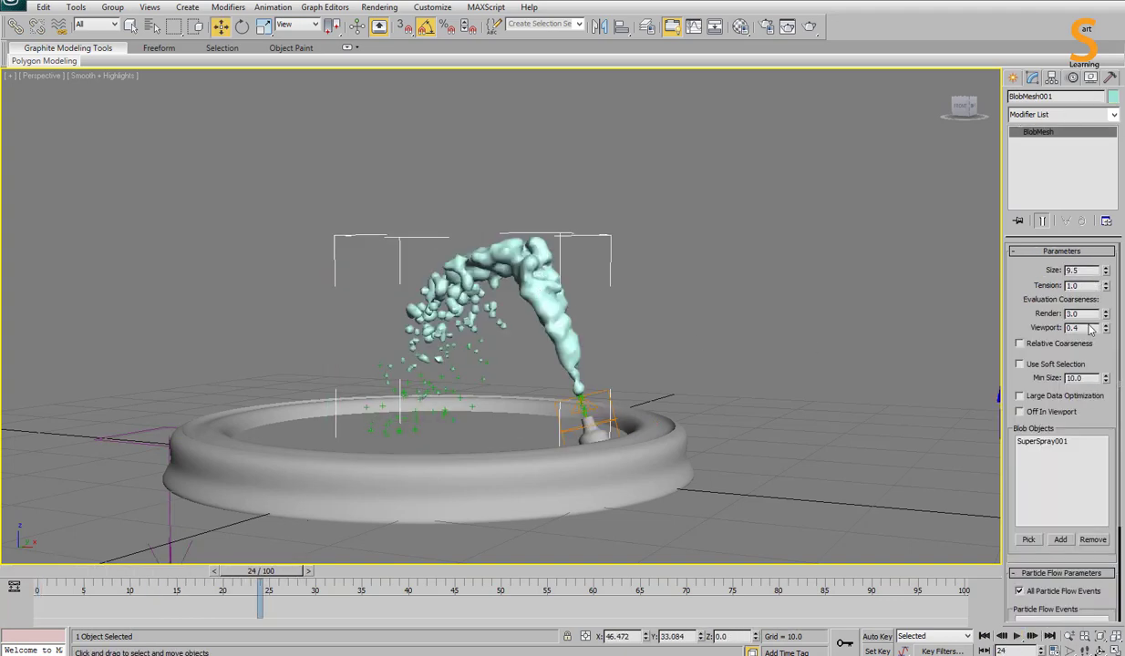
pyautogui.moveTo(1091, 329); pyautogui.dragTo(1019, 327)
pyautogui.write('6')
pyautogui.press('Return')
pyautogui.click(815, 319)
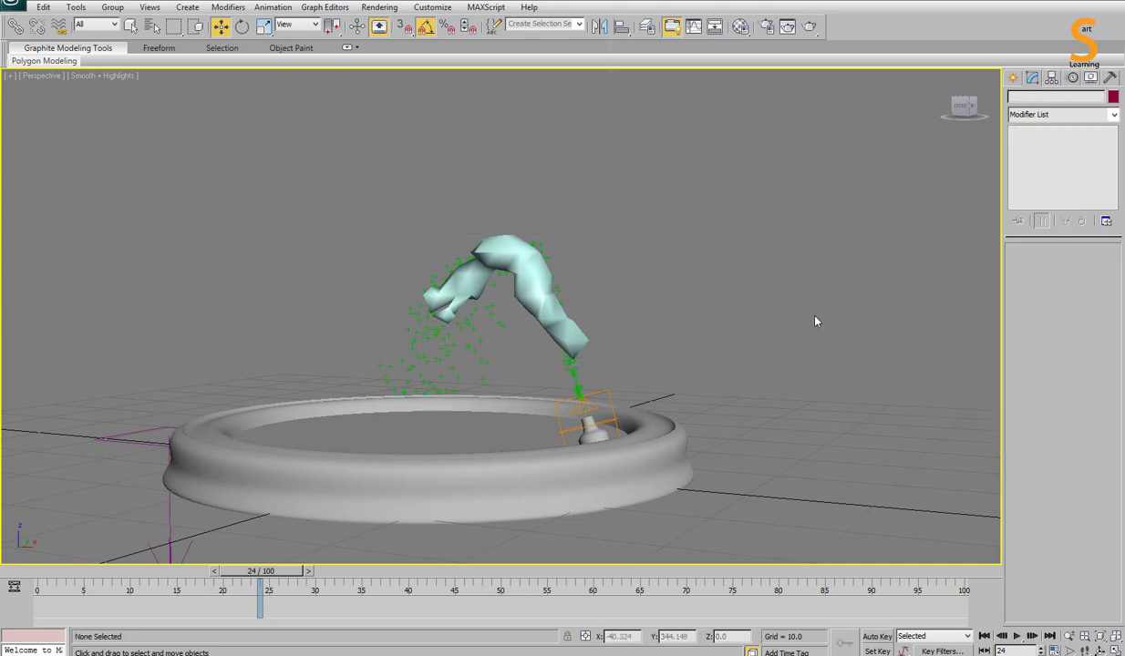
pyautogui.hotkey('shift', 'q')
pyautogui.click(479, 76)
# Set the BlobMesh's viewport coarseness to 0.5 and test-render the view with render coarseness 8.0 and 0.2.
pyautogui.click(593, 358)
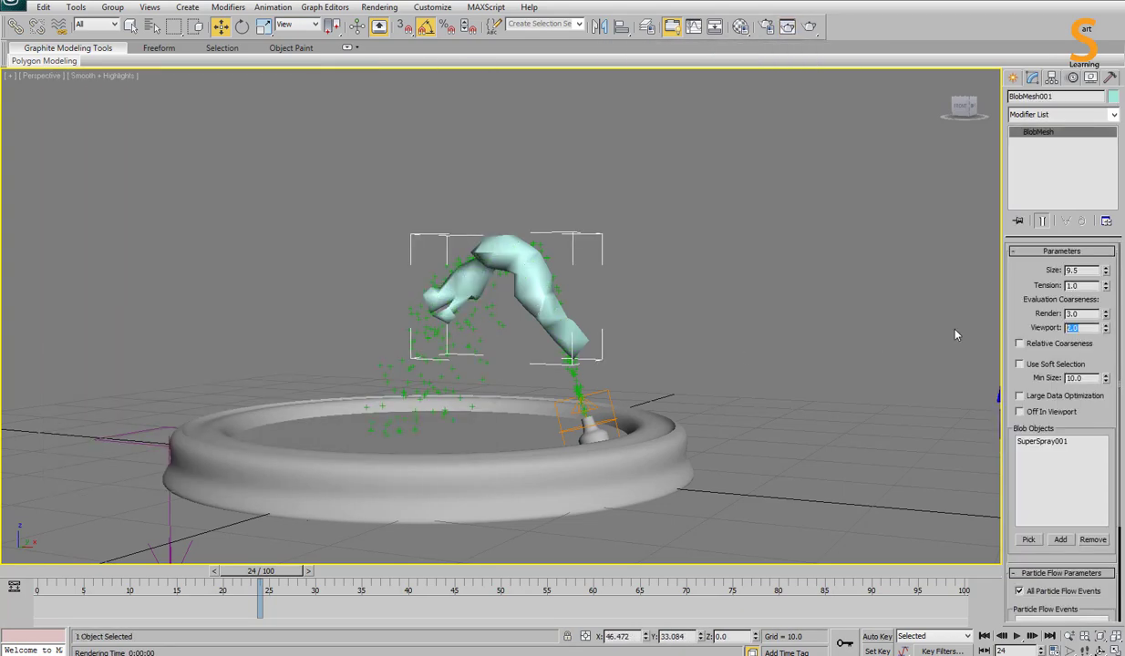
pyautogui.write('1')
pyautogui.press('Return')
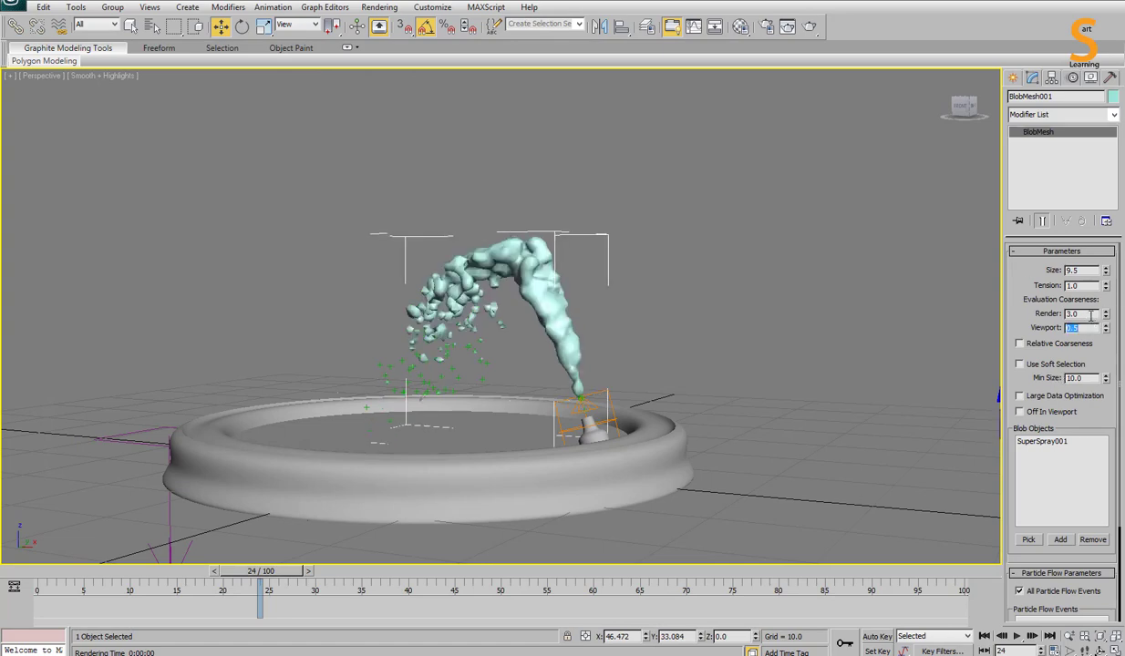
pyautogui.click(787, 25)
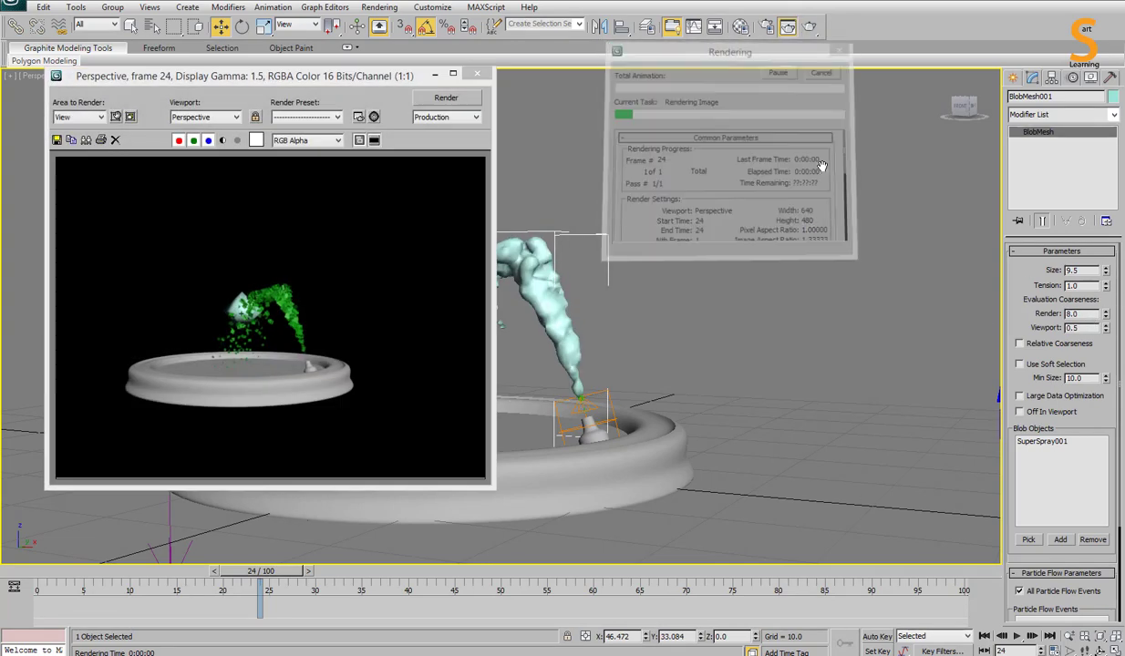
pyautogui.click(475, 75)
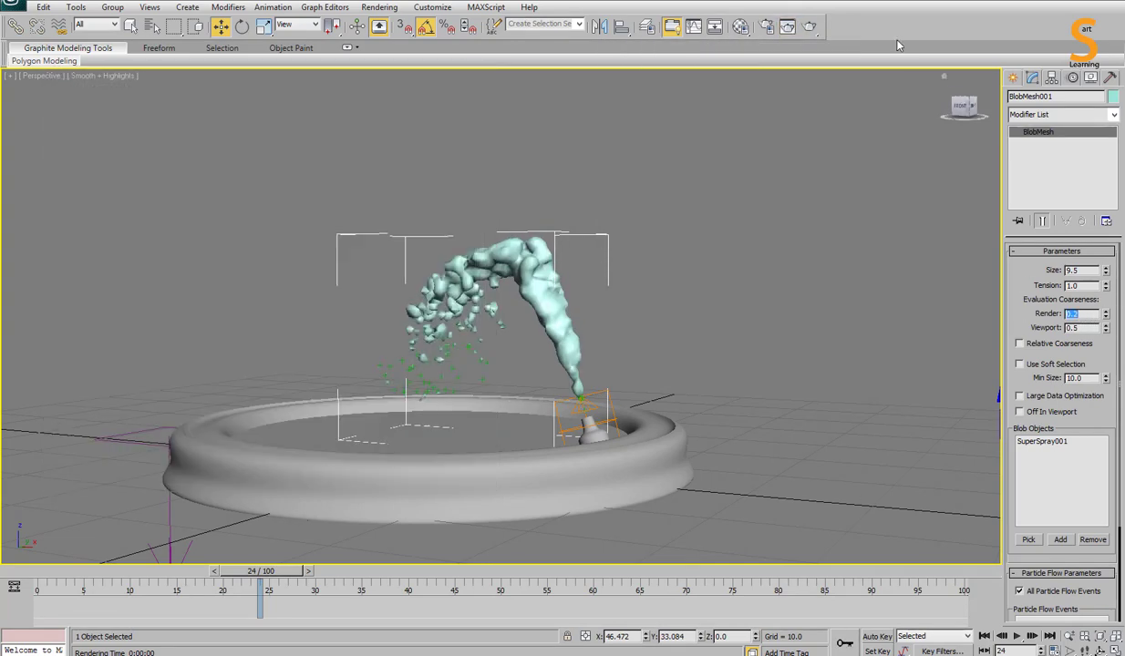
pyautogui.click(809, 27)
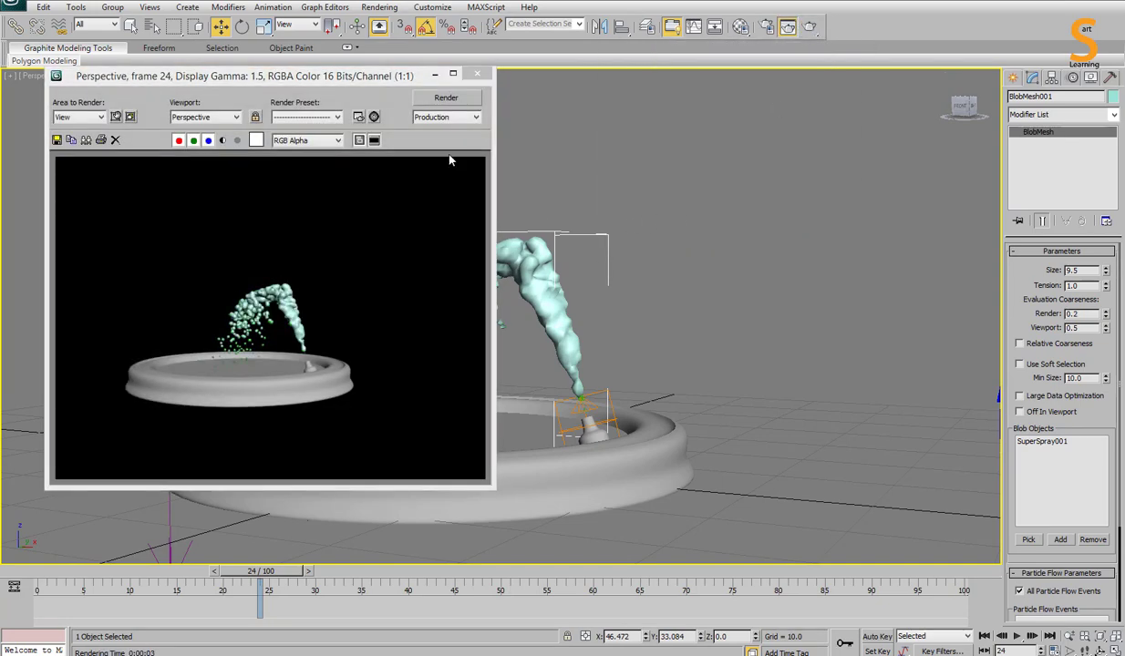
pyautogui.click(478, 74)
# Try off-axis spreads of 2 and 0.2 degrees on the Super Spray, then set off-plane spread to 25.0 and off-axis spread to 2.2.
pyautogui.click(572, 428)
pyautogui.click(1071, 143)
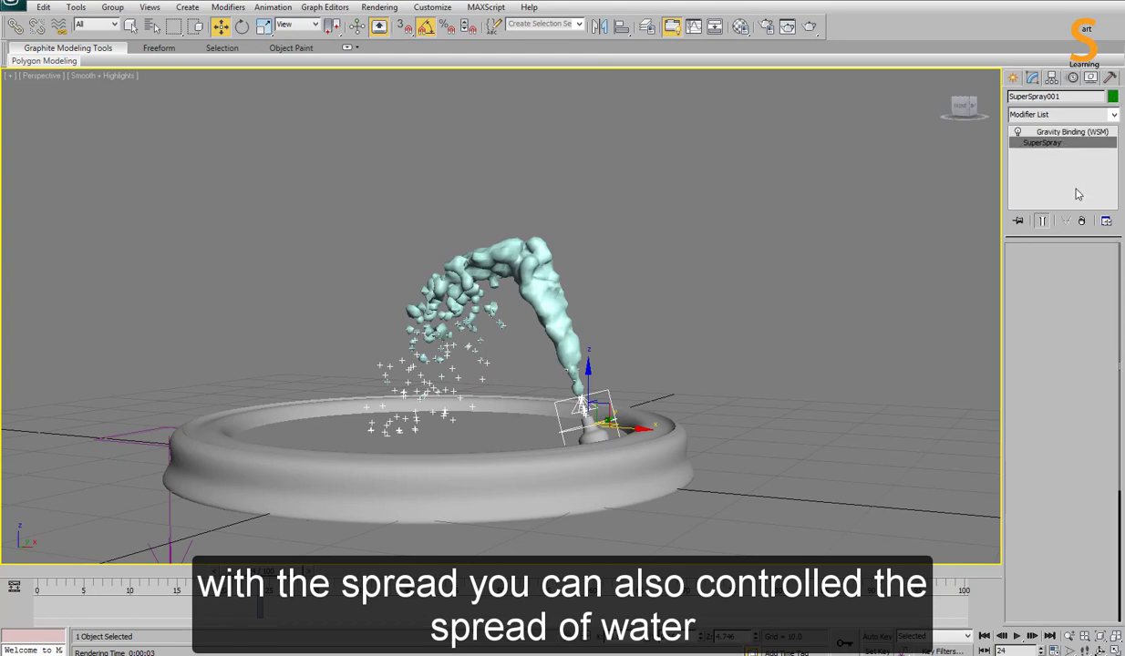
pyautogui.write('2')
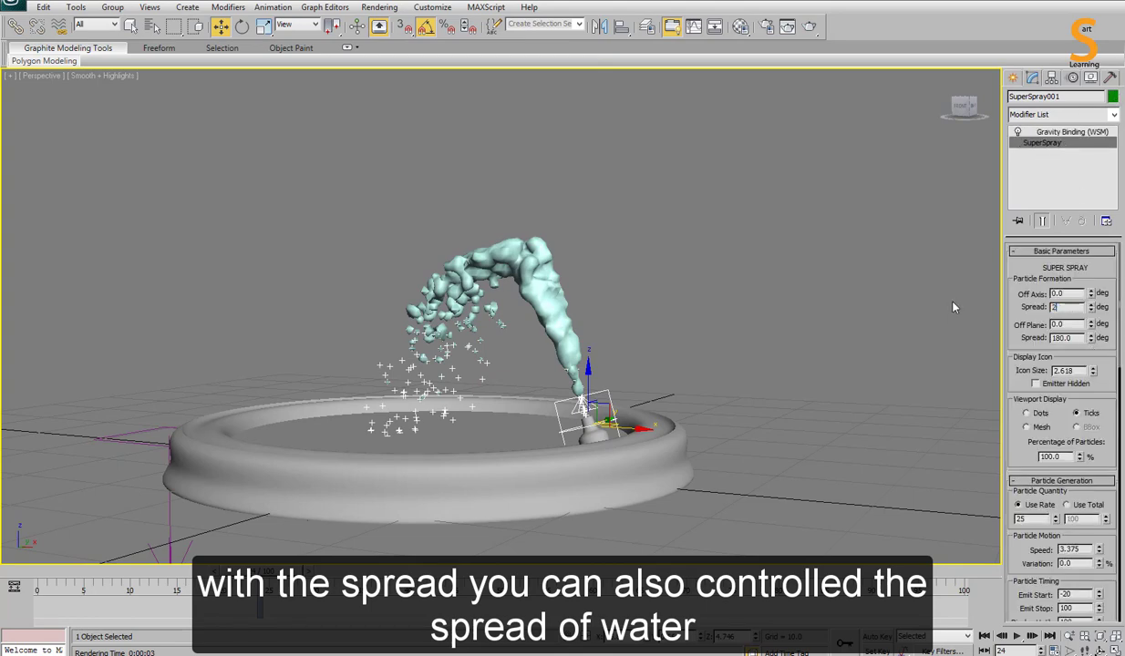
pyautogui.press('Return')
pyautogui.write('.')
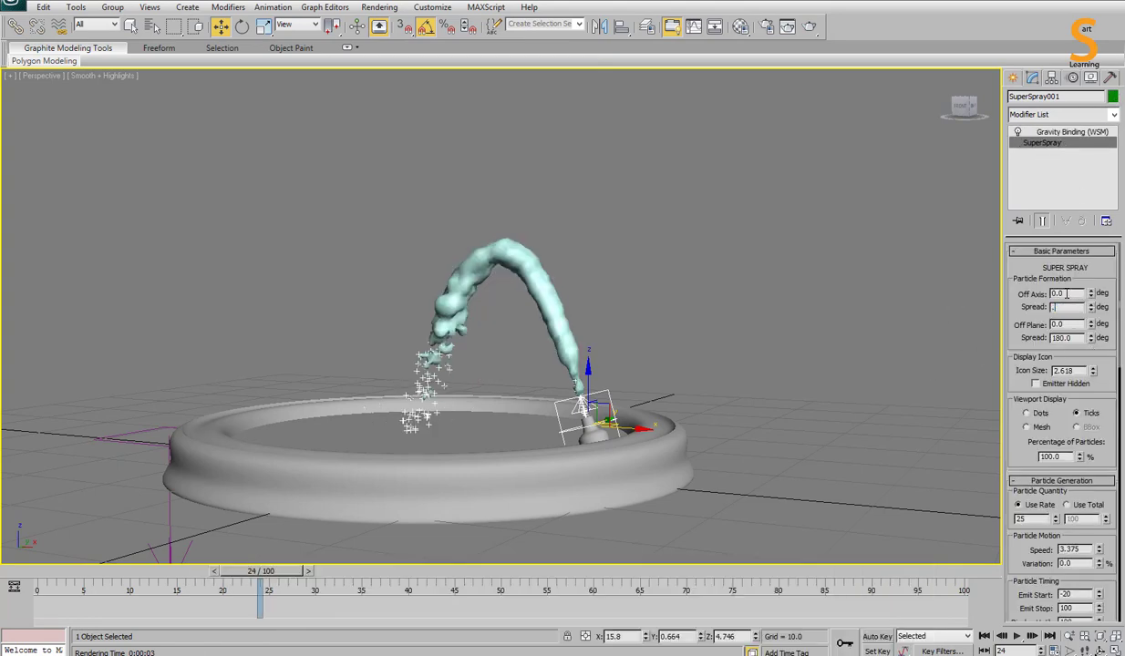
pyautogui.write('2')
pyautogui.press('Return')
pyautogui.doubleClick(1076, 337)
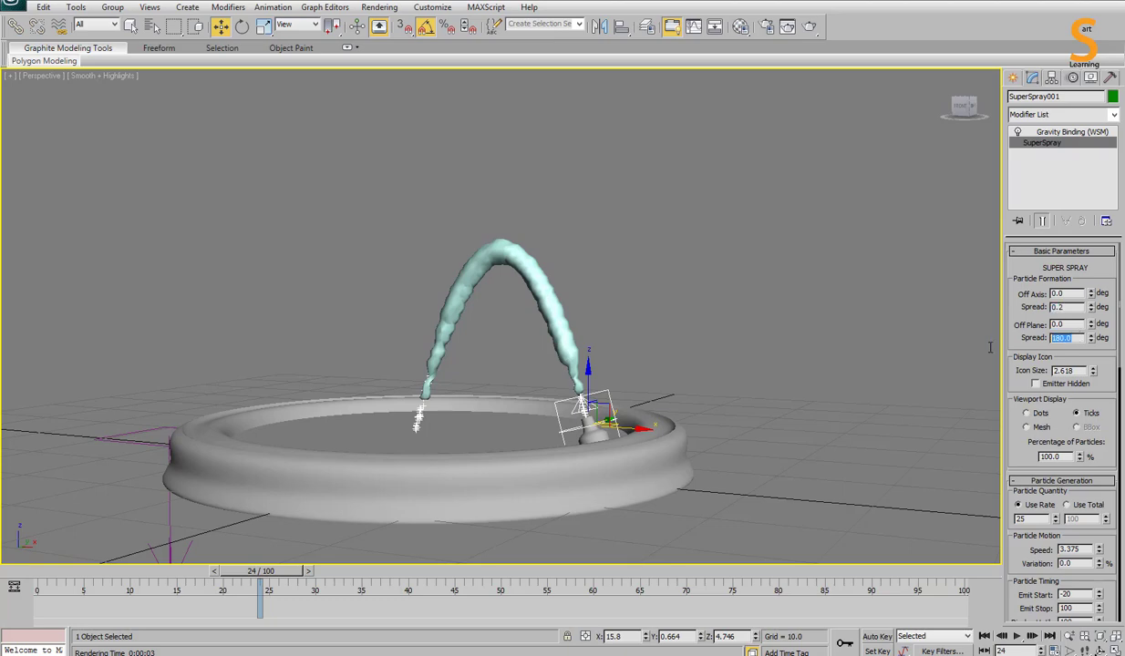
pyautogui.press('Return')
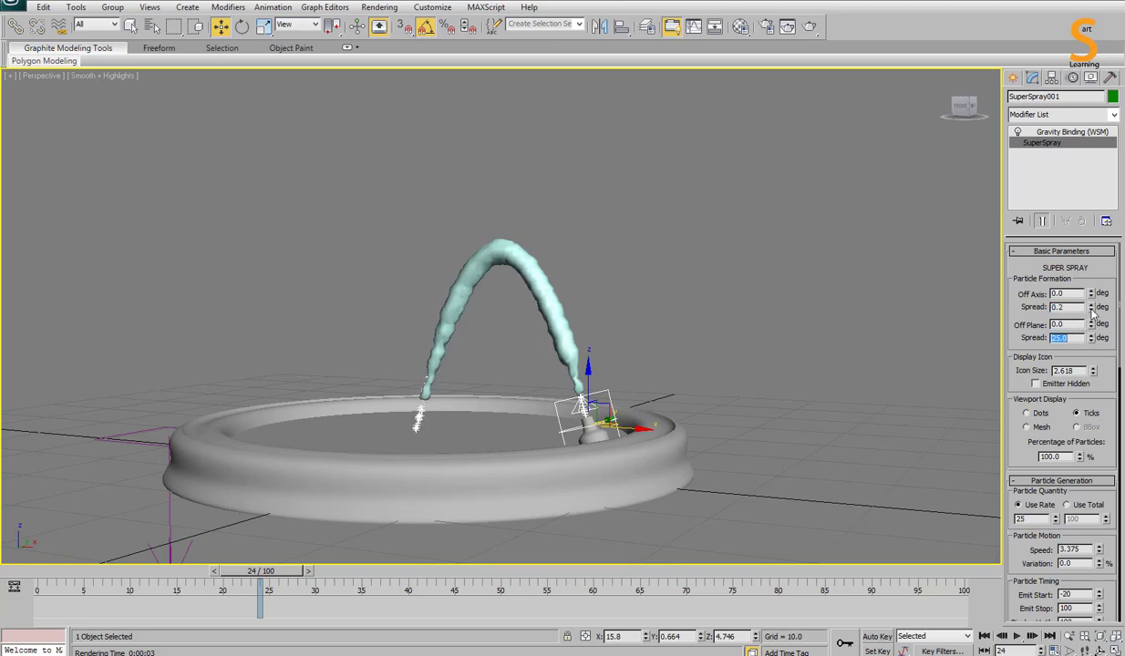
pyautogui.moveTo(1092, 312); pyautogui.dragTo(1093, 308)
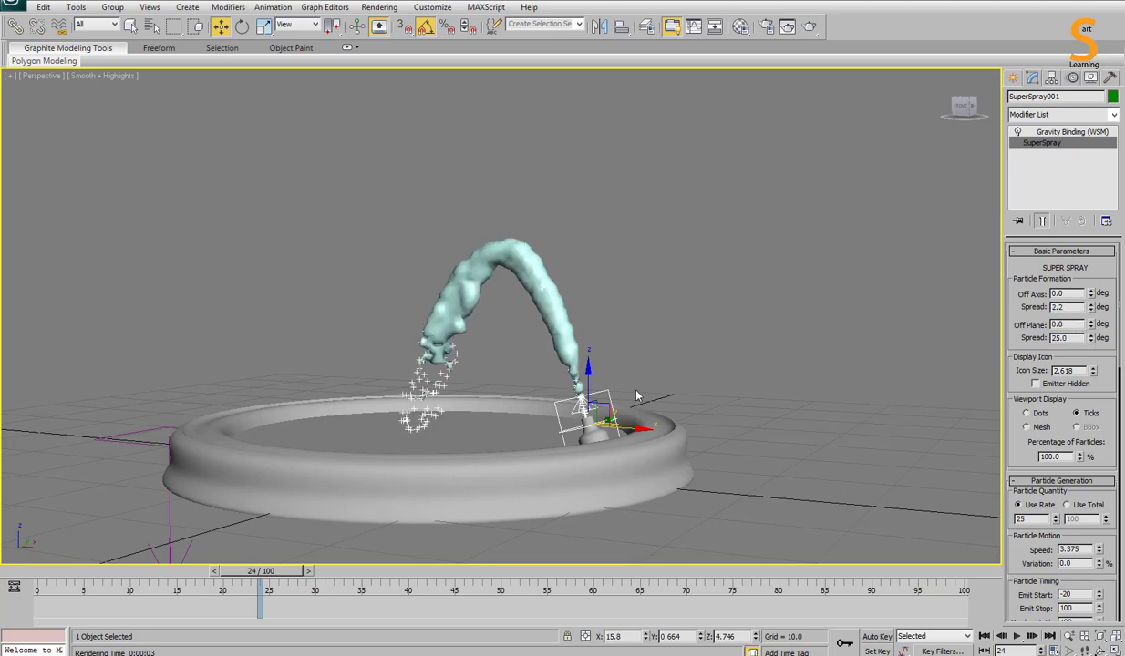
# Set the Super Spray's particle size to 0.56, go to frame 53 and render the view.
pyautogui.scroll(-8, 1045, 551)
pyautogui.moveTo(1086, 407); pyautogui.dragTo(964, 408)
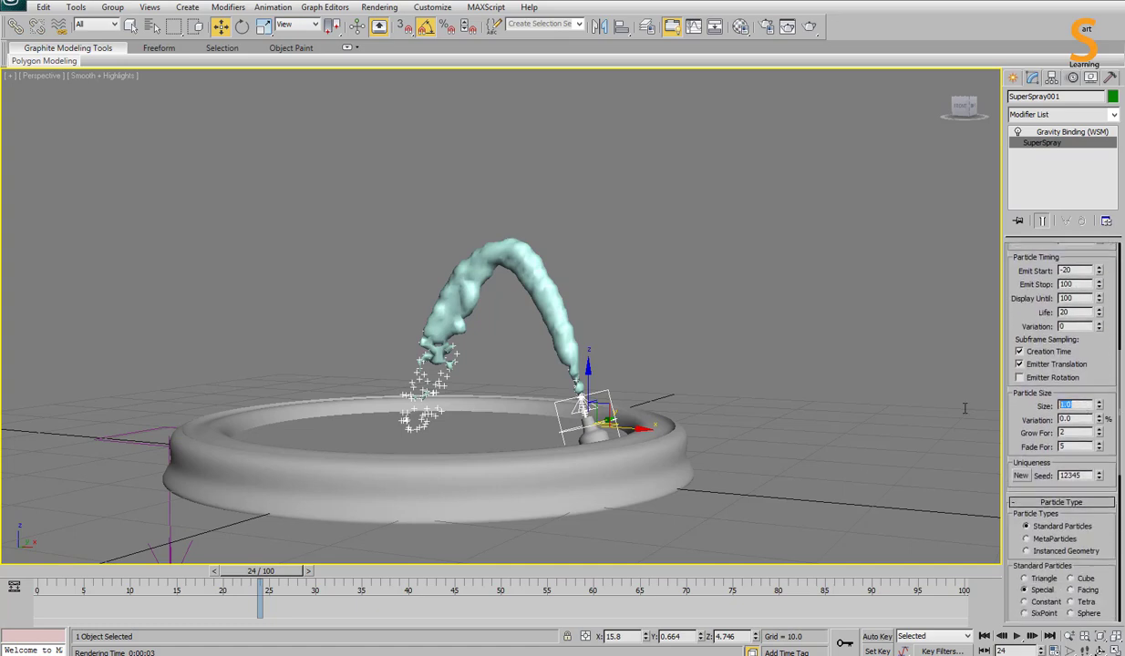
pyautogui.write('2')
pyautogui.press('Return')
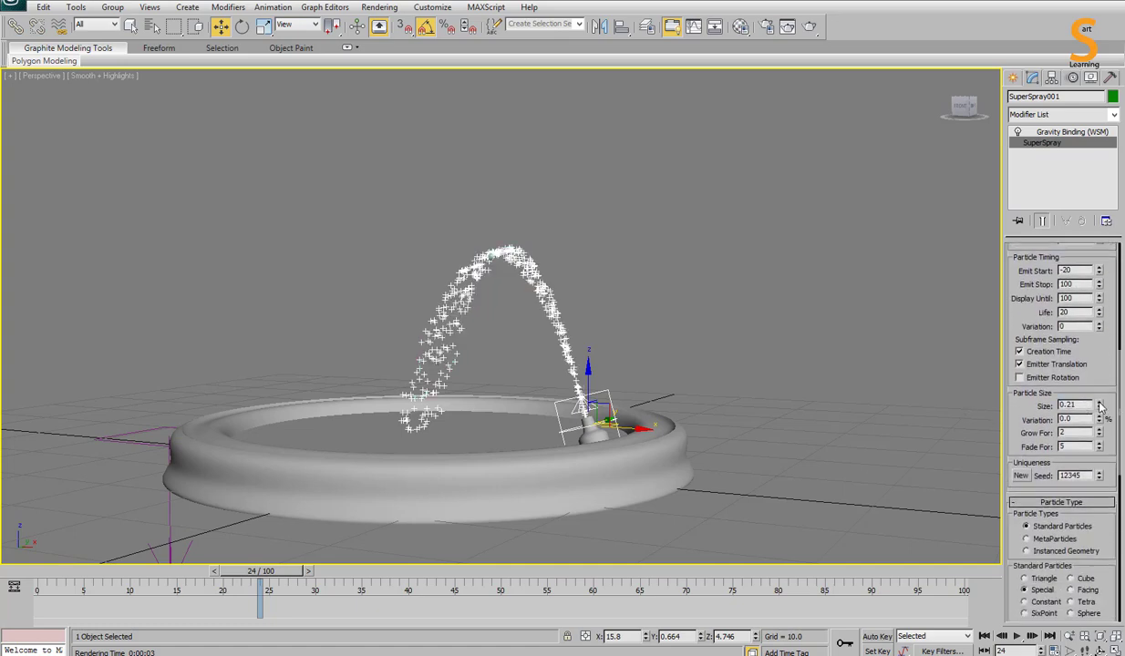
pyautogui.moveTo(248, 571)
pyautogui.mouseDown()
pyautogui.moveTo(264, 570)
pyautogui.moveTo(226, 571)
pyautogui.moveTo(529, 572)
pyautogui.mouseUp()
pyautogui.press('w')
pyautogui.hotkey('shift', 'q')
pyautogui.click(480, 75)
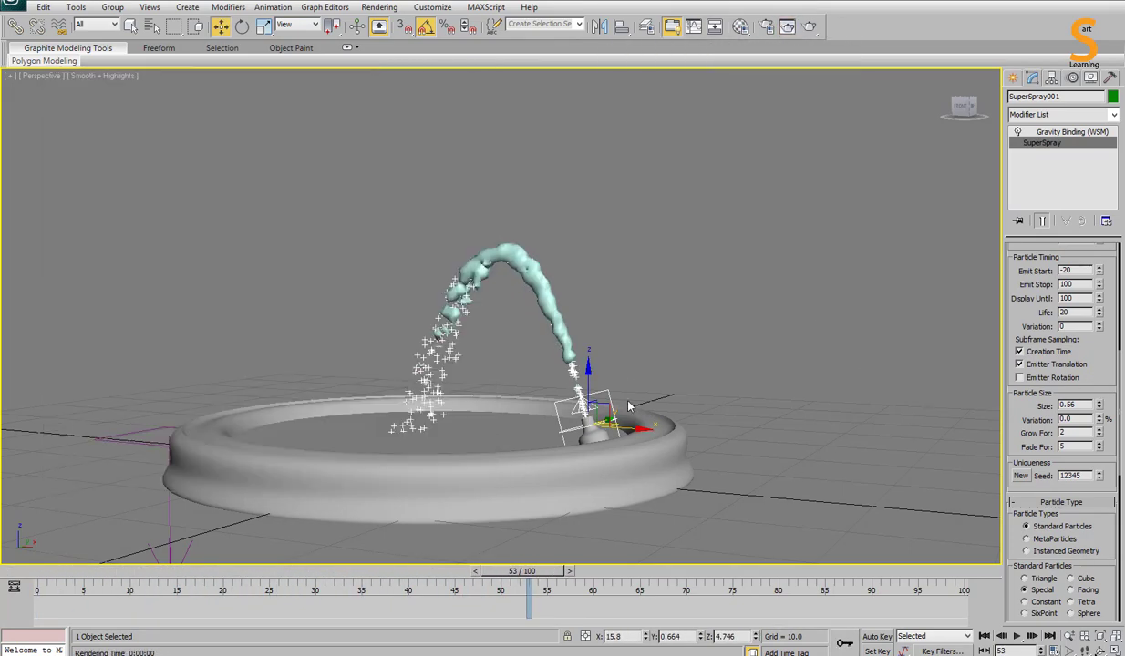
# Hide the Super Spray emitter, select the BlobMesh and render the view.
pyautogui.click(611, 394)
pyautogui.rightClick(702, 303)
pyautogui.click(716, 268)
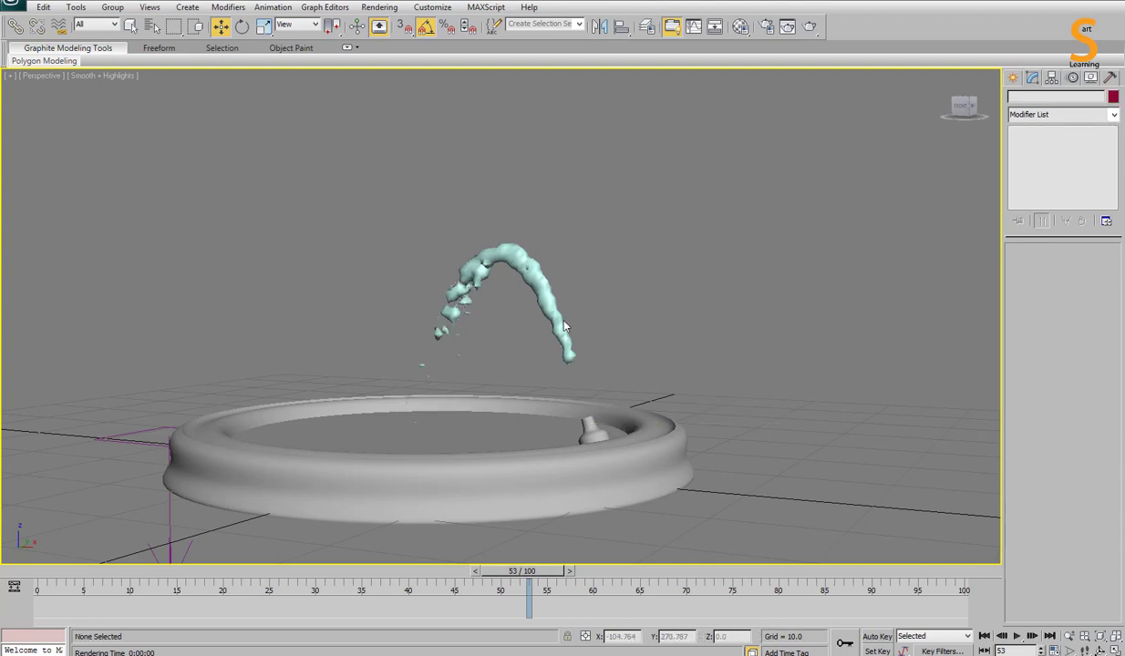
pyautogui.click(563, 323)
pyautogui.hotkey('shift', 'q')
pyautogui.click(478, 73)
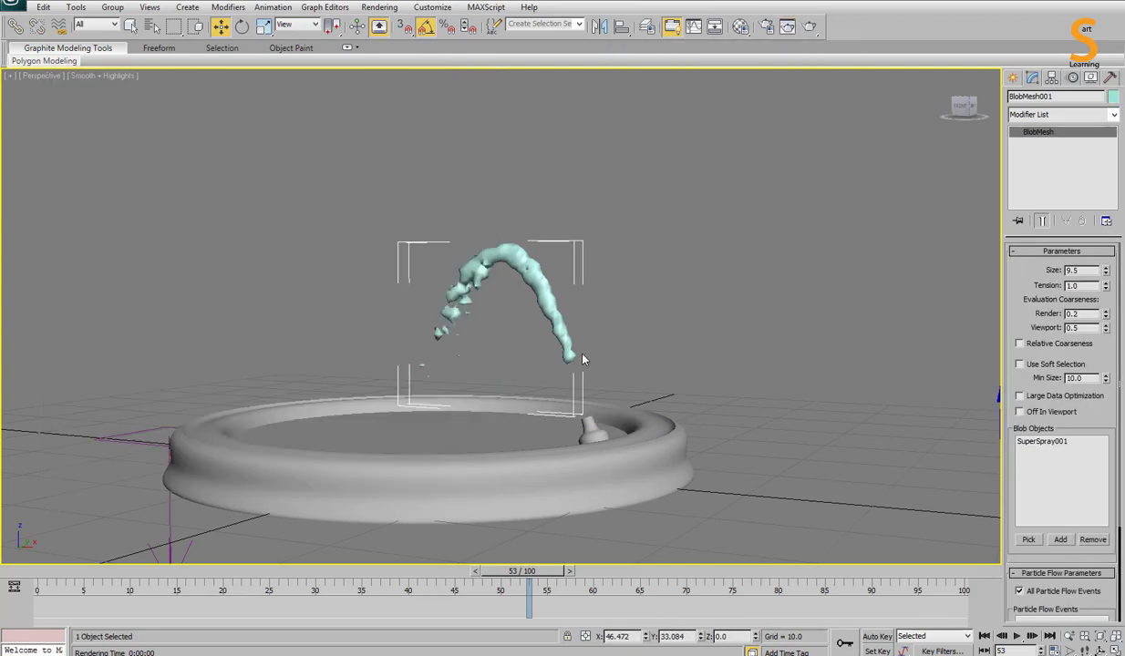
# Unhide the Super Spray, set its Grow For value to 0 and render the water jet.
pyautogui.rightClick(653, 314)
pyautogui.click(670, 257)
pyautogui.click(605, 399)
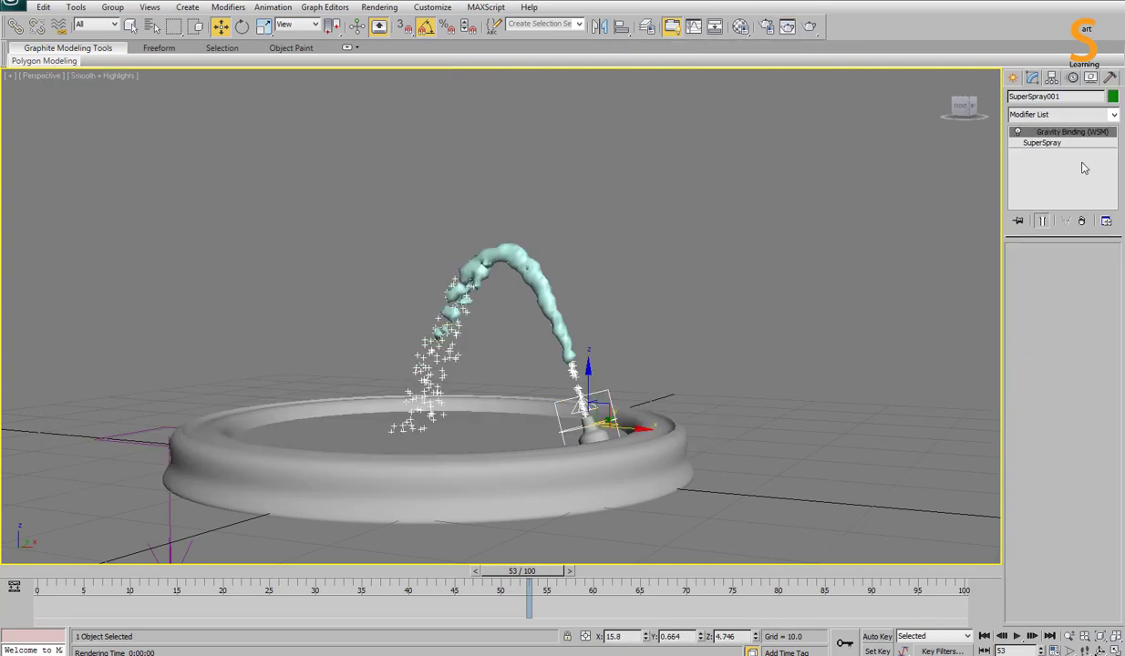
pyautogui.click(1050, 143)
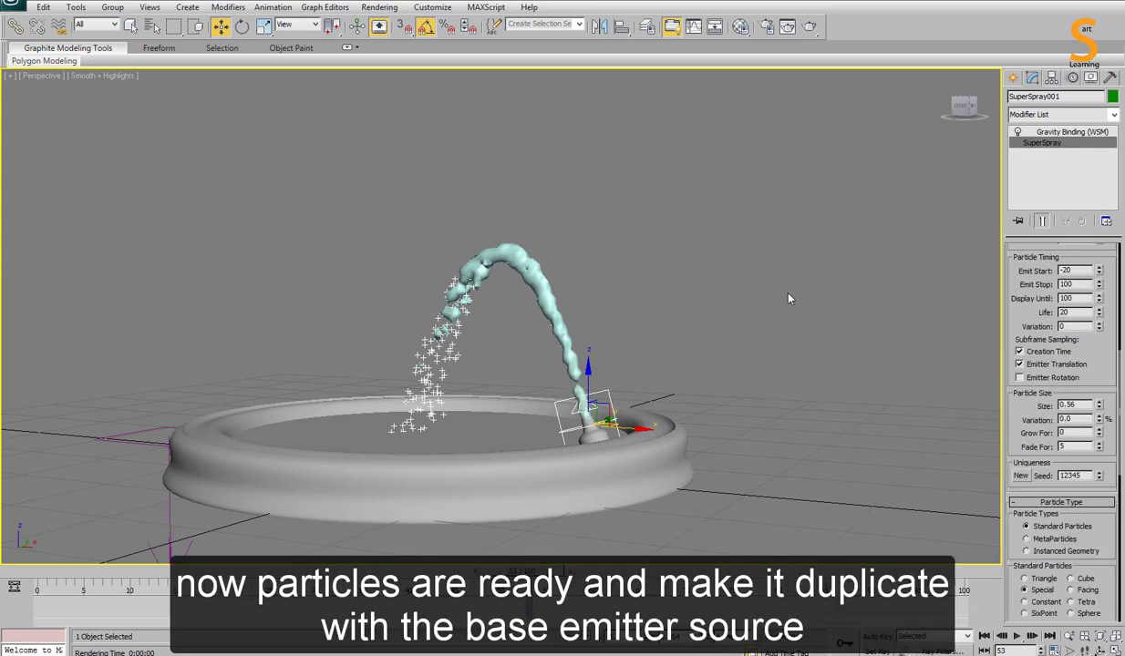
pyautogui.click(793, 342)
pyautogui.hotkey('shift', 'q')
pyautogui.click(483, 76)
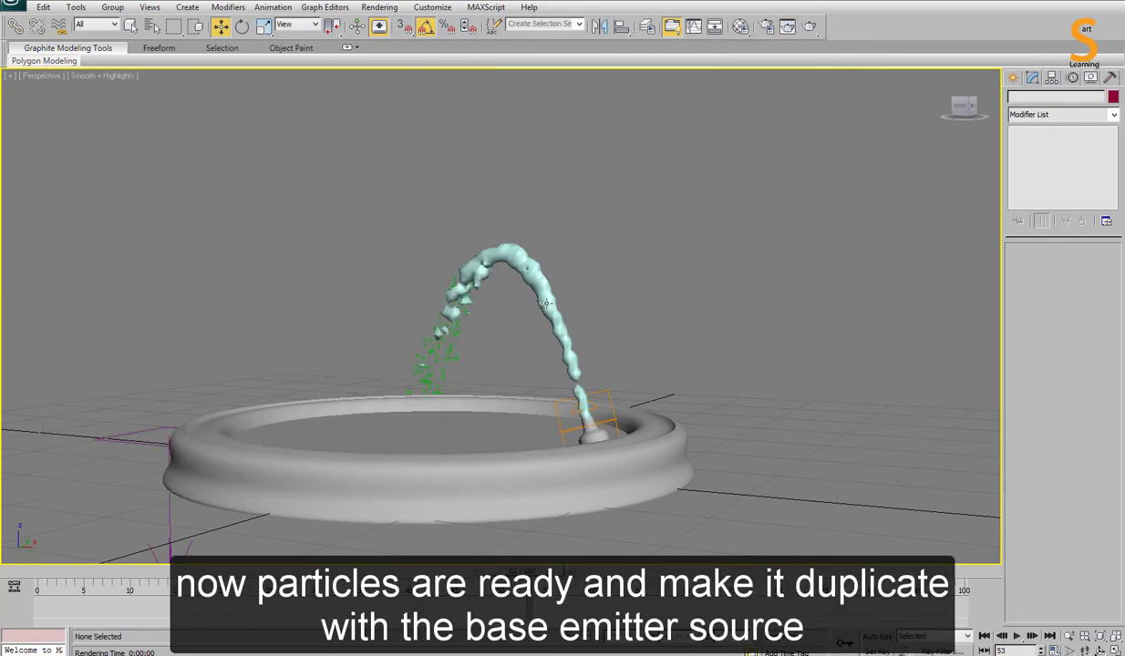
# Hide the Super Spray emitter and select the BlobMesh water jet.
pyautogui.click(608, 393)
pyautogui.rightClick(679, 314)
pyautogui.click(697, 277)
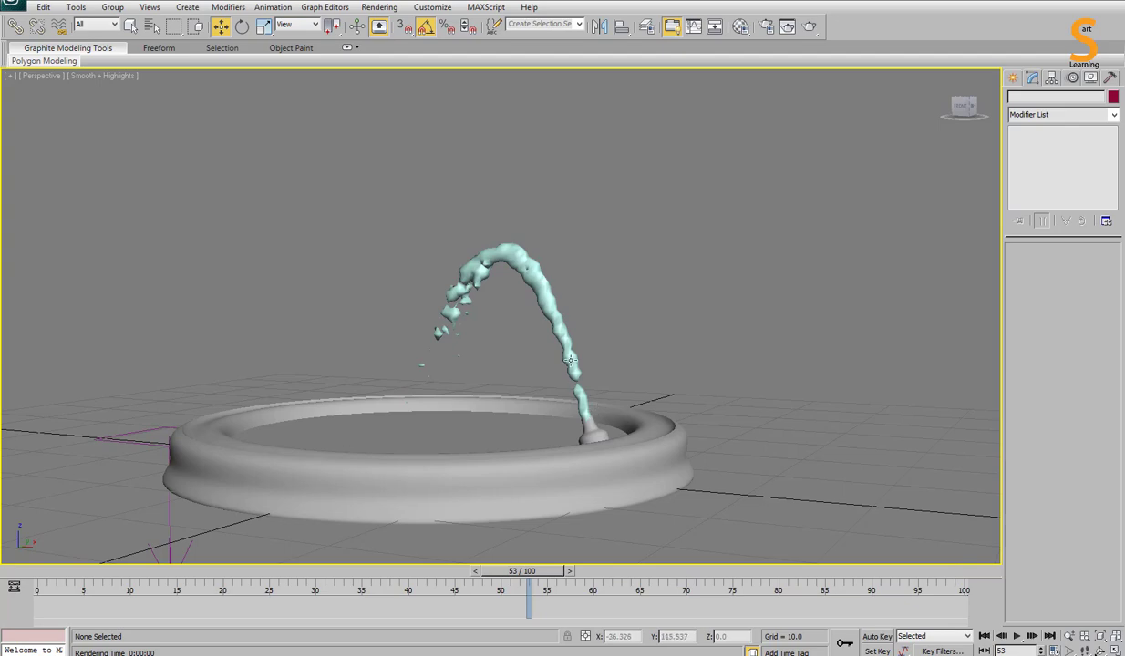
pyautogui.click(569, 360)
# Open the fountain group, select its nozzle together with the BlobMesh, and show them in a maximized Top view.
pyautogui.hotkey('alt', 'w')
pyautogui.click(758, 178)
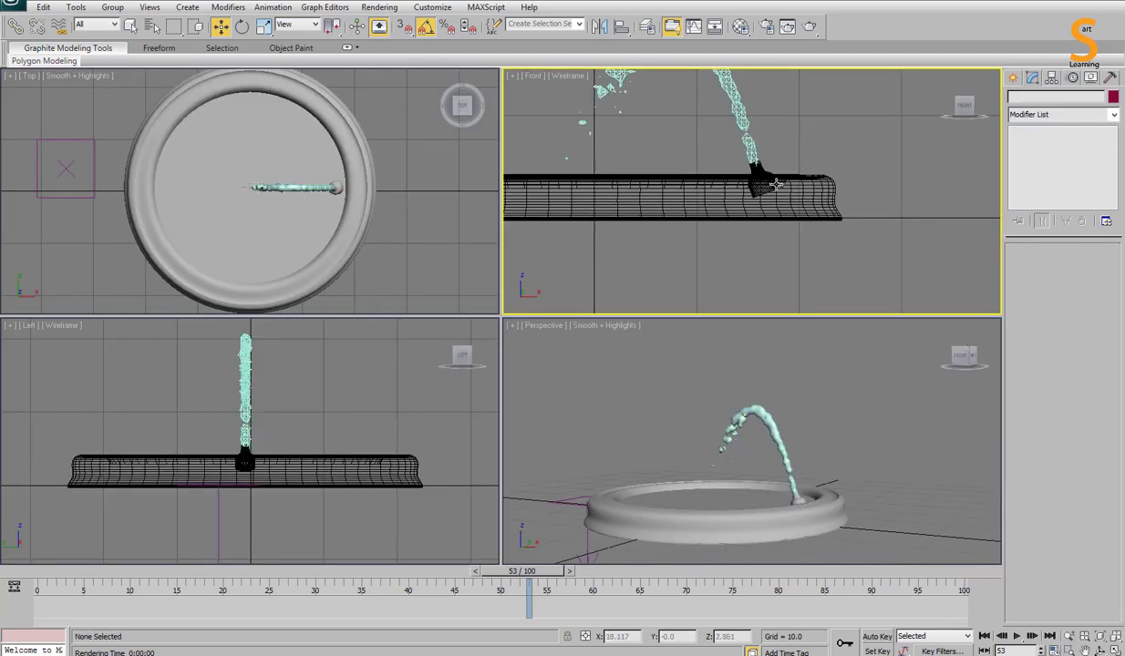
pyautogui.click(113, 7)
pyautogui.click(142, 61)
pyautogui.click(757, 168)
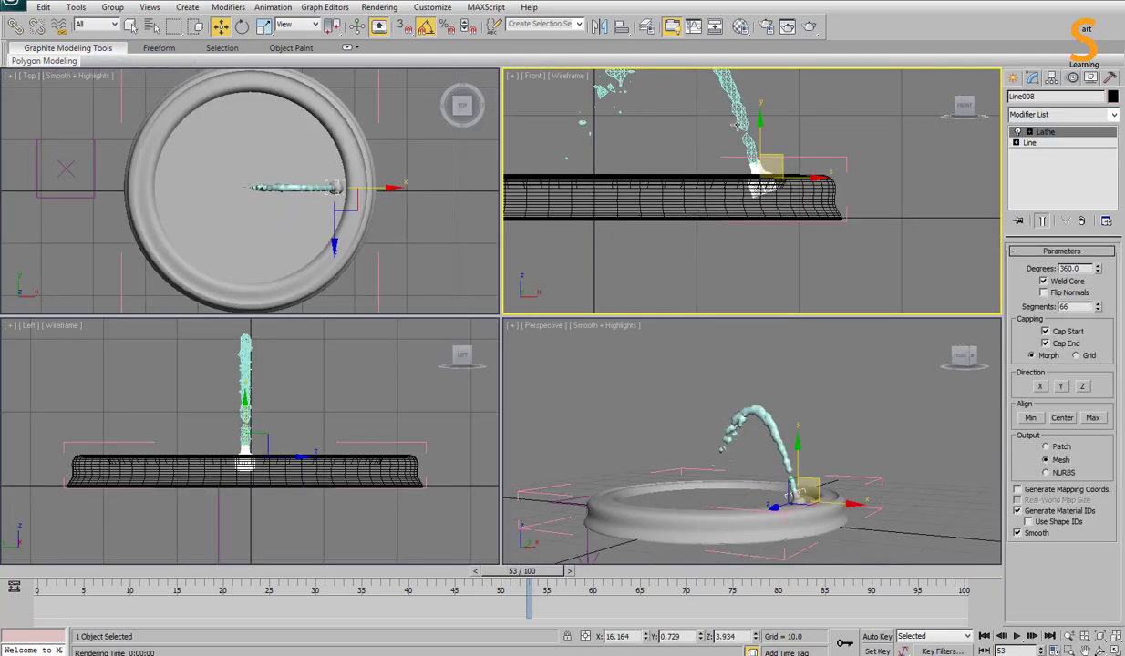
pyautogui.keyDown('ctrl'); pyautogui.click(737, 115); pyautogui.keyUp('ctrl')
pyautogui.hotkey('alt', 'w')
pyautogui.rightClick(291, 161)
pyautogui.click(217, 159)
pyautogui.press('t')
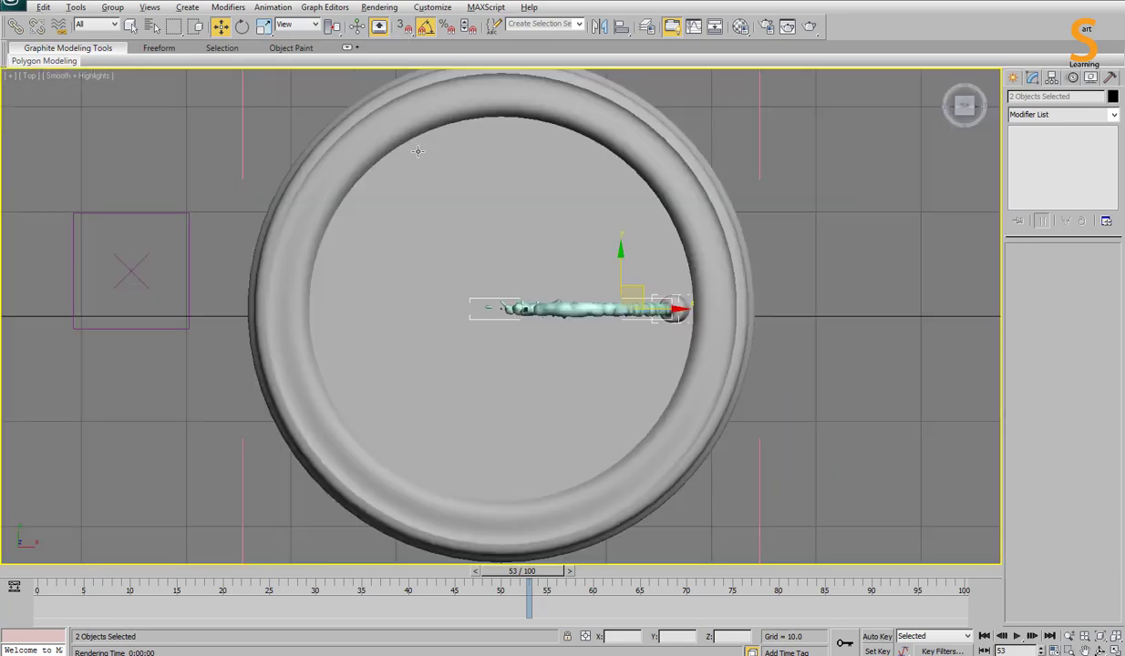
# Align only the pivots of the nozzle and BlobMesh to the centre of the fountain basin.
pyautogui.click(1051, 77)
pyautogui.click(1061, 162)
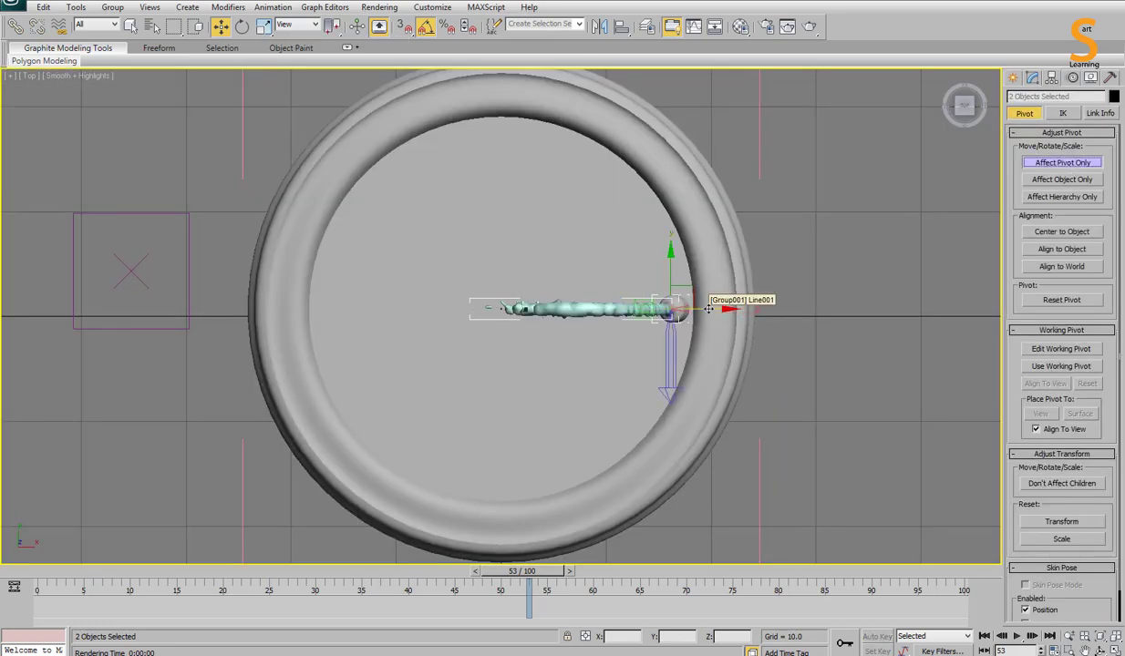
pyautogui.hotkey('alt', 'a')
pyautogui.click(706, 388)
pyautogui.press('Return')
# Leave pivot editing and rotate-clone the nozzle and BlobMesh by 50 degrees around the basin's centre, making 7 copies.
pyautogui.press('e')
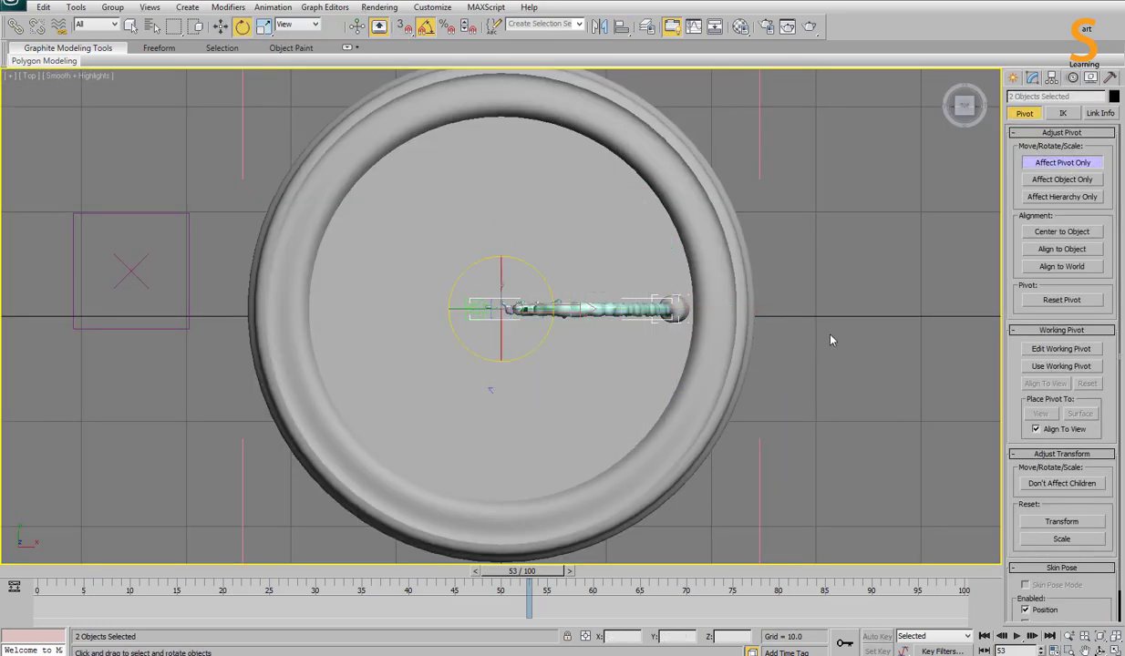
pyautogui.click(1066, 164)
pyautogui.keyDown('shift'); pyautogui.moveTo(529, 276); pyautogui.dragTo(550, 249); pyautogui.keyUp('shift')
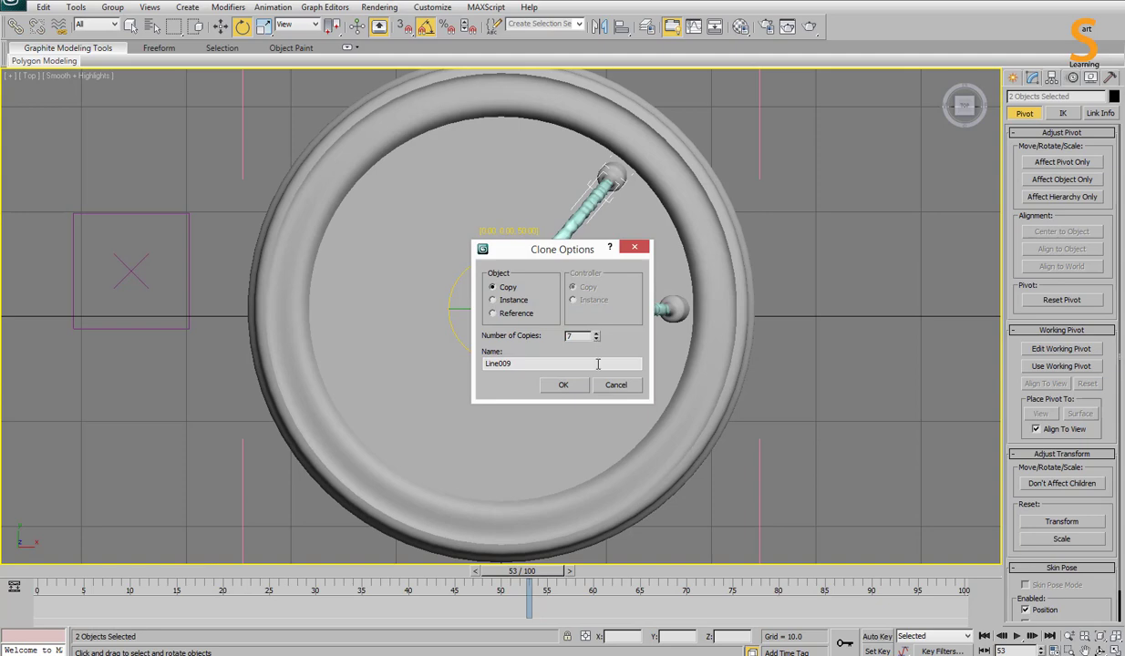
pyautogui.click(570, 384)
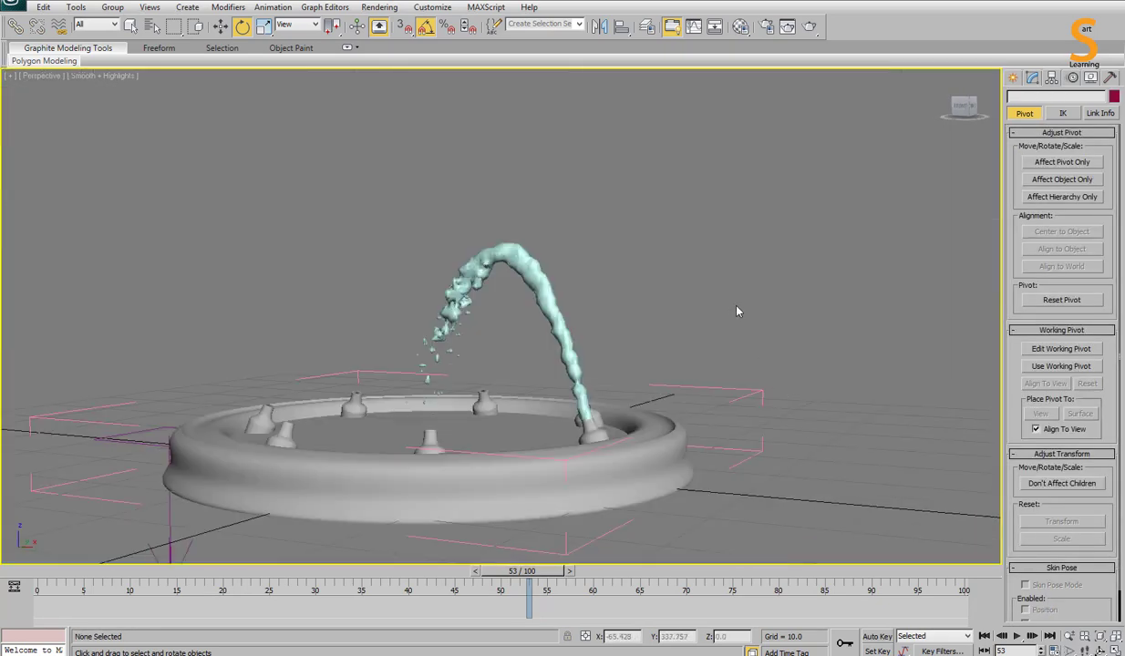
# Render frame 53 of the Perspective view to check the fountain's water jet.
pyautogui.hotkey('shift', 'q')
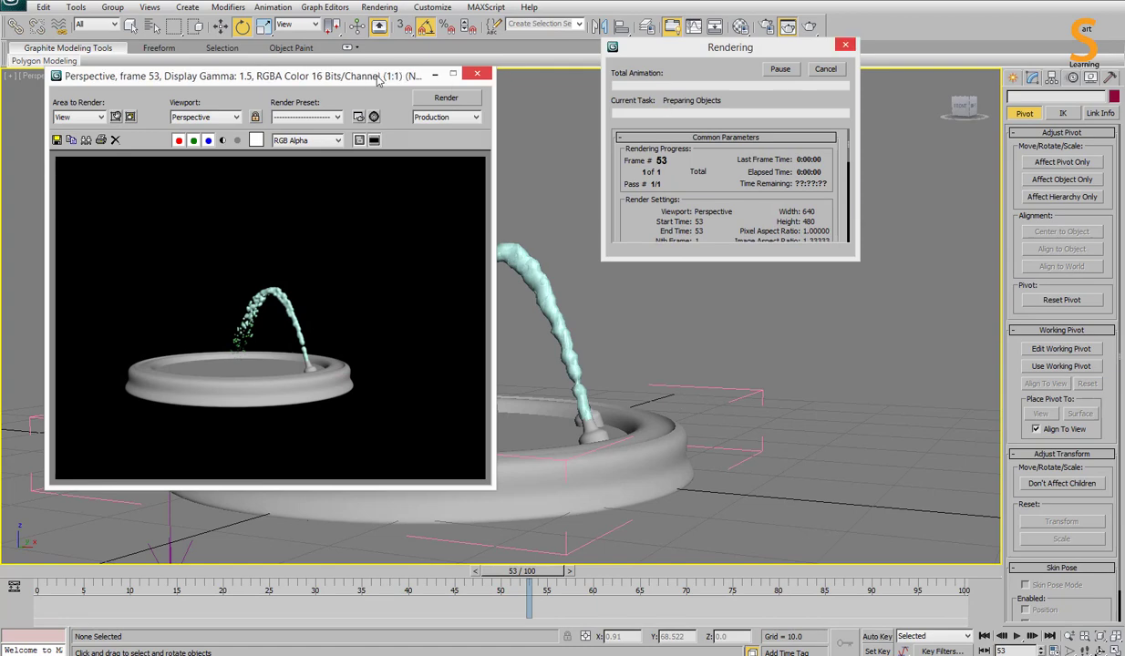
pyautogui.click(476, 73)
# In the Top view, rotate-clone the BlobMesh jet around the basin's centre as instances so every nozzle gets one.
pyautogui.click(562, 288)
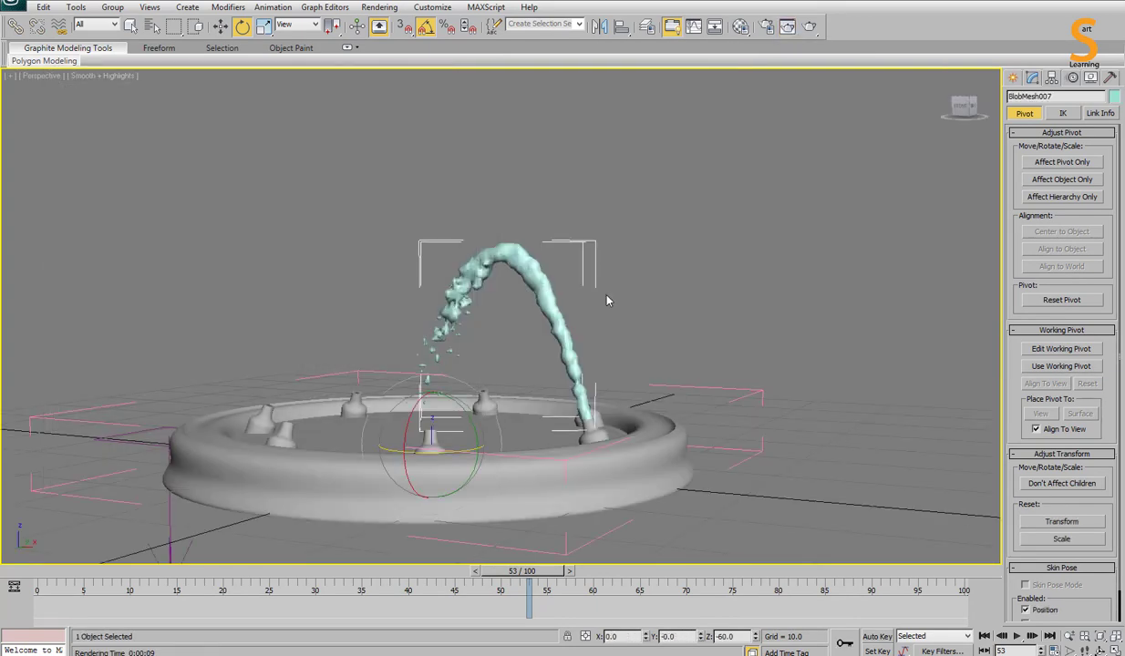
pyautogui.press('F3')
pyautogui.keyDown('alt'); pyautogui.moveTo(626, 297); pyautogui.dragTo(592, 330, button='middle'); pyautogui.keyUp('alt')
pyautogui.press('w')
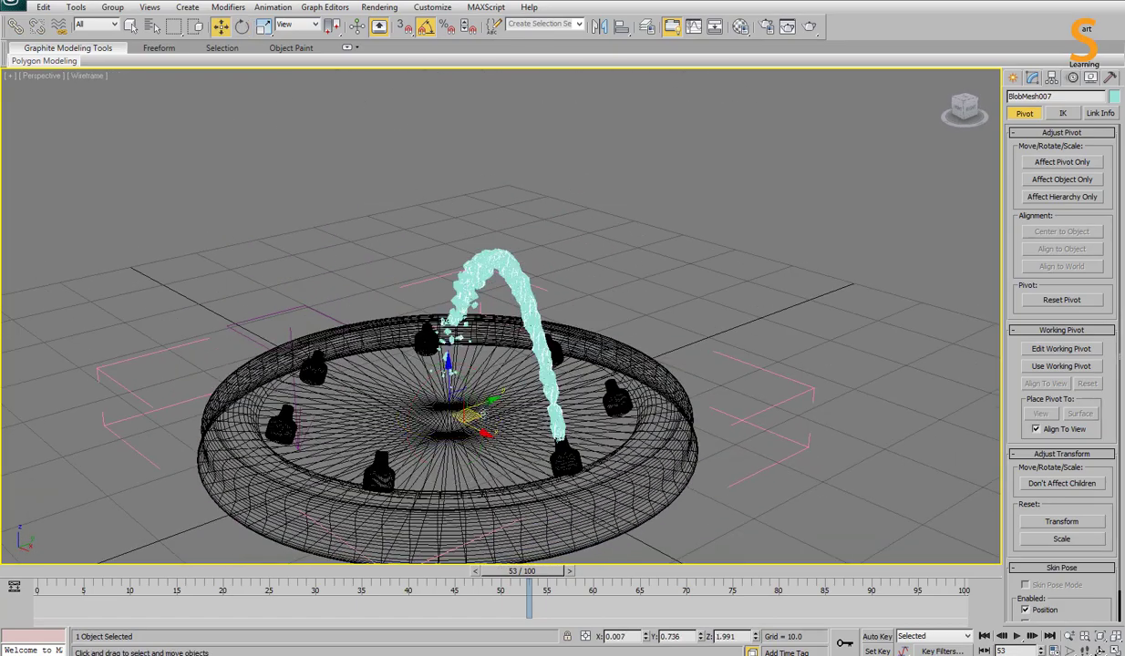
pyautogui.press('t')
pyautogui.press('F3')
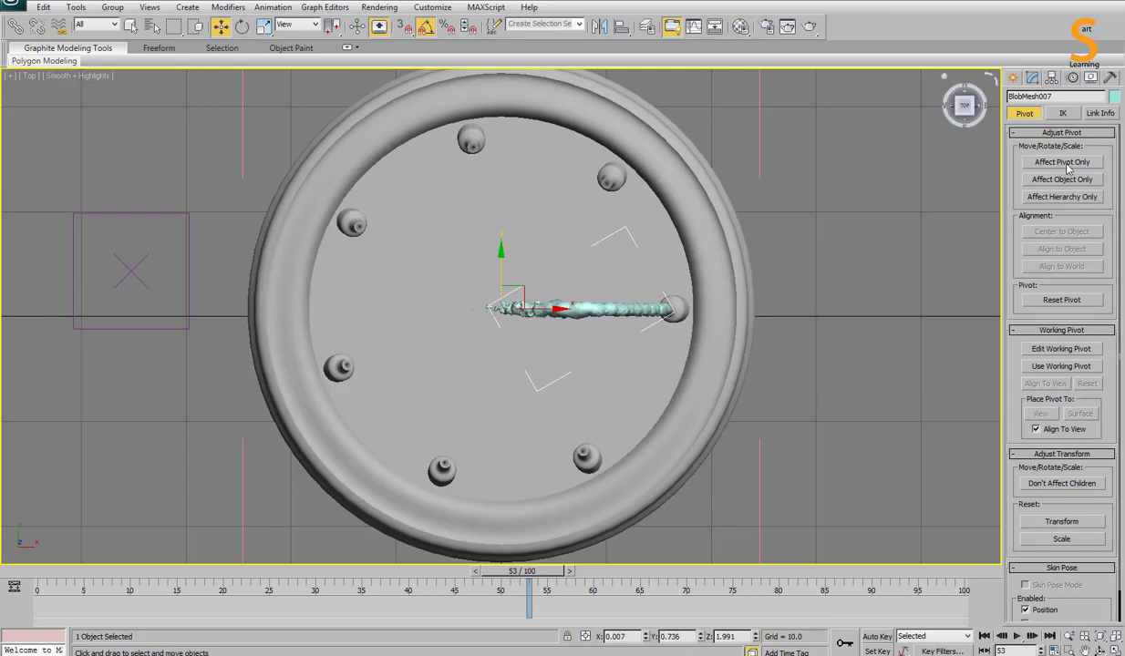
pyautogui.press('e')
pyautogui.moveTo(541, 274)
pyautogui.keyDown('shift'); pyautogui.mouseDown()
pyautogui.moveTo(542, 255)
pyautogui.moveTo(524, 244)
pyautogui.mouseUp(); pyautogui.keyUp('shift')
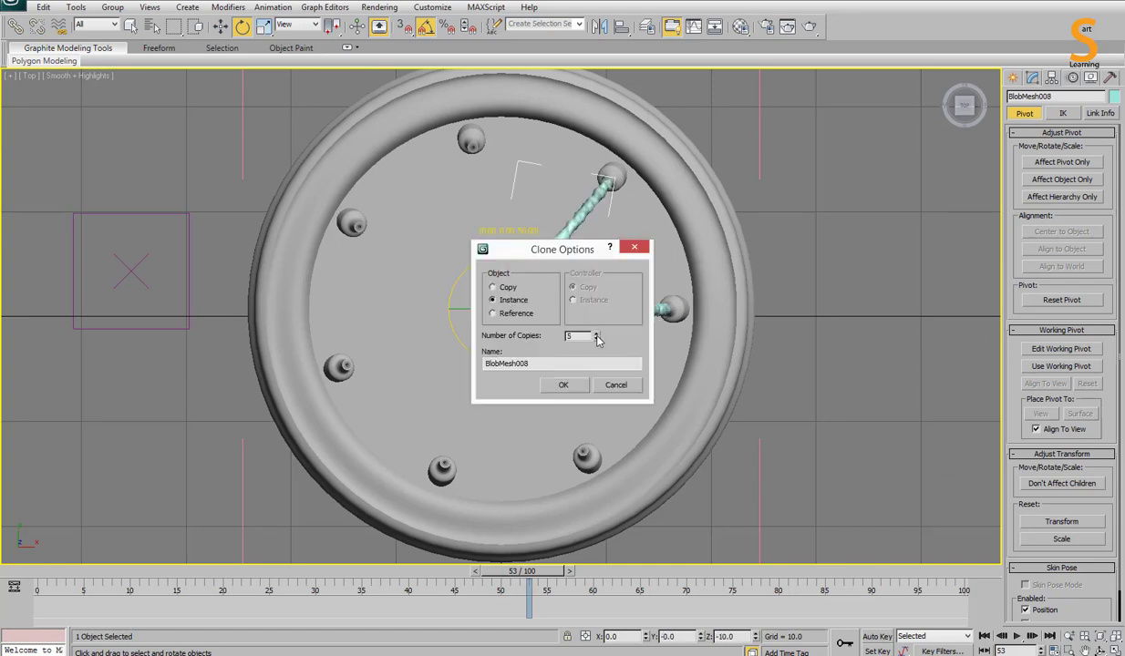
pyautogui.click(563, 385)
pyautogui.click(805, 424)
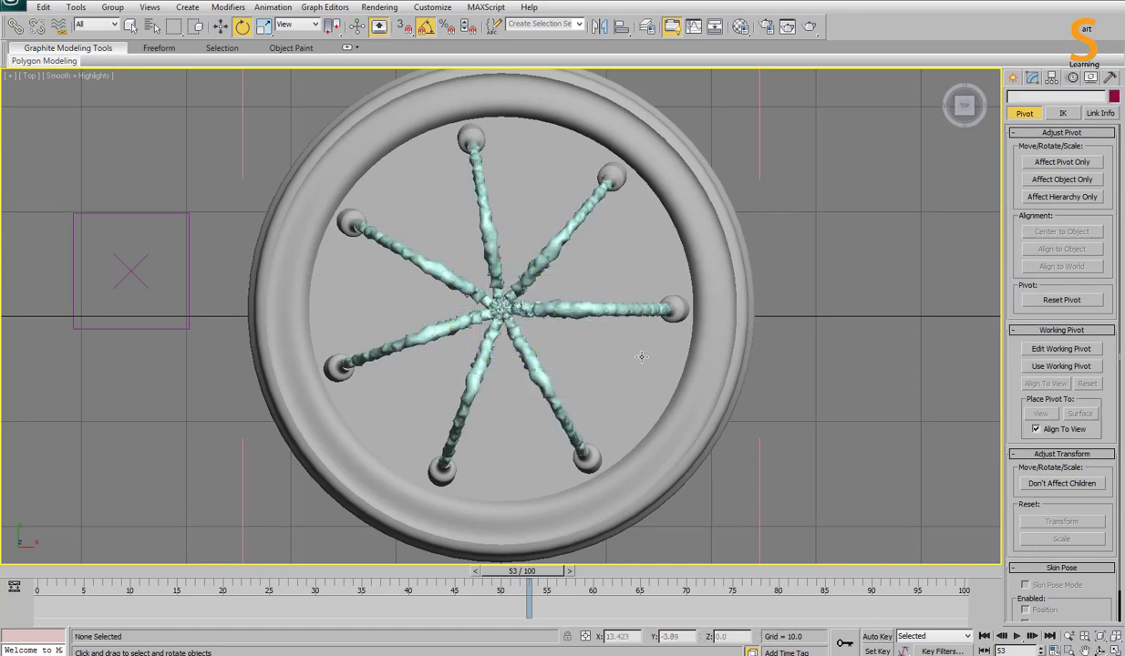
# Return to the maximized Perspective view and play the fountain animation from frame 0 in wireframe.
pyautogui.hotkey('alt', 'w')
pyautogui.click(804, 424)
pyautogui.hotkey('alt', 'w')
pyautogui.press('F3')
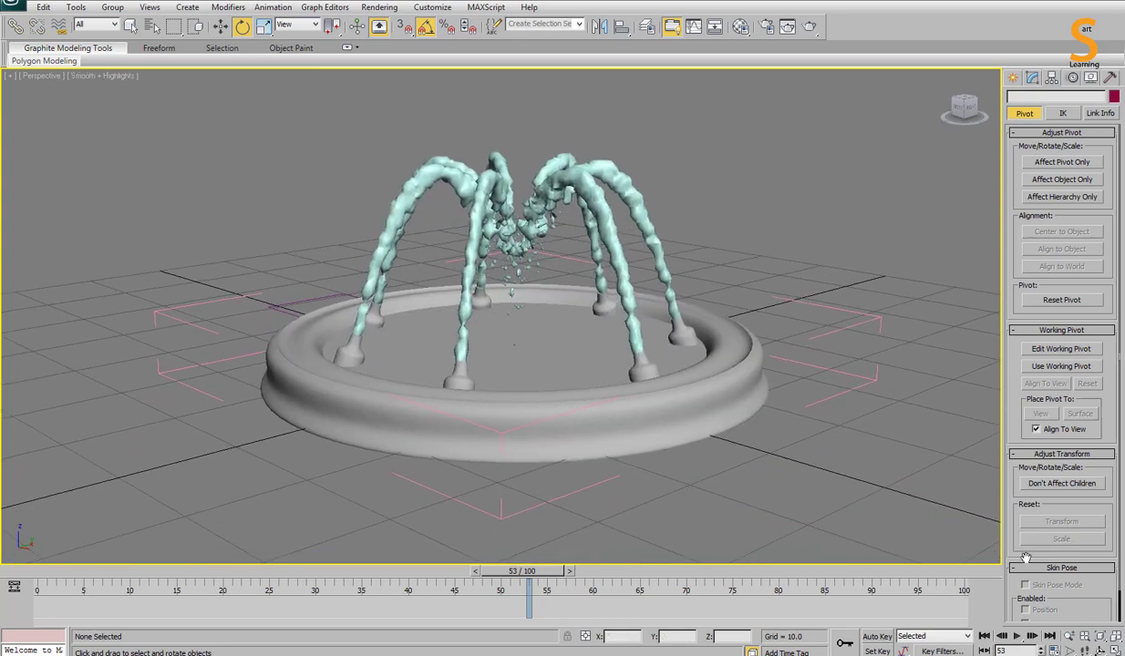
pyautogui.click(985, 636)
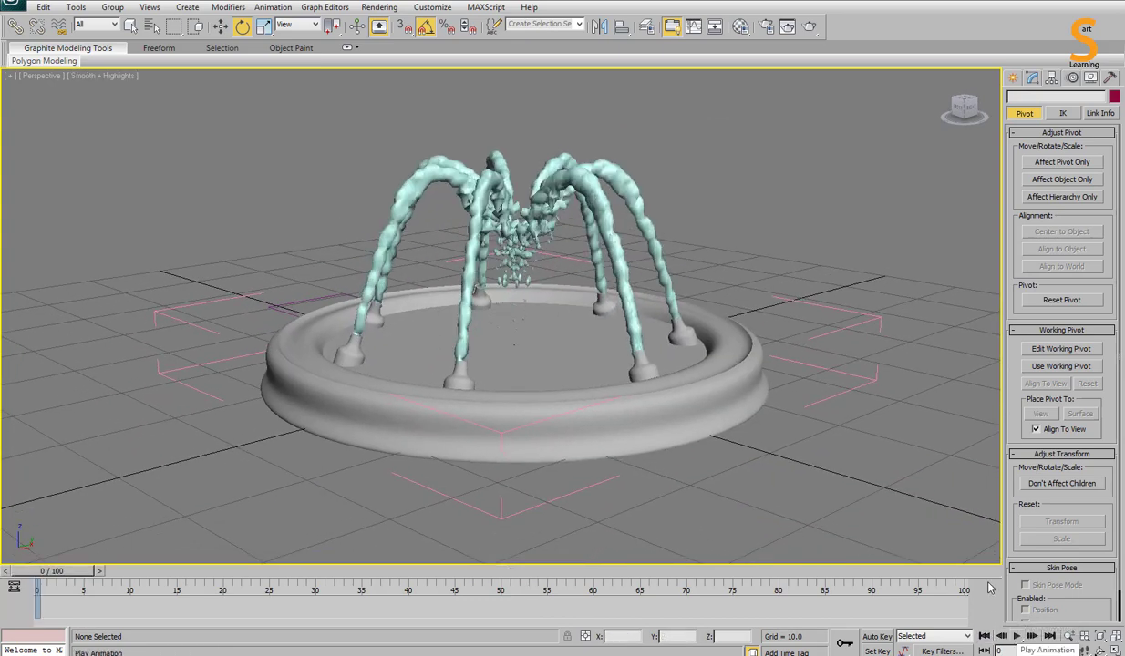
pyautogui.press('F3')
pyautogui.click(1016, 637)
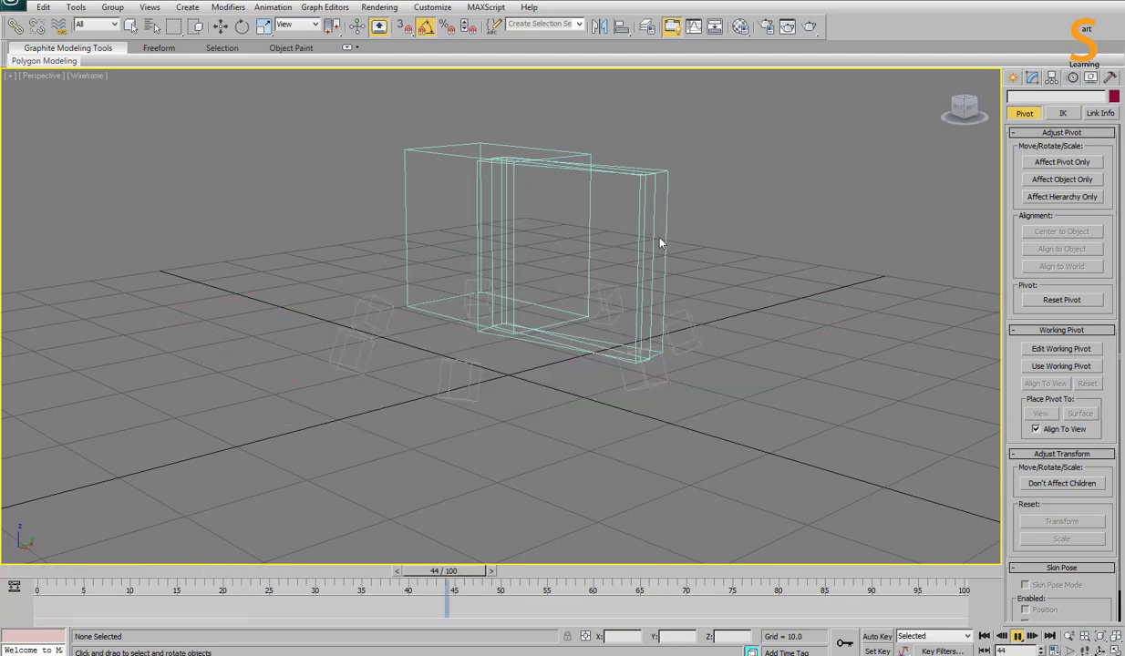
# Stop the playback, unhide all objects and set the Super Spray emitter's particle rate to 10.
pyautogui.rightClick(756, 235)
pyautogui.click(768, 177)
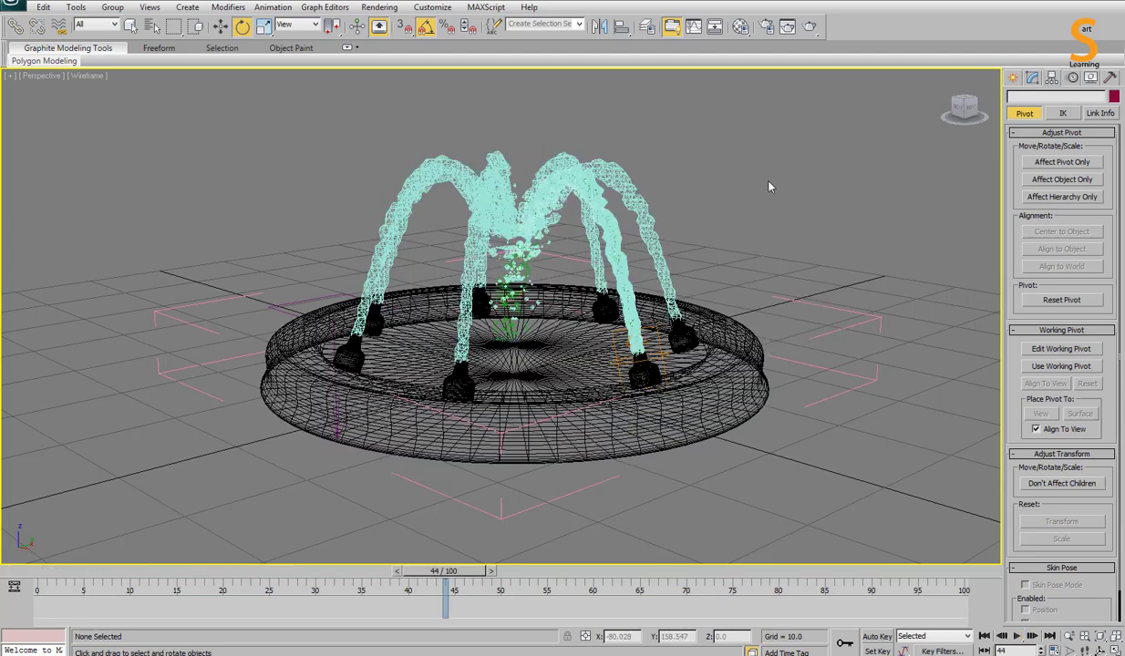
pyautogui.click(659, 334)
pyautogui.click(1032, 77)
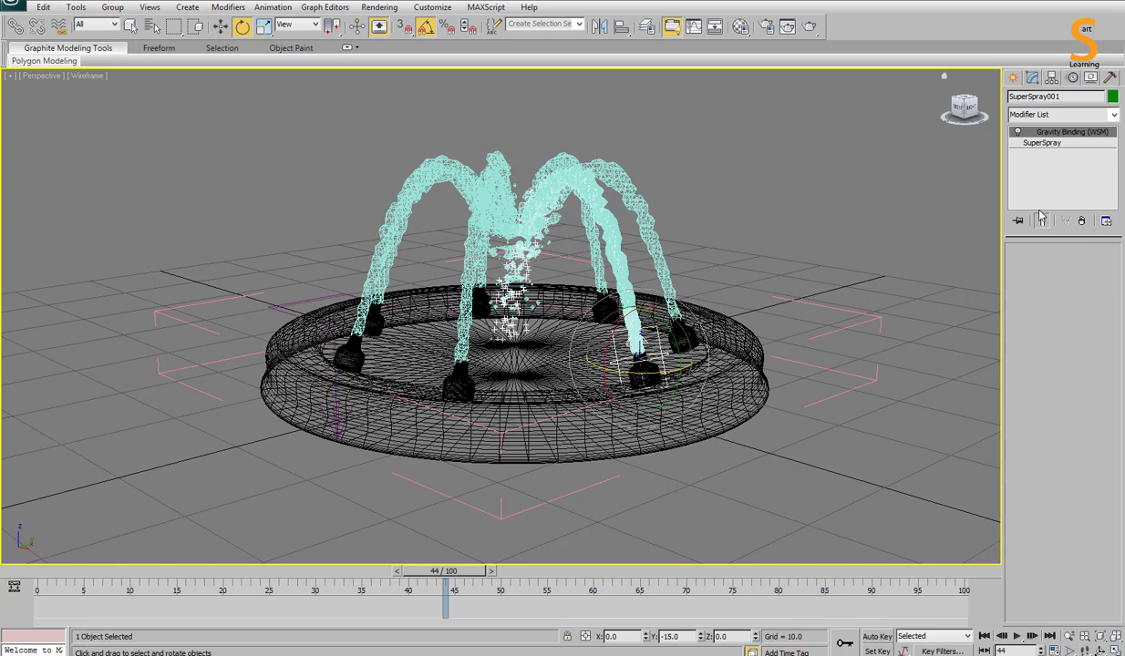
pyautogui.click(1039, 144)
pyautogui.scroll(3, 1038, 418)
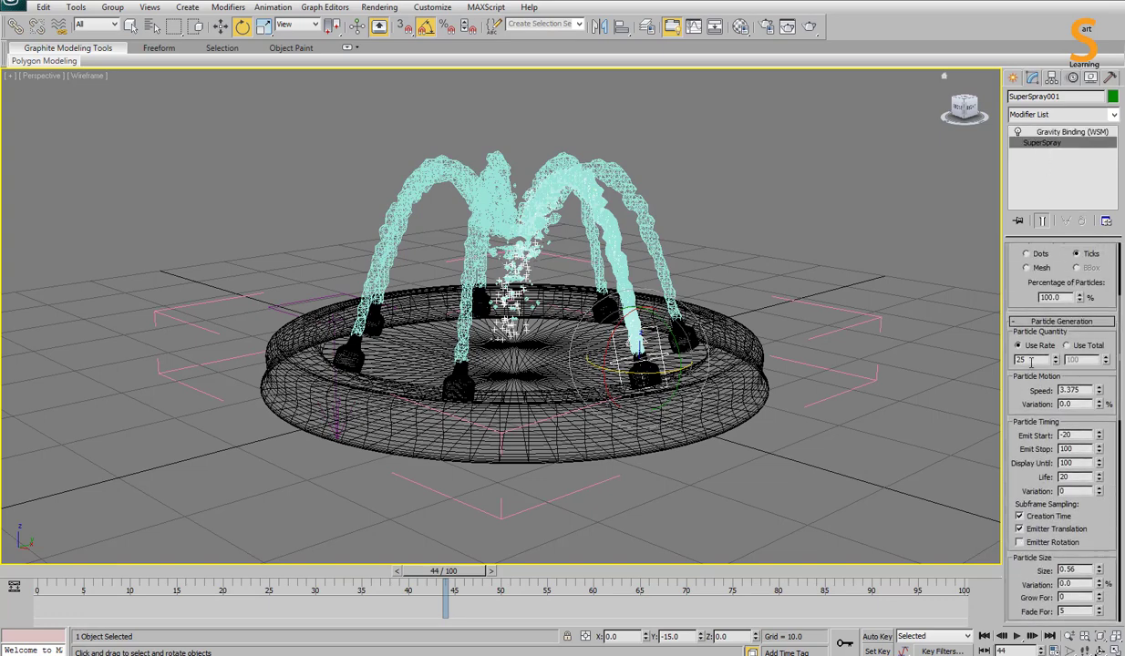
pyautogui.doubleClick(1031, 361)
pyautogui.press('Return')
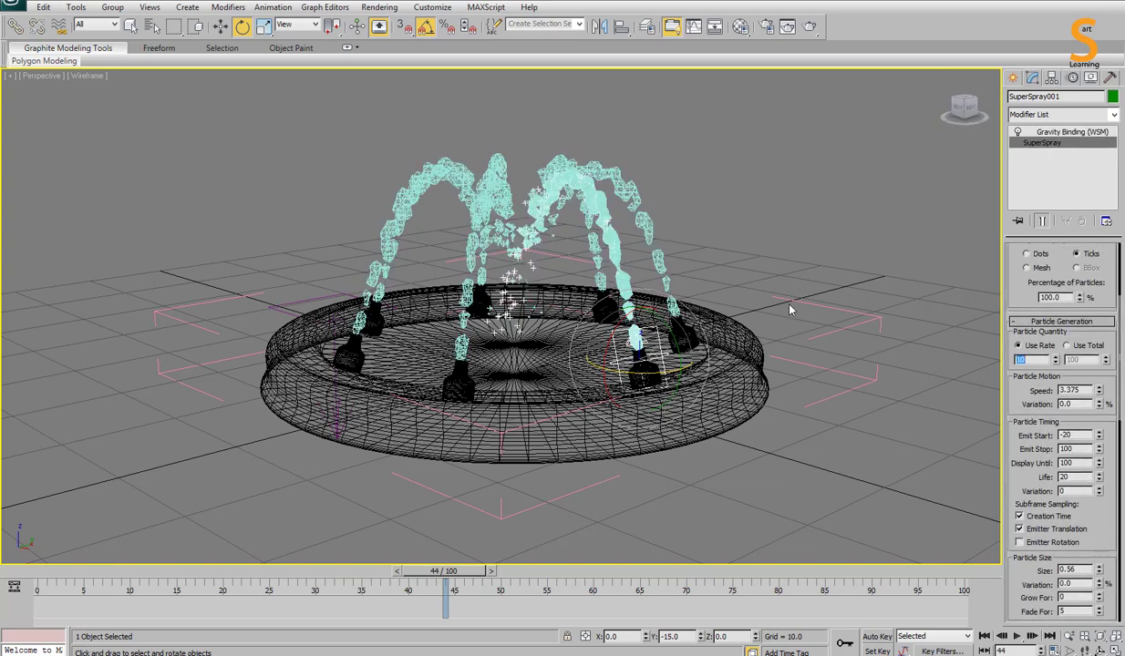
# Replay the animation from frame 0 and render frame 54 of the shaded Perspective view to check the thinner jets.
pyautogui.click(789, 310)
pyautogui.moveTo(444, 570); pyautogui.dragTo(4, 572)
pyautogui.press('e')
pyautogui.click(1017, 637)
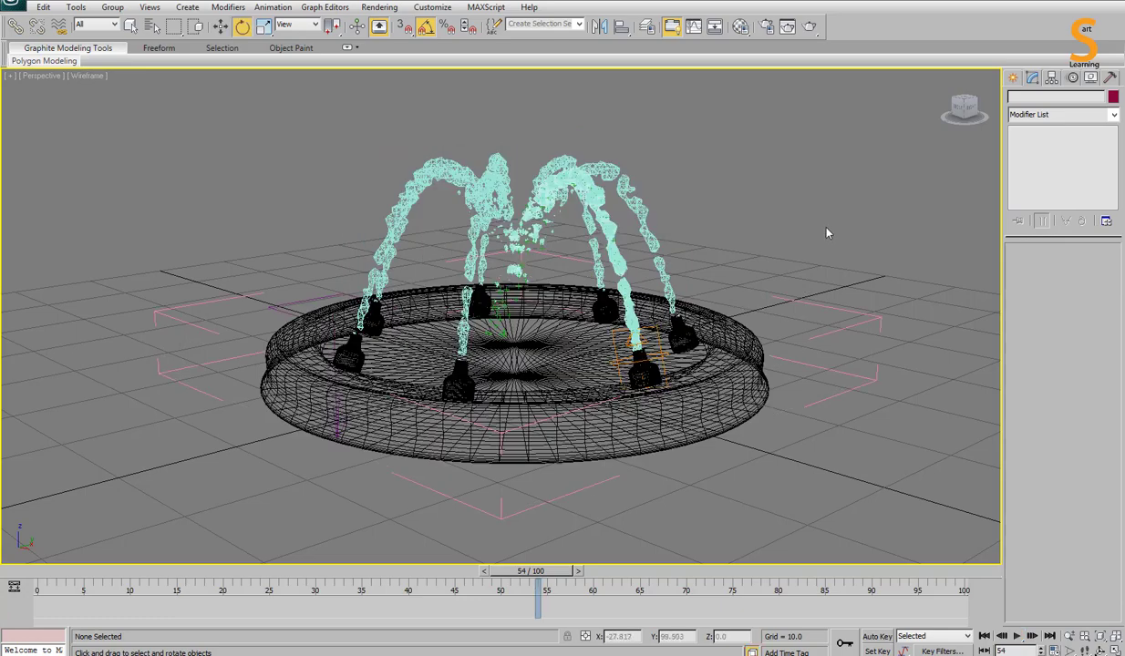
pyautogui.press('F3')
pyautogui.hotkey('shift', 'q')
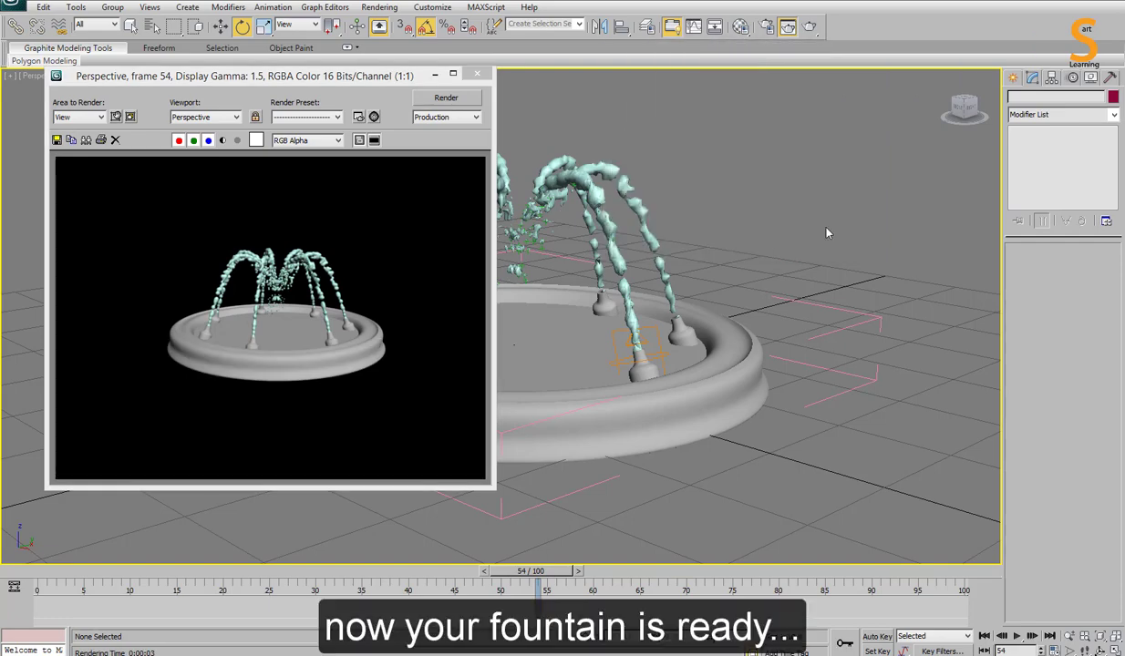
pyautogui.click(475, 75)
# Raise the Super Spray's particle rate for denser jets and hide the emitter.
pyautogui.click(656, 334)
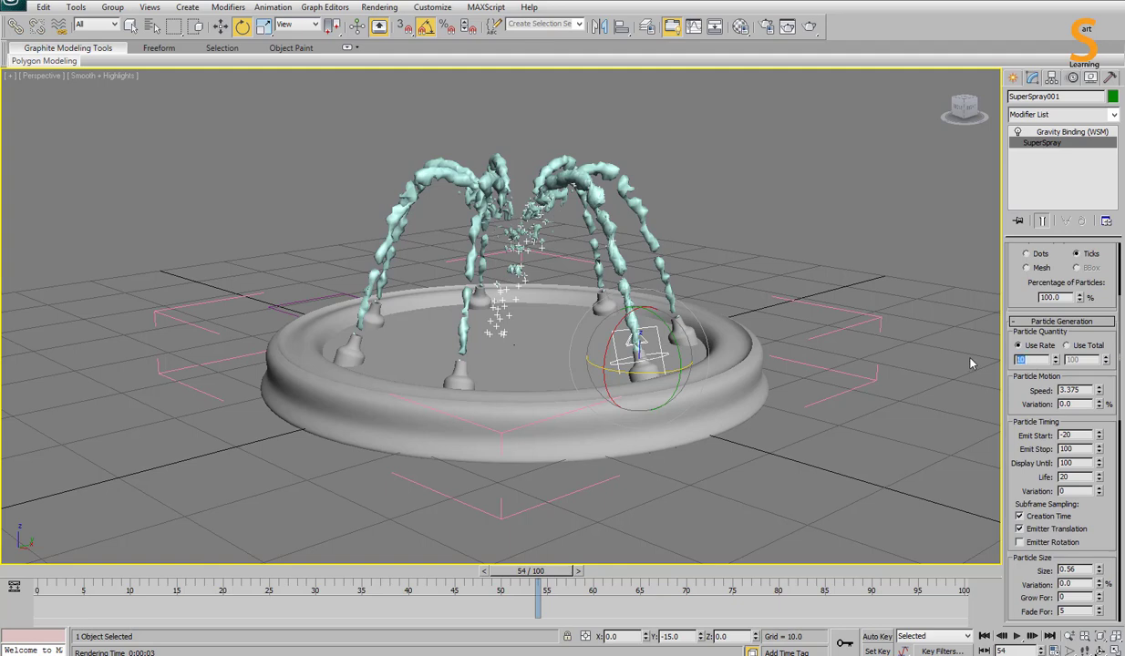
pyautogui.write('25')
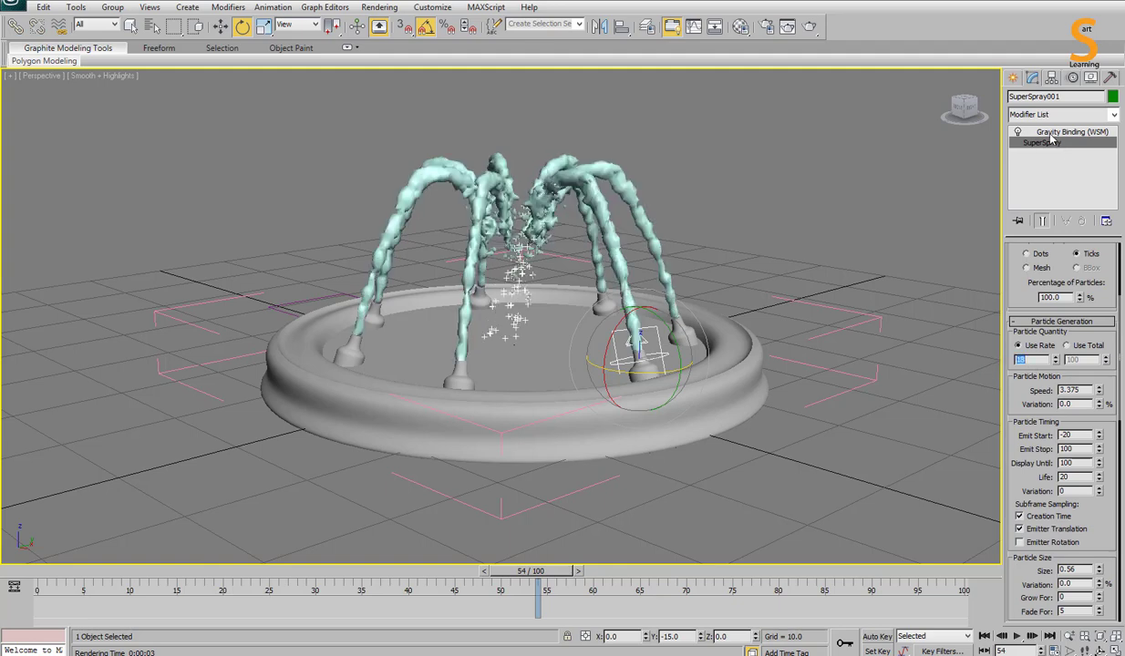
pyautogui.click(1016, 77)
pyautogui.moveTo(739, 241); pyautogui.dragTo(866, 258, button='middle')
pyautogui.rightClick(866, 258)
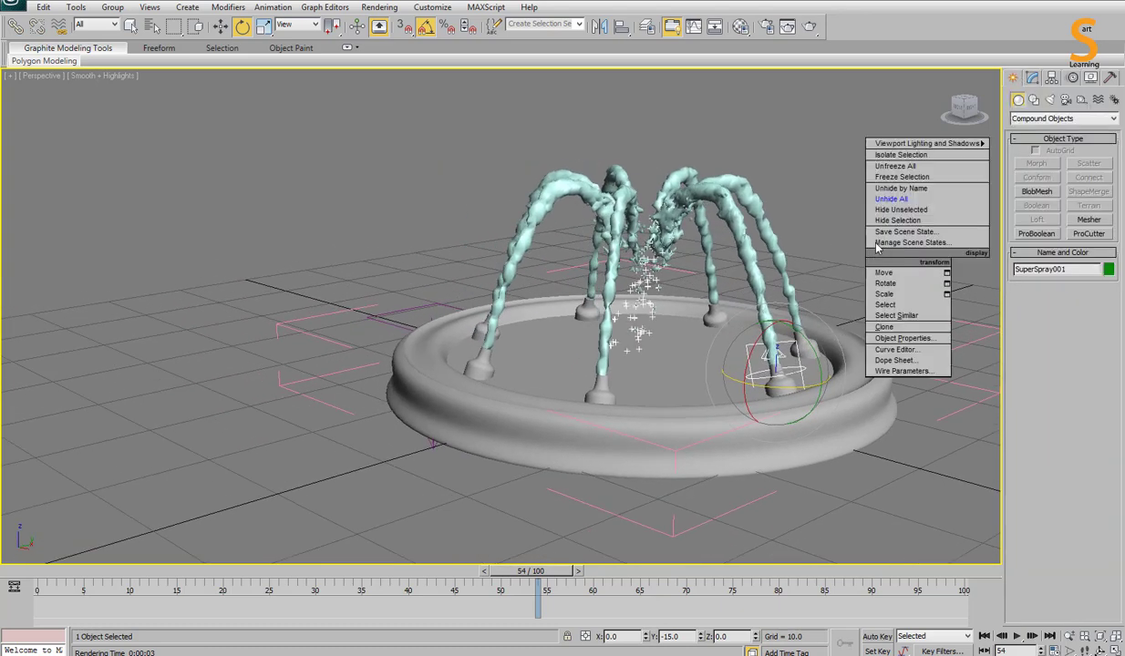
pyautogui.click(883, 224)
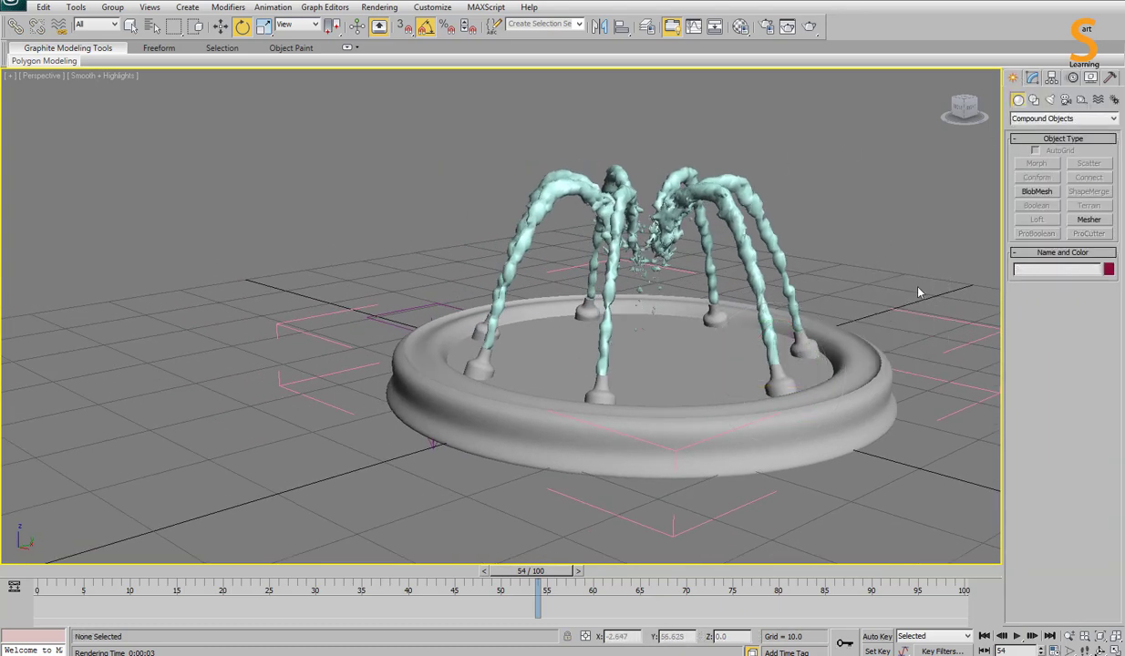
# Select the BlobMesh water jets together and assign the 02 - Default material to them.
pyautogui.click(943, 340)
pyautogui.click(877, 174)
pyautogui.hotkey('ctrl', 'a')
pyautogui.moveTo(477, 156)
pyautogui.mouseDown()
pyautogui.moveTo(489, 176)
pyautogui.moveTo(848, 212)
pyautogui.mouseUp()
pyautogui.press('m')
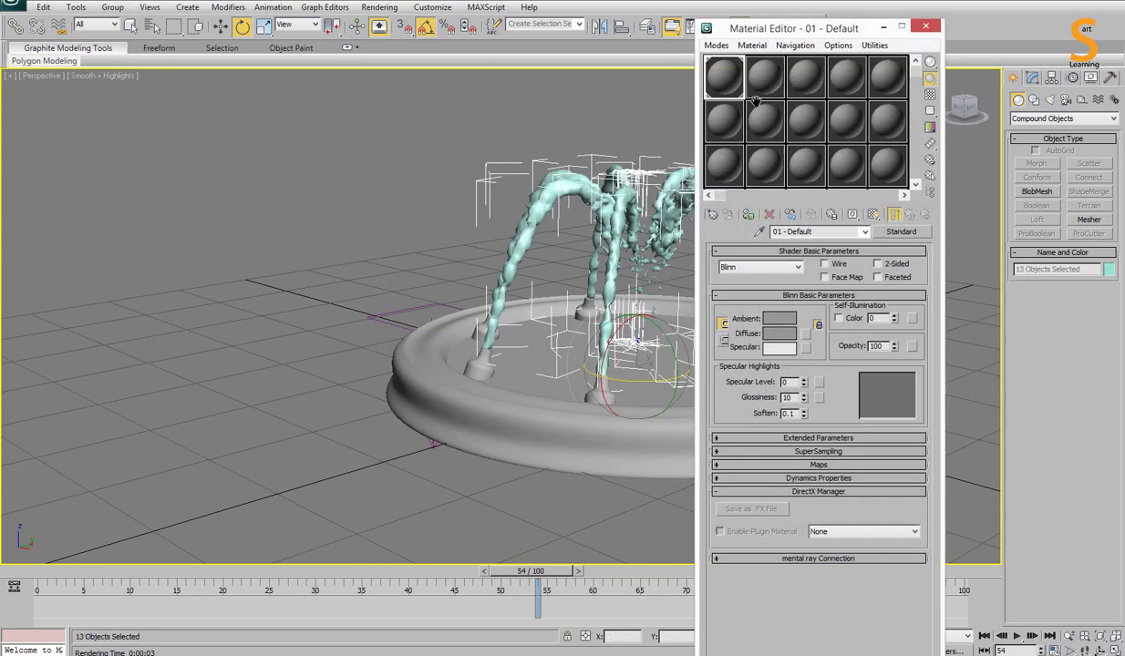
pyautogui.click(764, 84)
pyautogui.click(749, 215)
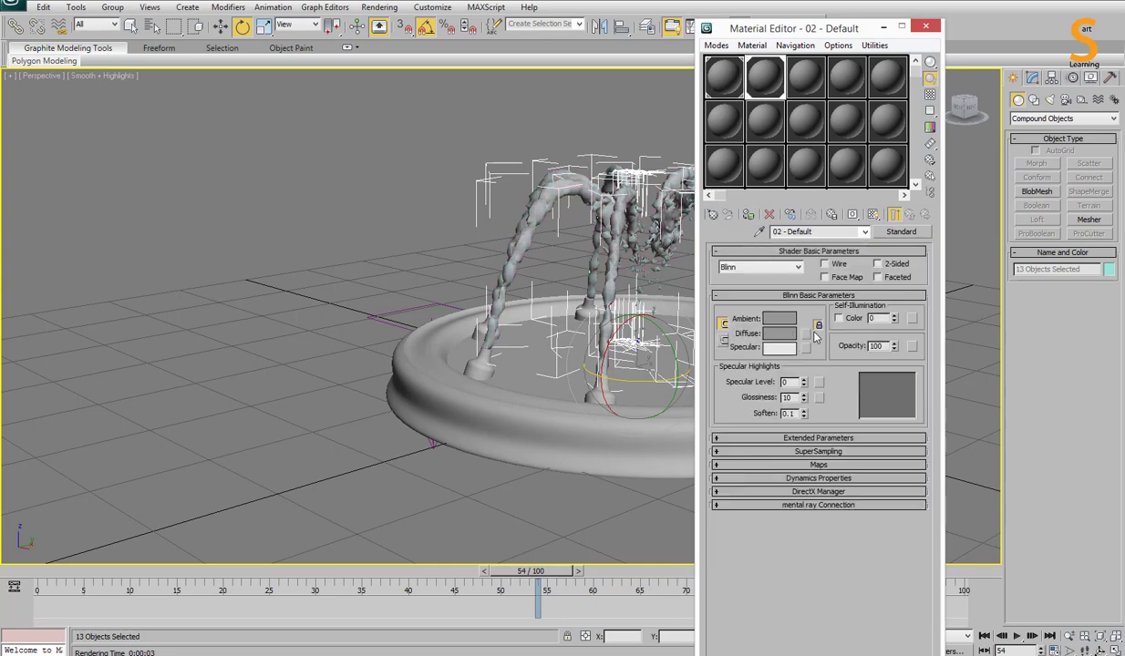
# Change the water material's type to Raytrace and set its Reflect colour to near-white.
pyautogui.click(879, 231)
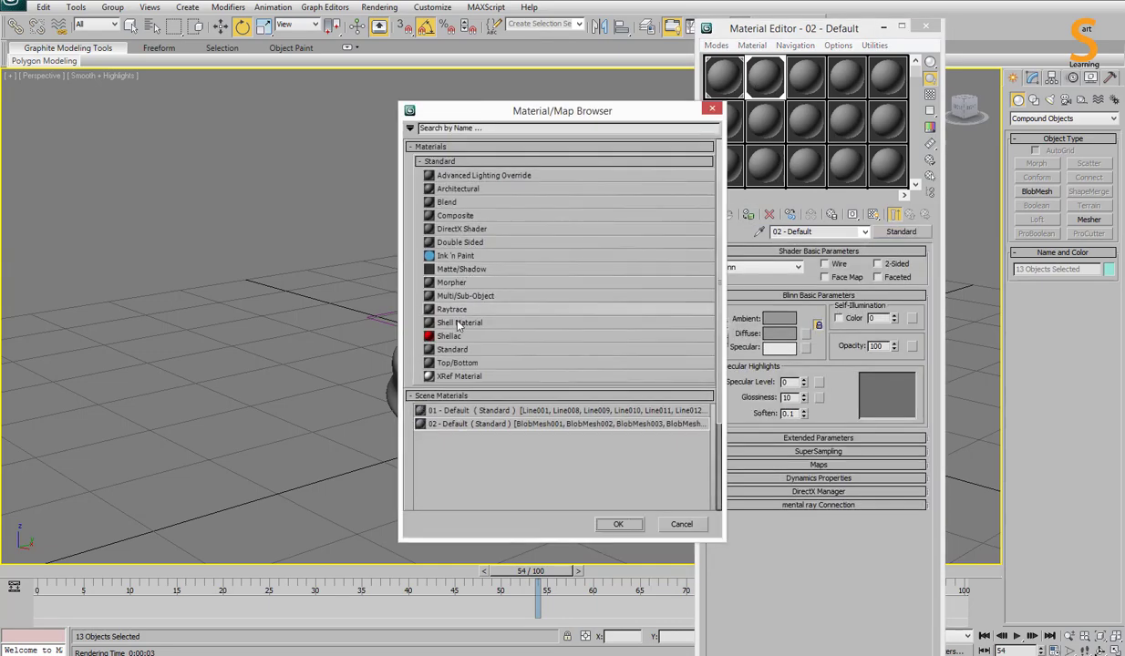
pyautogui.doubleClick(443, 309)
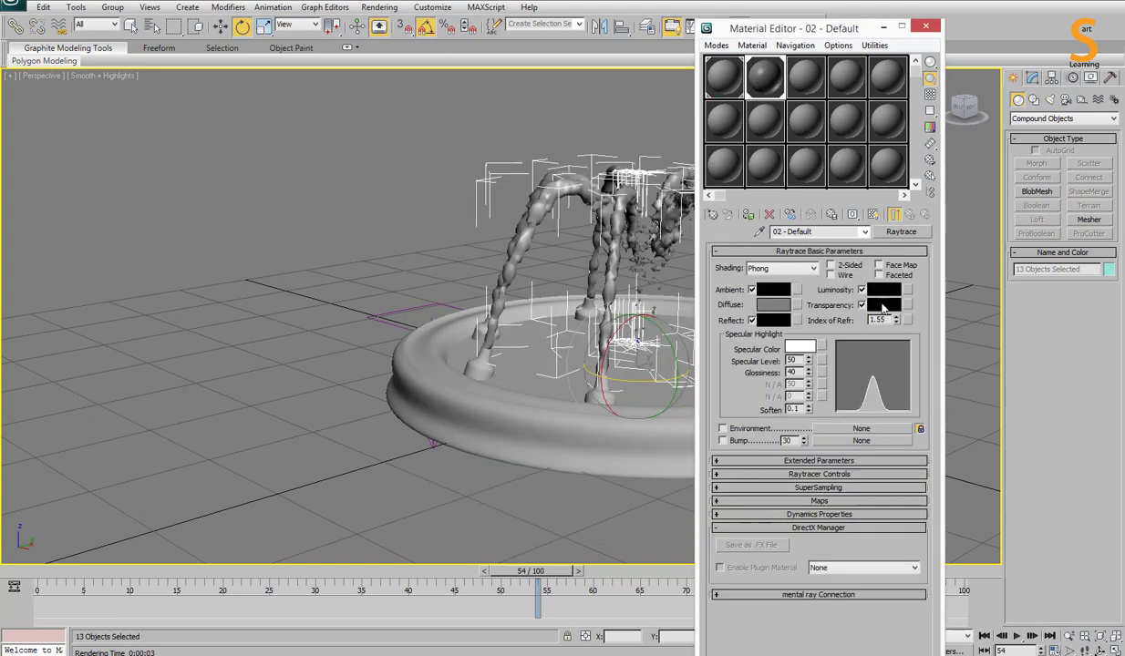
pyautogui.click(777, 321)
pyautogui.moveTo(385, 82); pyautogui.dragTo(384, 163)
pyautogui.click(491, 180)
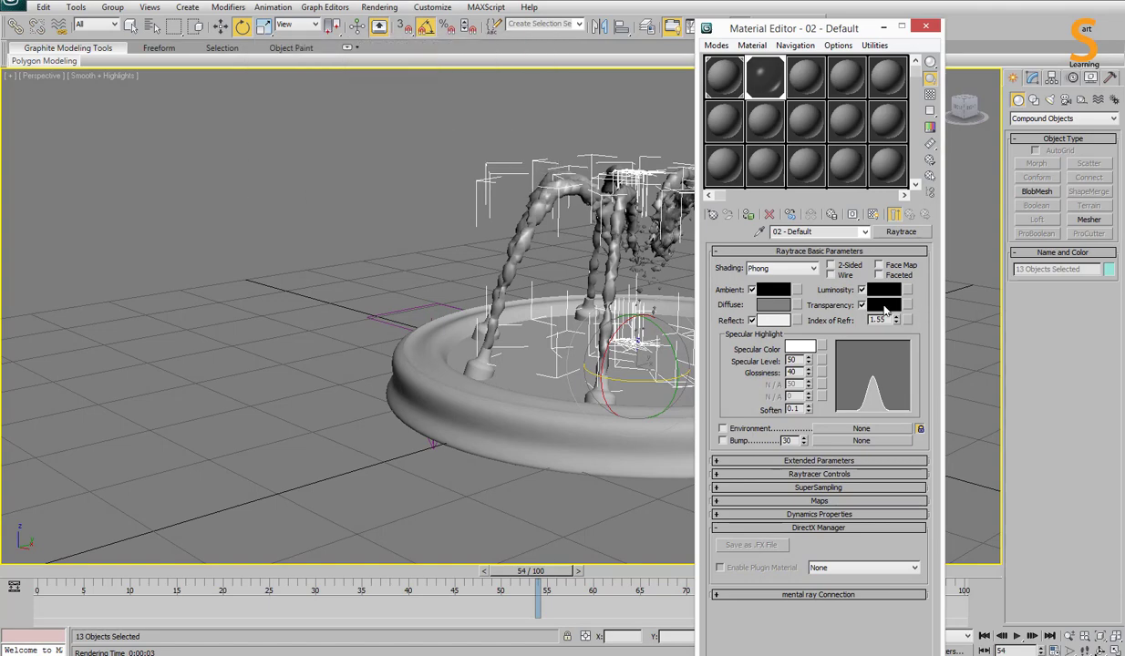
# Set the water material's Transparency colour to RGB 240, 240, 240 and its Diffuse colour to blue RGB 97, 123, 153.
pyautogui.click(888, 307)
pyautogui.moveTo(393, 79); pyautogui.dragTo(392, 165)
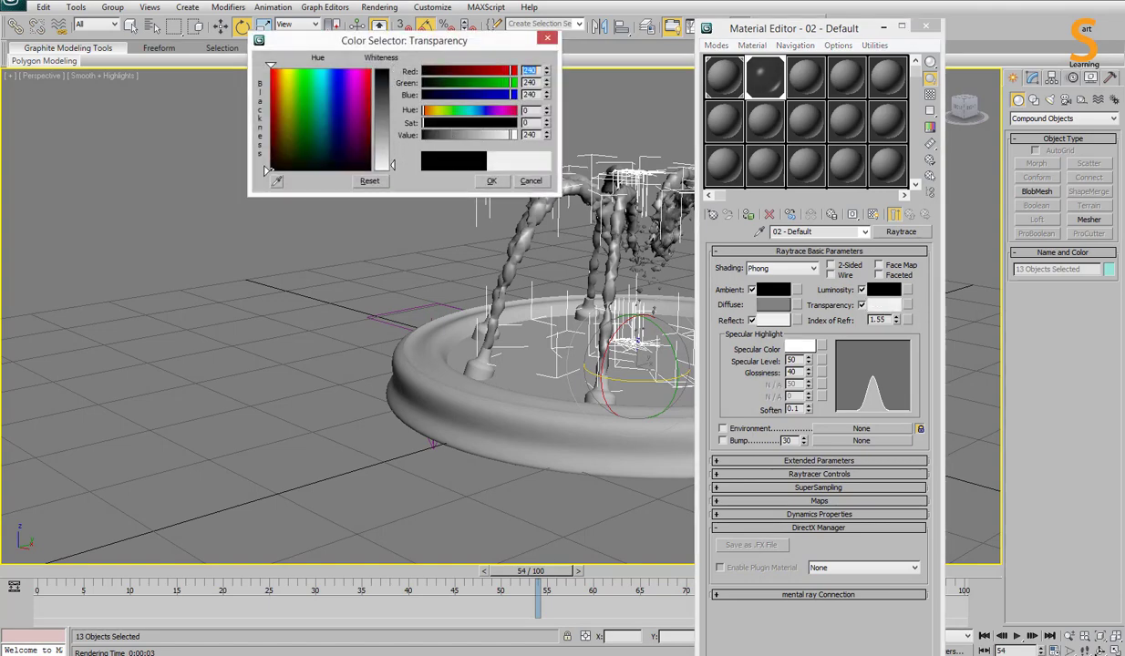
pyautogui.click(491, 180)
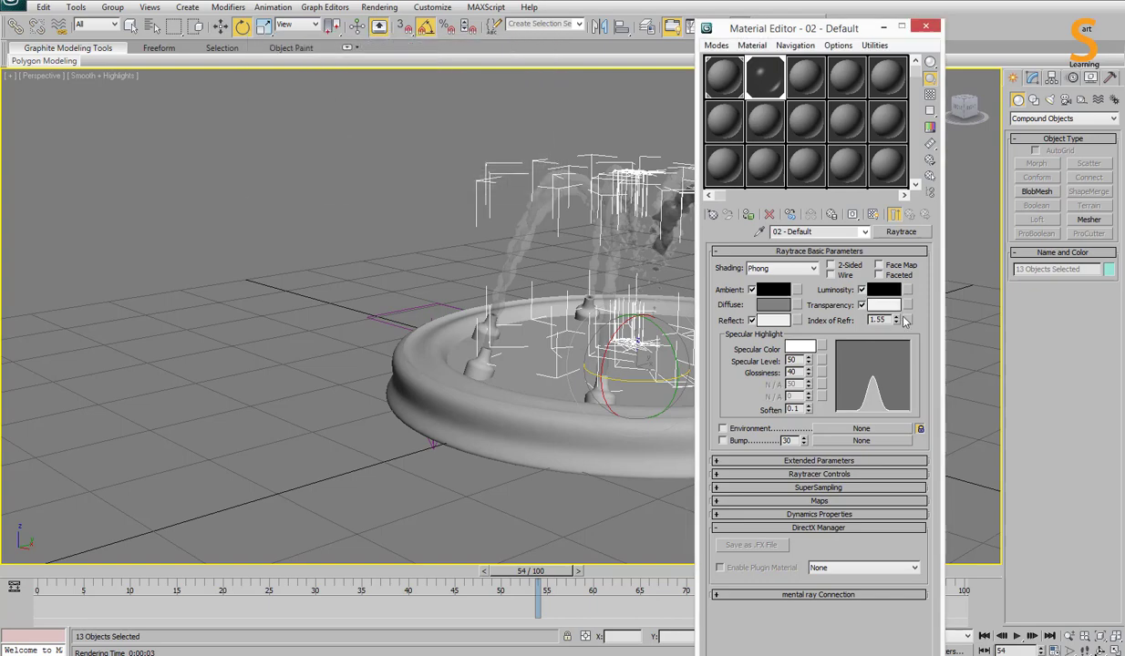
pyautogui.click(779, 305)
pyautogui.click(331, 139)
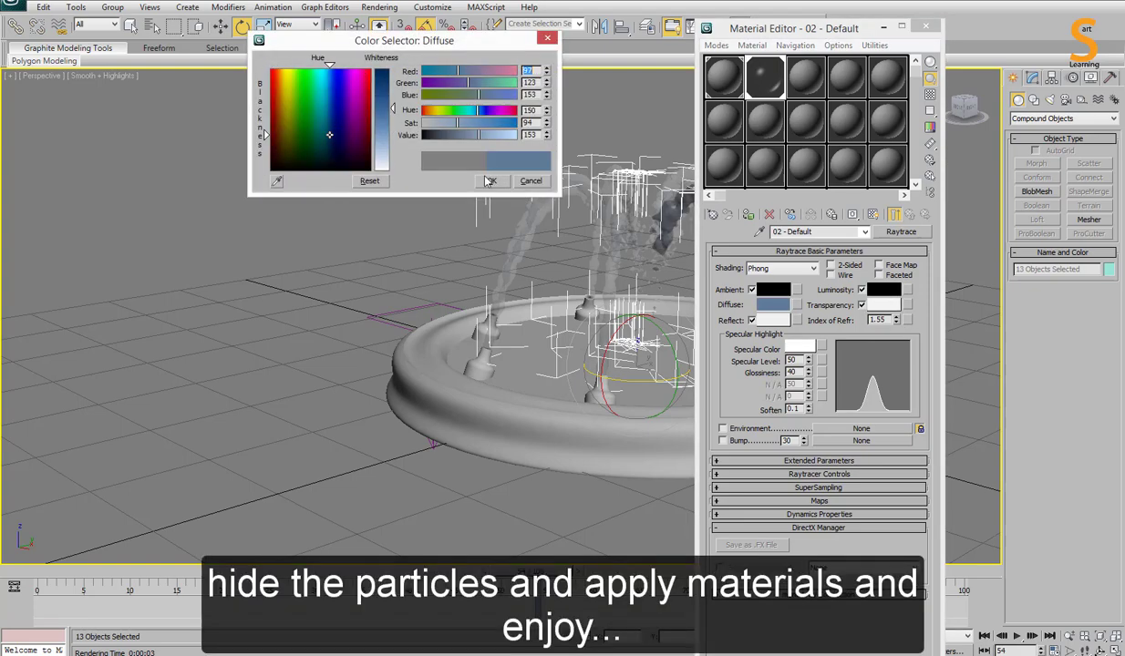
pyautogui.click(491, 180)
# Enable Fog in the water material's Advanced Transparency, give it a dark blue colour and close the Material Editor.
pyautogui.click(781, 461)
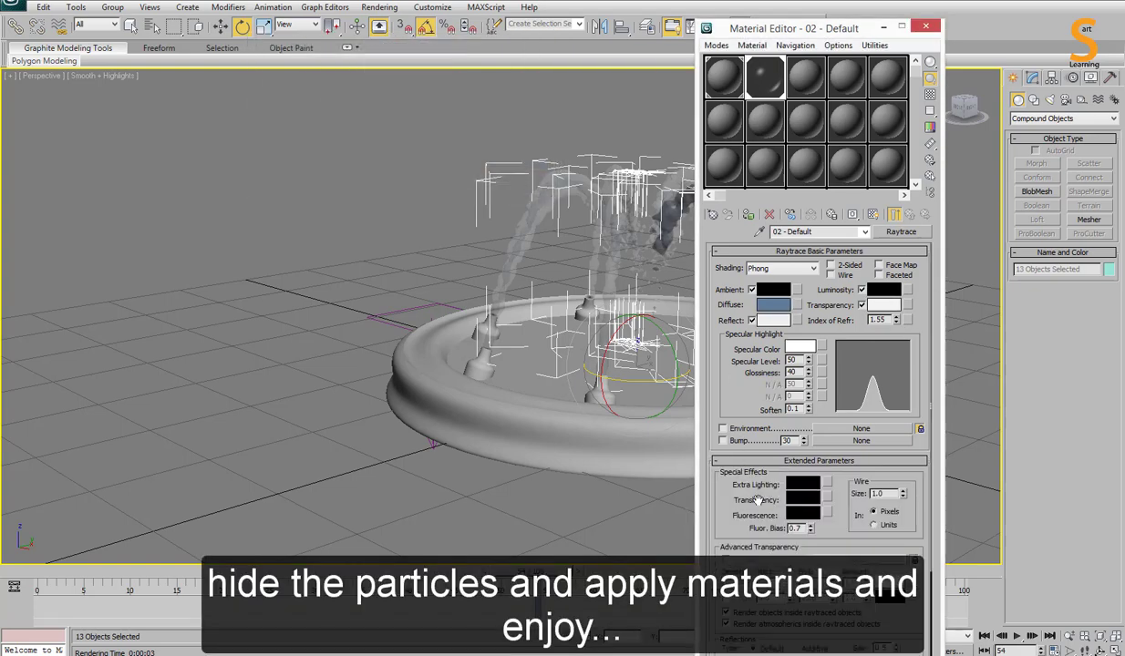
pyautogui.scroll(-5, 729, 481)
pyautogui.click(726, 479)
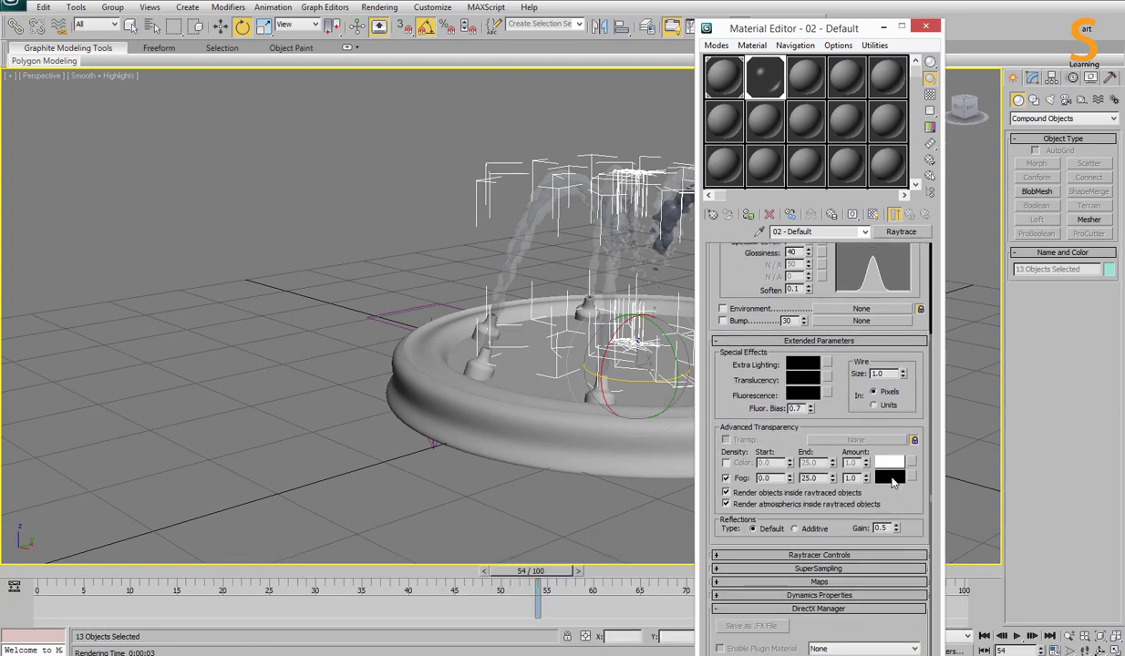
pyautogui.click(889, 476)
pyautogui.click(330, 155)
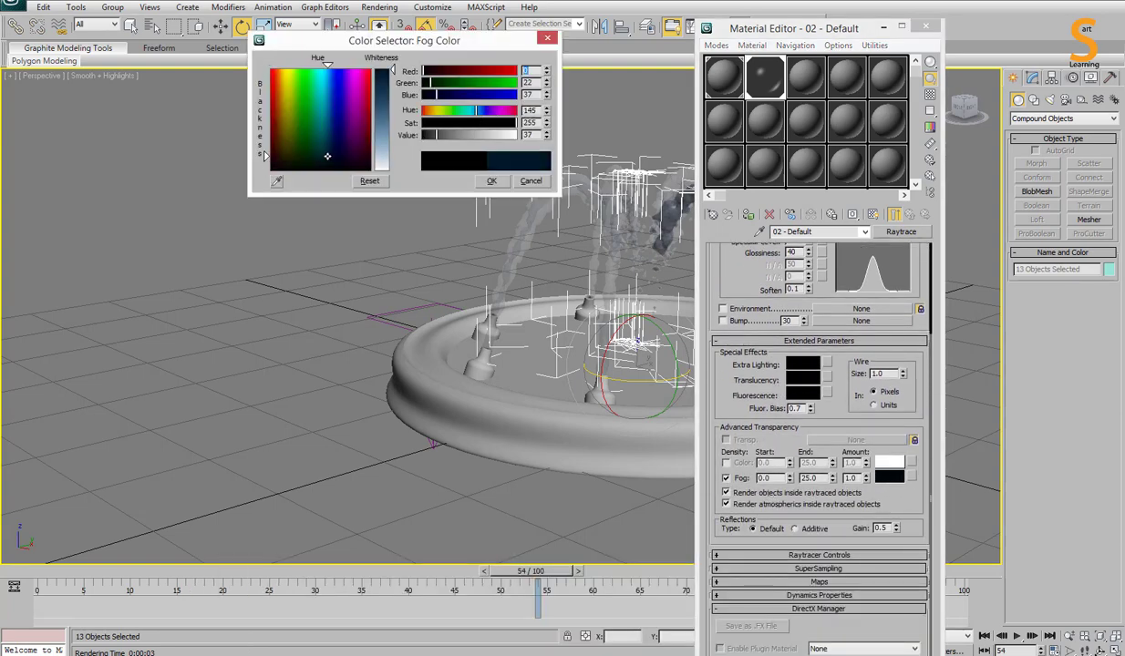
pyautogui.click(491, 182)
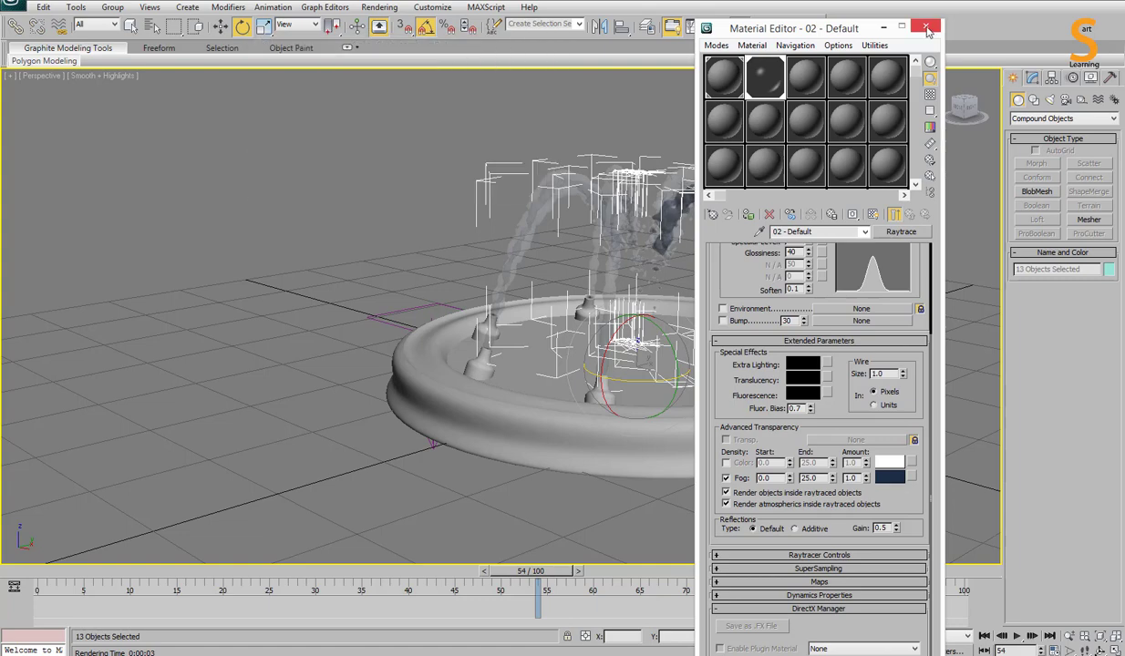
pyautogui.click(925, 26)
# Select all objects of the fountain scene and combine them into one group.
pyautogui.click(881, 216)
pyautogui.click(832, 416)
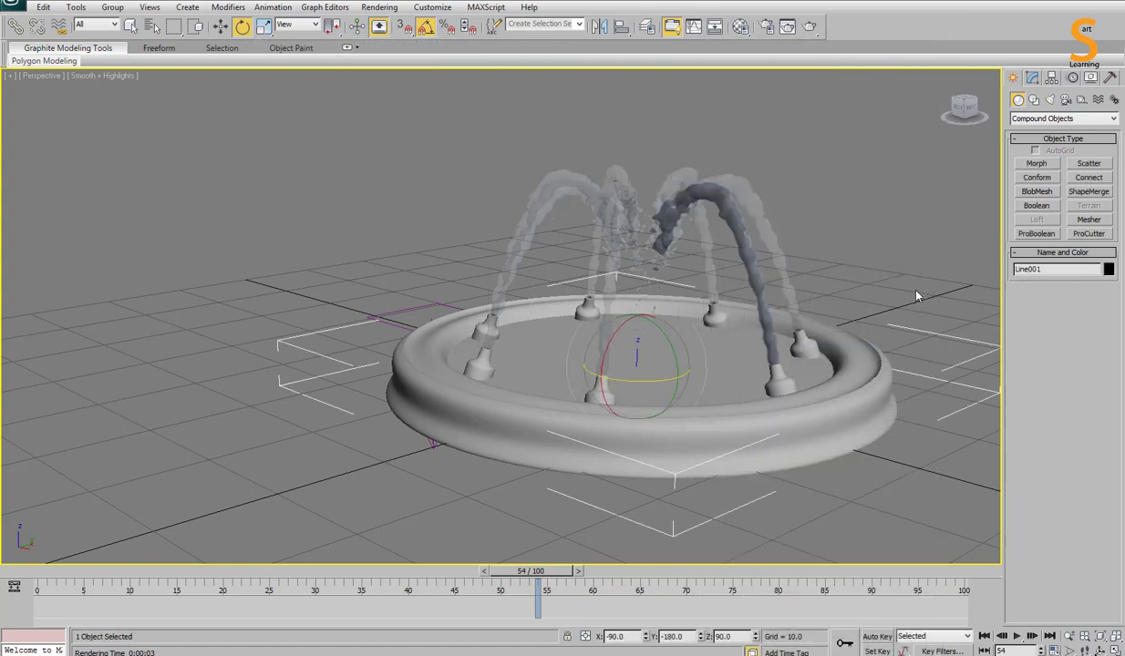
pyautogui.press('w')
pyautogui.moveTo(882, 280); pyautogui.dragTo(814, 285, button='middle')
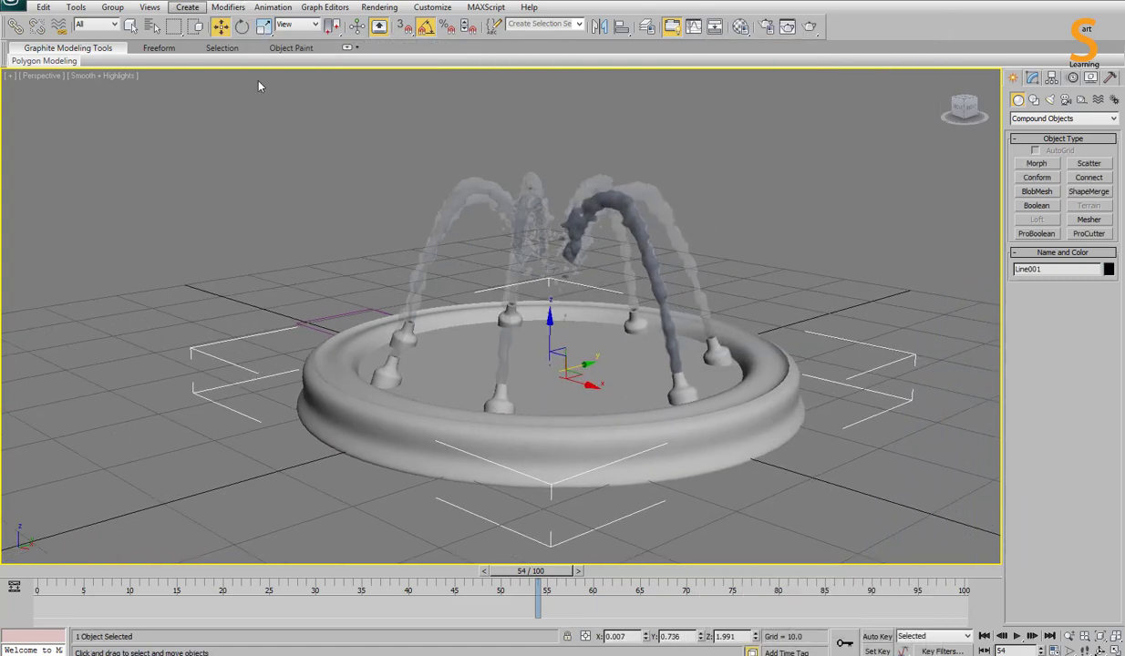
pyautogui.hotkey('ctrl', 'a')
pyautogui.click(110, 9)
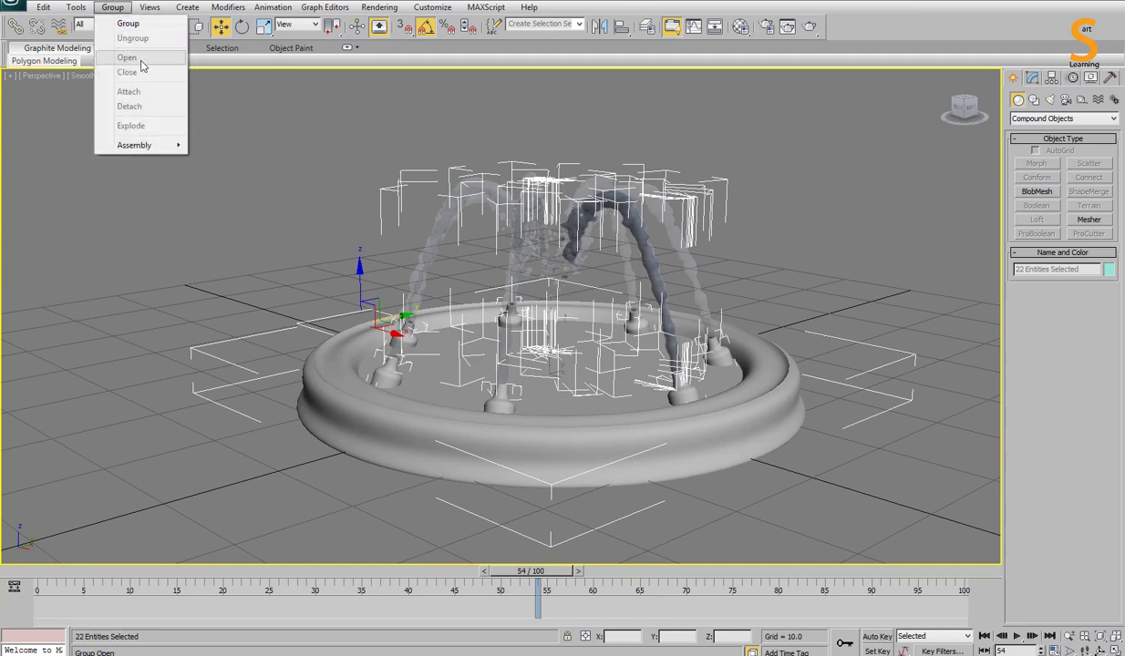
pyautogui.click(136, 23)
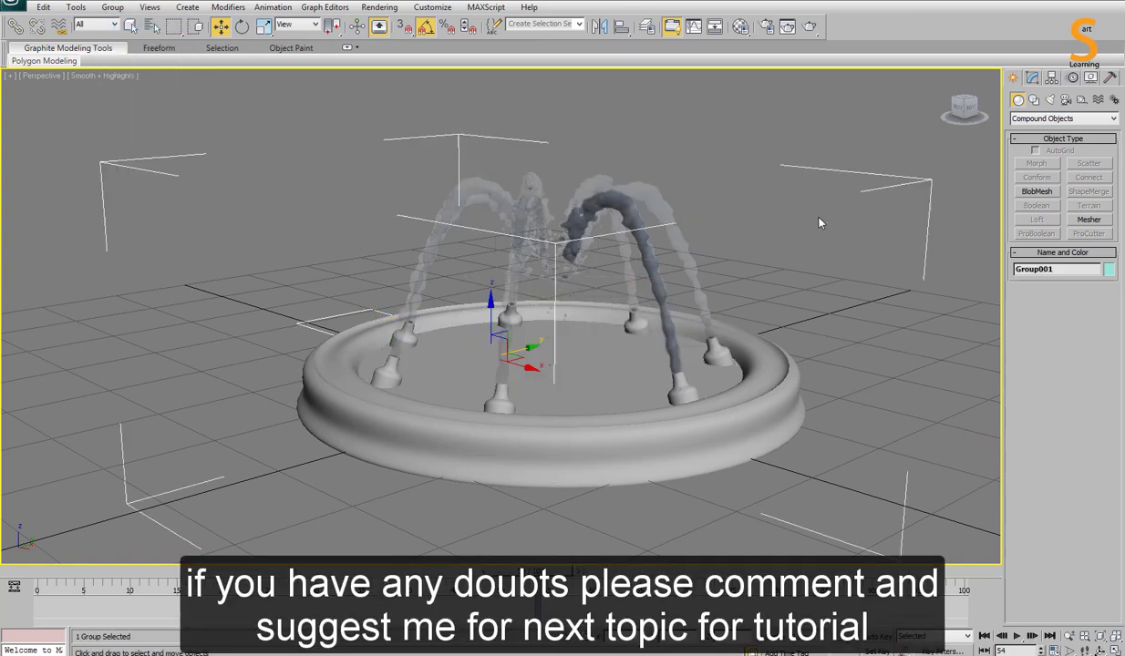